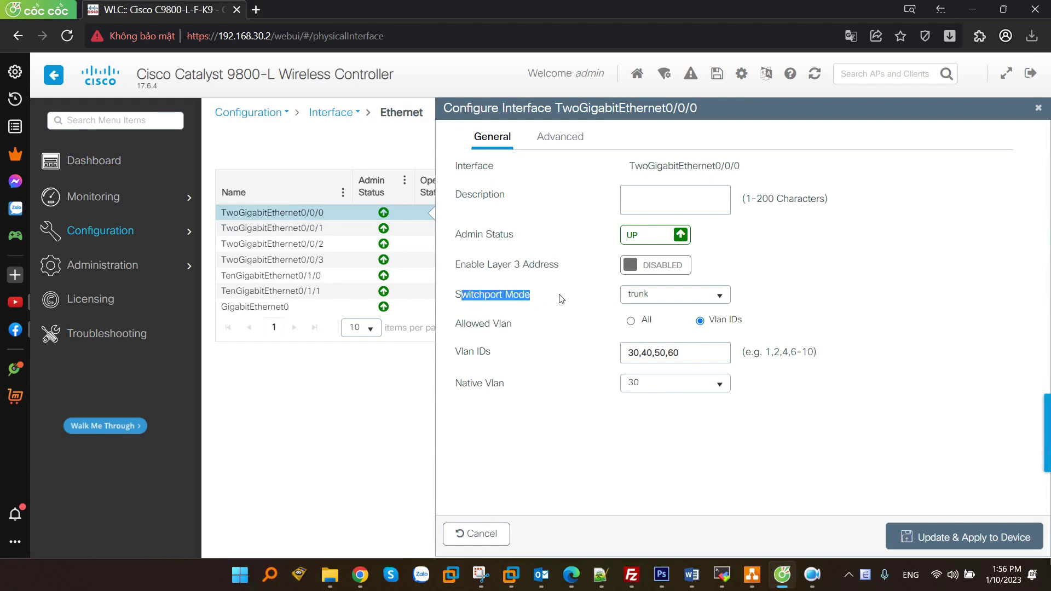
Check the allowed VLAN IDs of TwoGigabitEthernet0/0/0 and close its configuration without applying changes.
left_click_drag(456, 352, 570, 355)
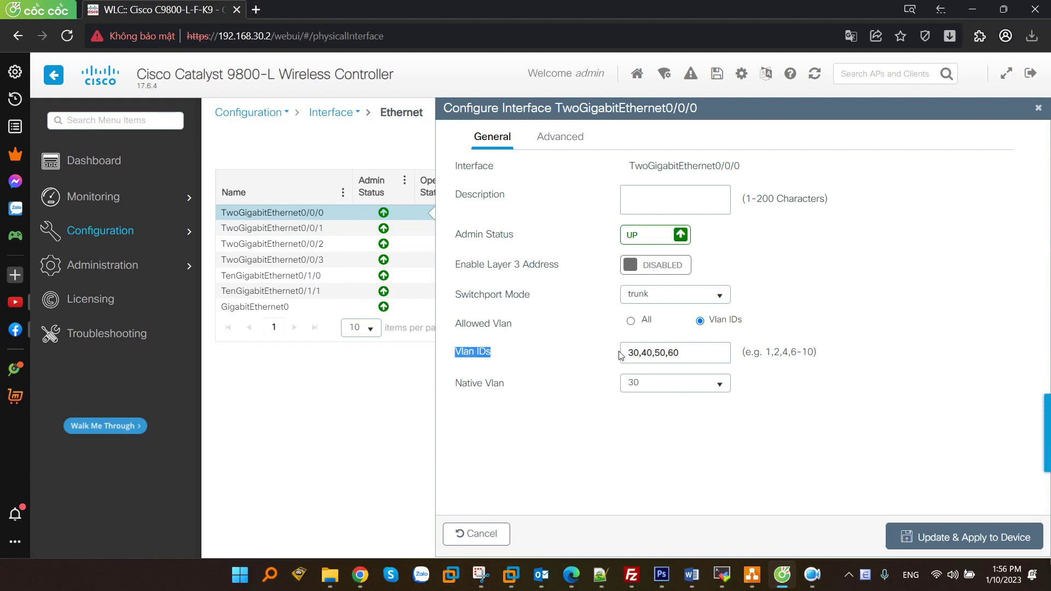
left_click(661, 338)
left_click(479, 535)
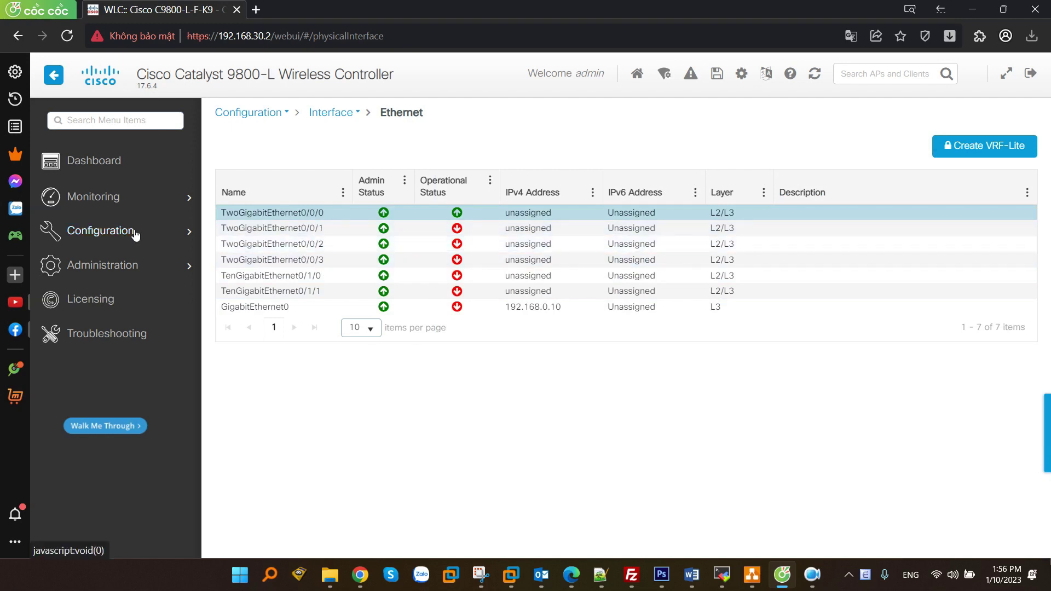
Review the list of VLANs defined on the controller in the Layer2 VLAN configuration.
mouse_move(100, 231)
left_click(255, 242)
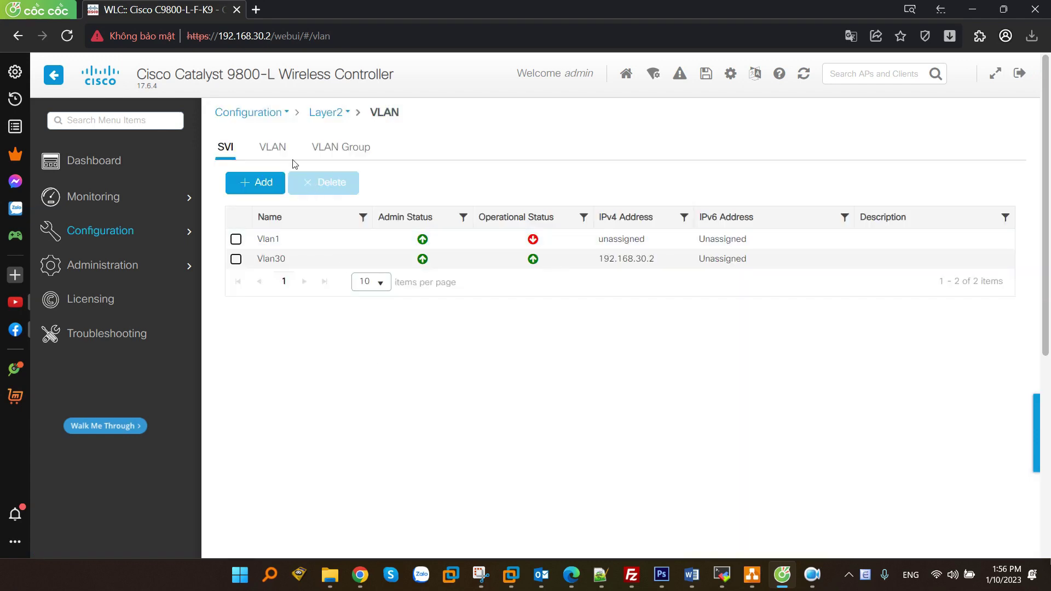
left_click(280, 149)
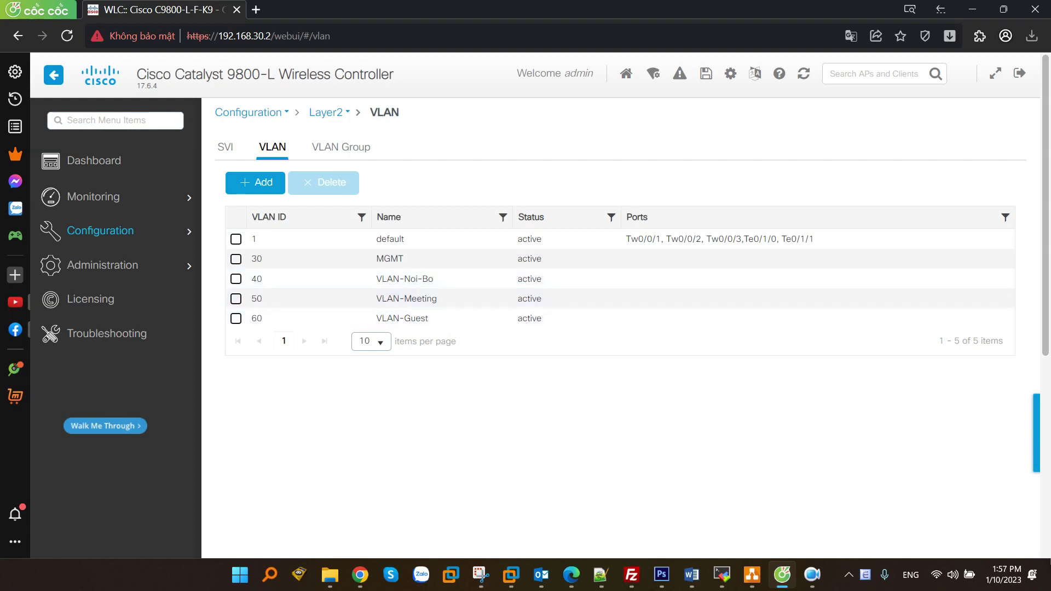
key("alt+Tab")
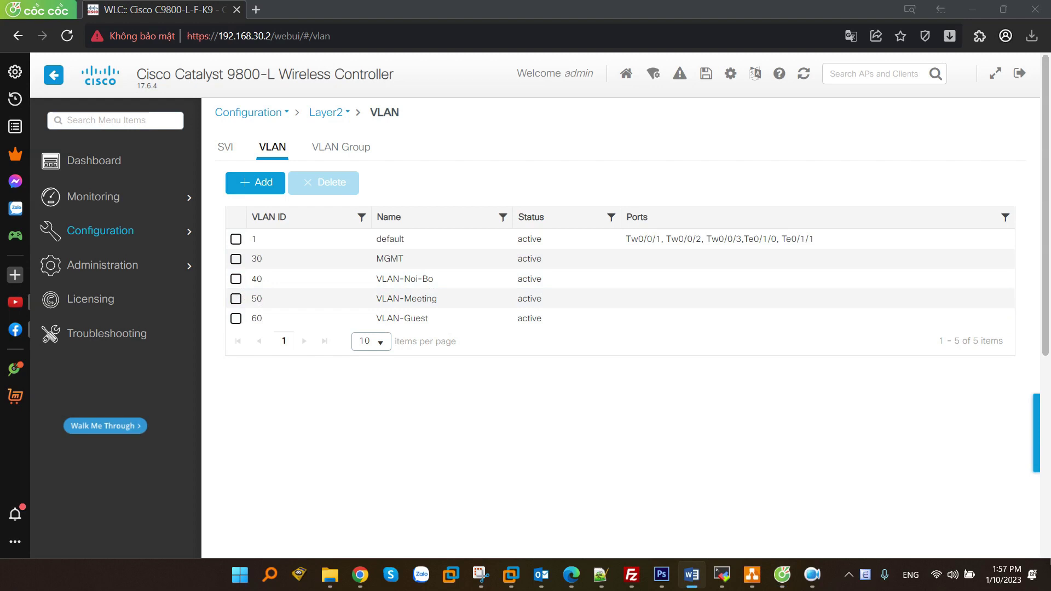
In the WLANs configuration, start a new WLAN with profile name and SSID Noi-Bo and enable its status.
mouse_move(101, 230)
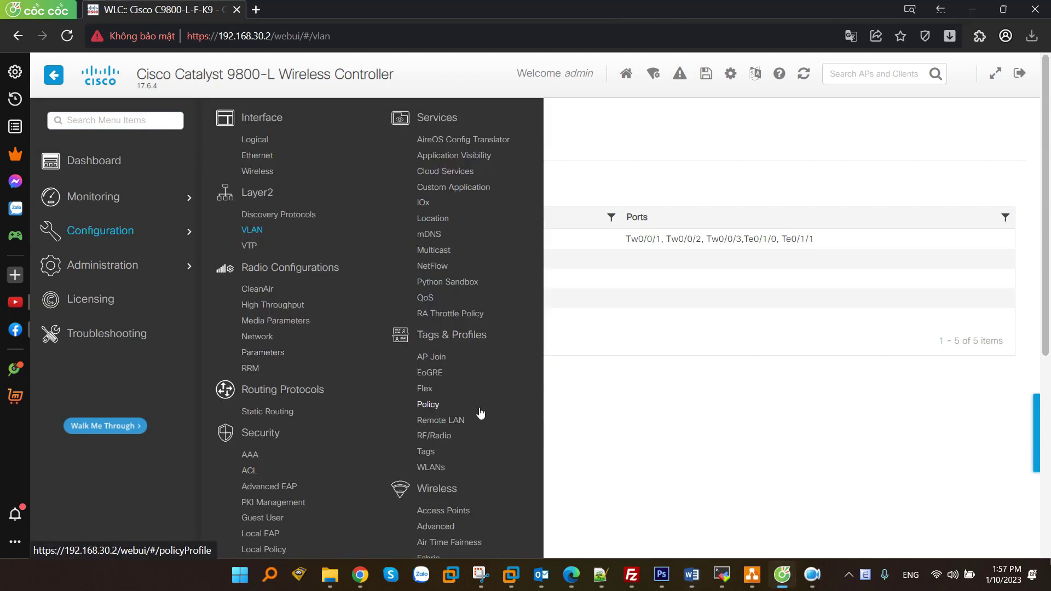
scroll(429, 405, "down", 1)
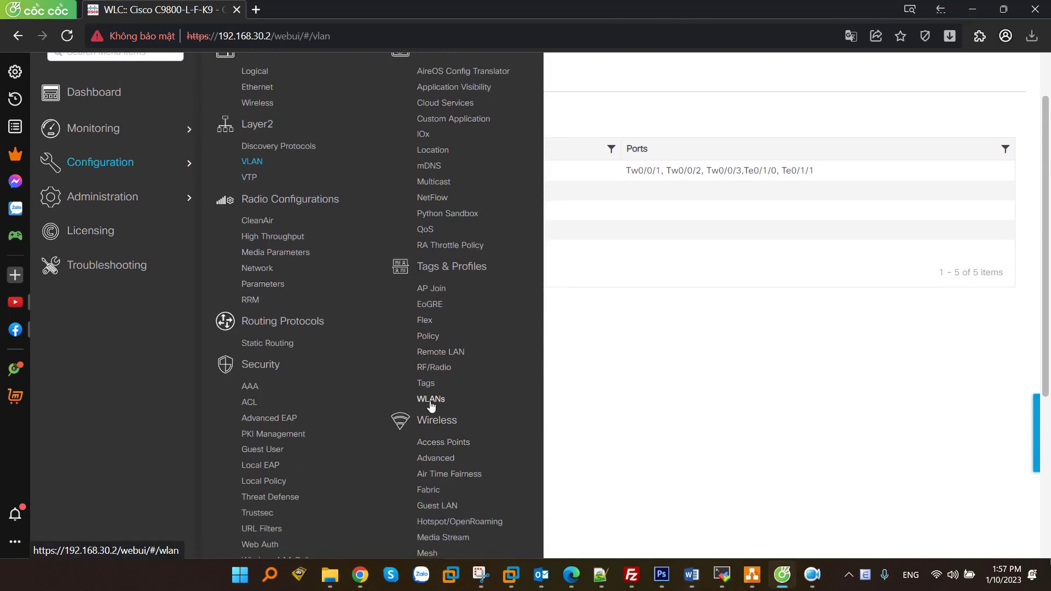
left_click(432, 403)
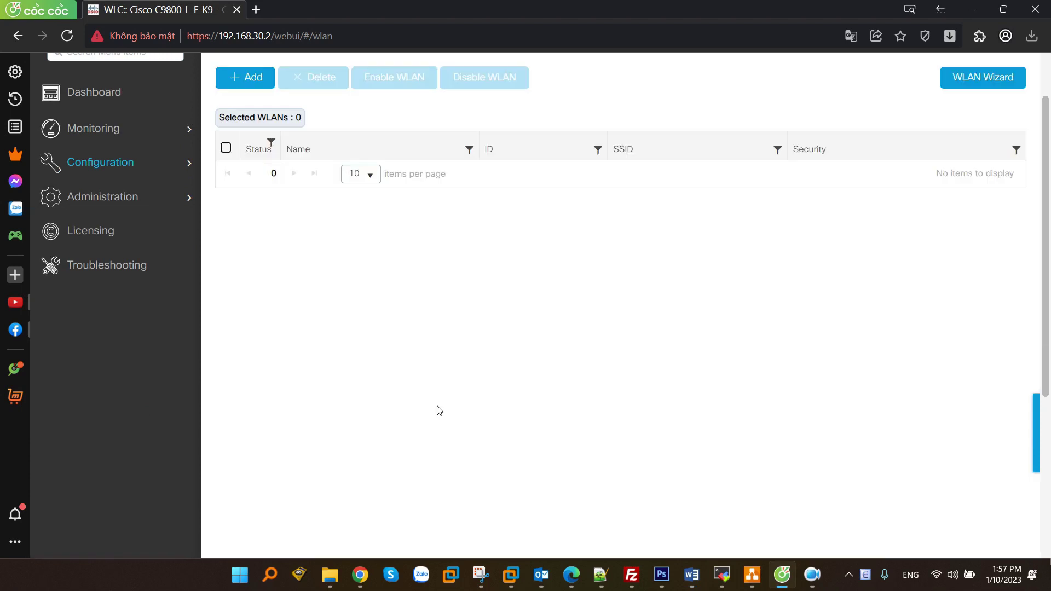
scroll(351, 310, "up", 1)
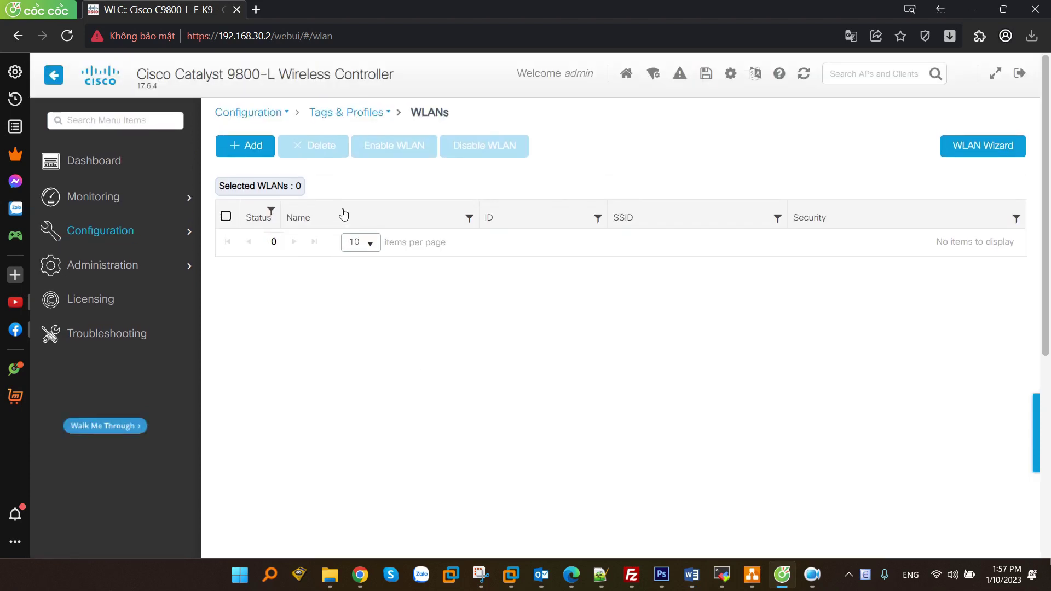
left_click(244, 144)
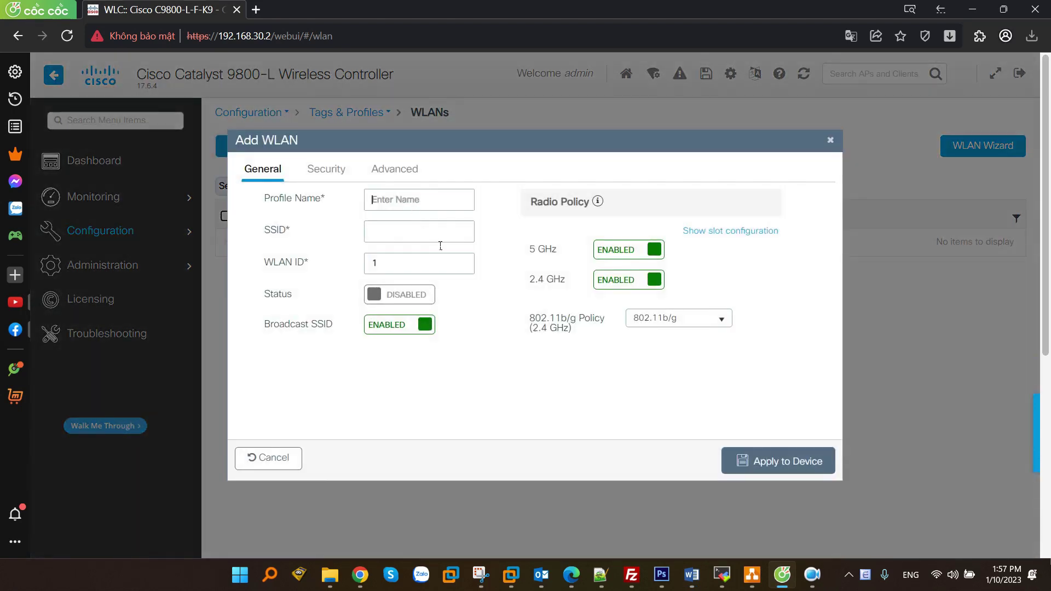
type("Noi-Bo")
key("Tab")
left_click(403, 296)
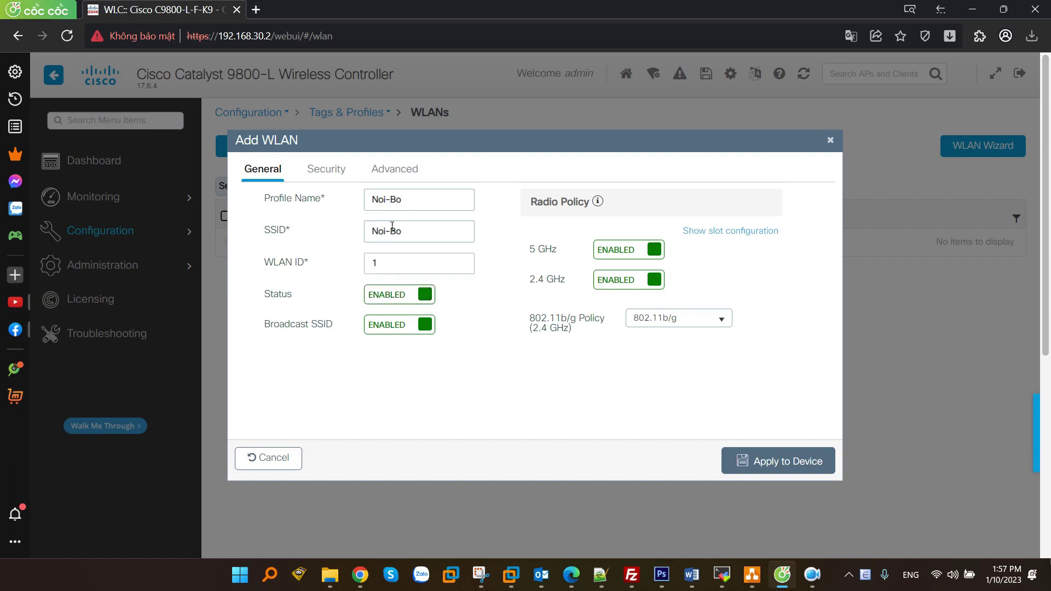
Secure the Noi-Bo WLAN with PSK instead of 802.1x, enter the pre-shared key, and apply it to the device.
left_click(342, 171)
scroll(511, 340, "down", 5)
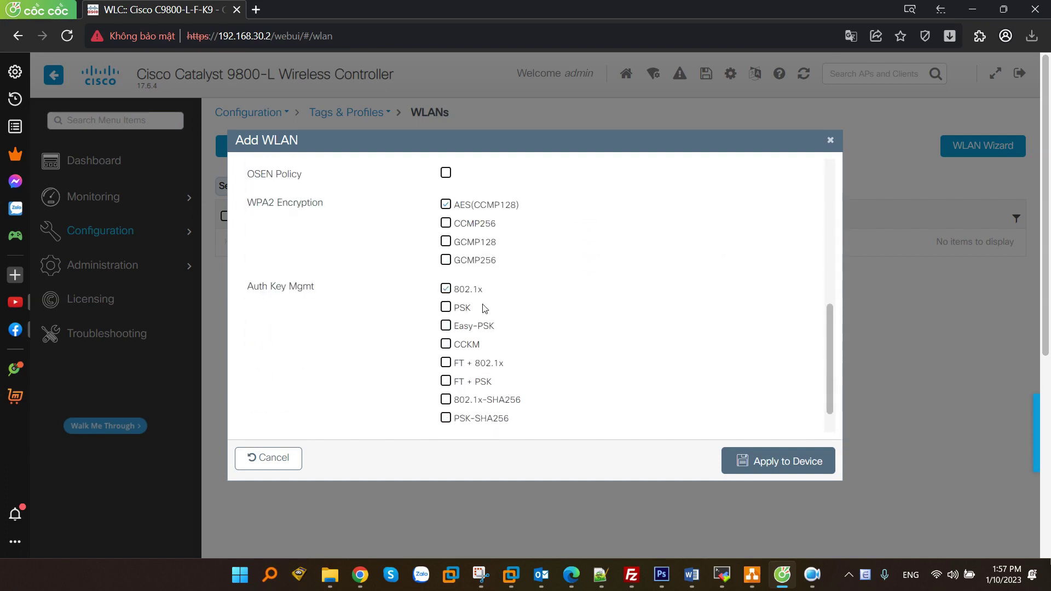
left_click(446, 307)
scroll(475, 362, "down", 3)
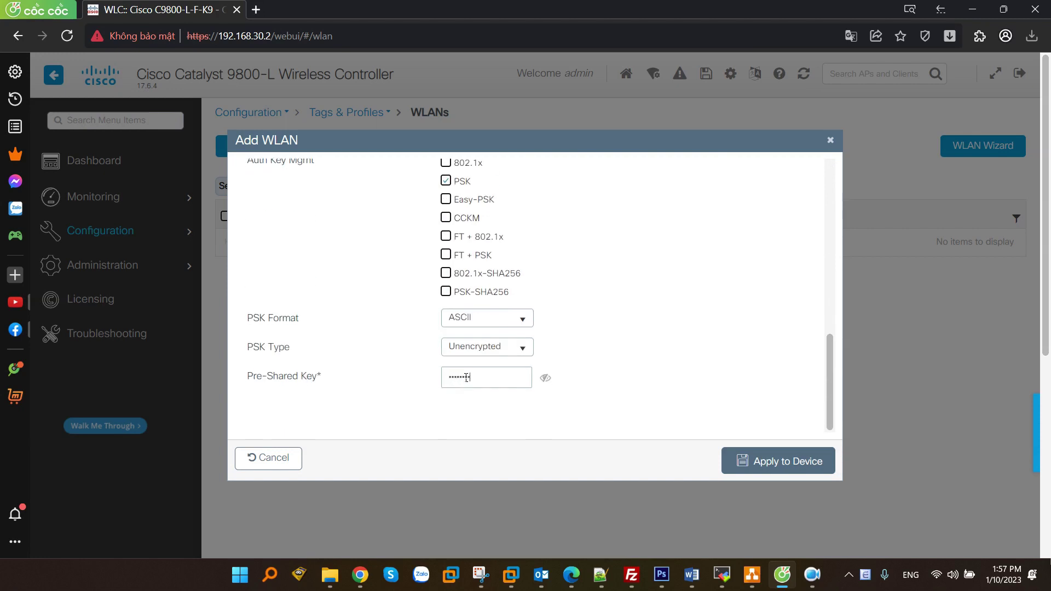
left_click(737, 462)
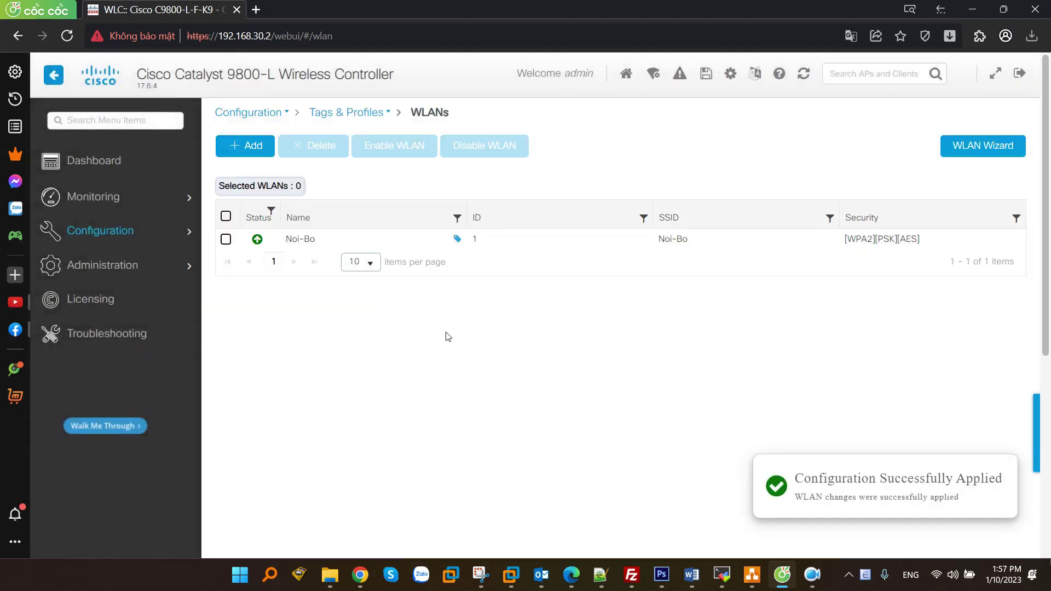
Start a second WLAN with profile name and SSID Meeting and enable its status.
left_click(247, 145)
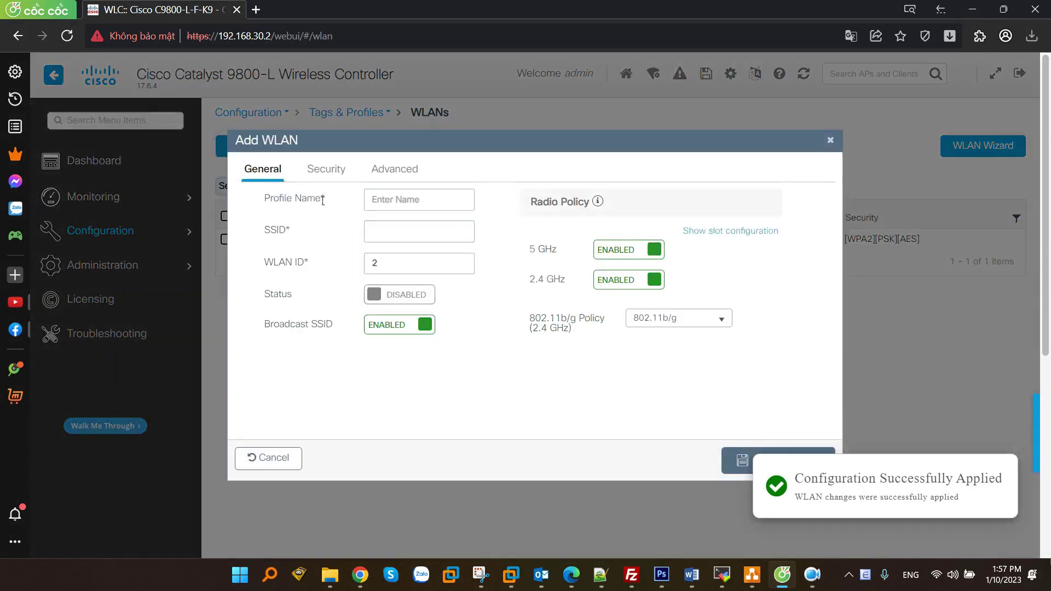
left_click(398, 204)
type("Meet")
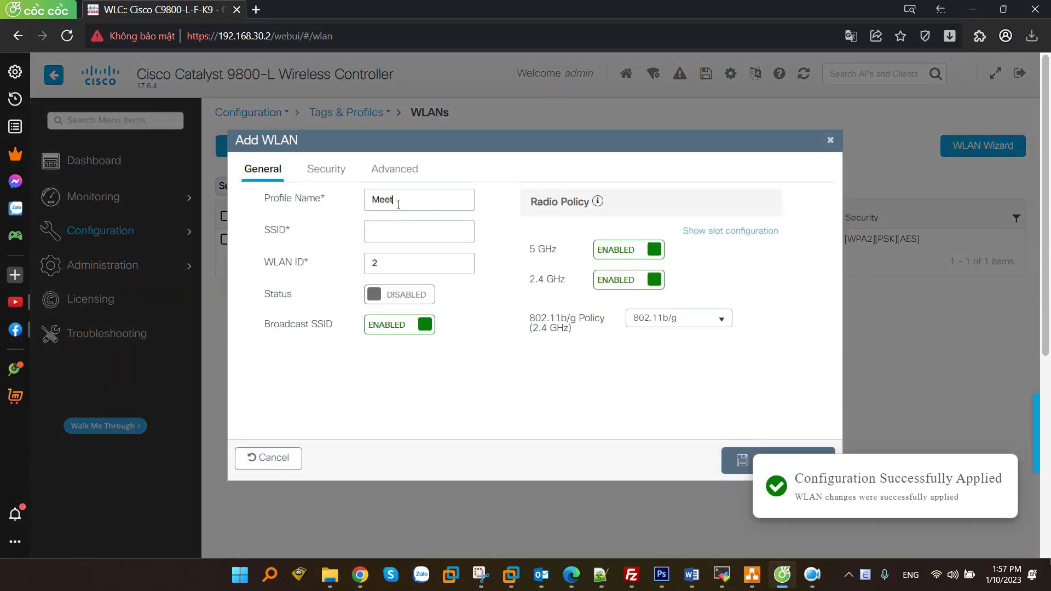
type("ing")
left_click(429, 237)
left_click(405, 295)
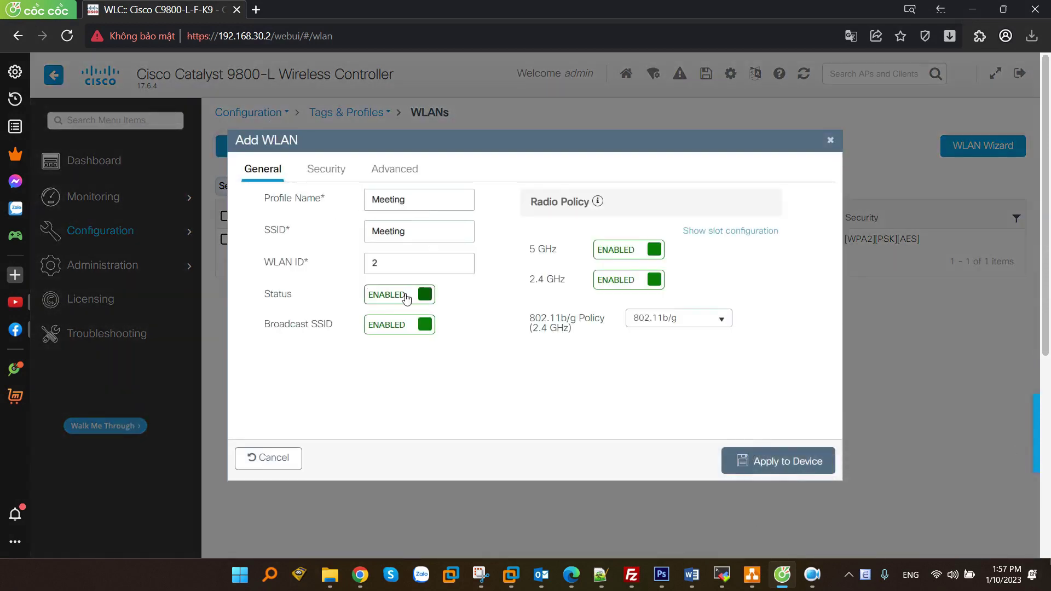
Switch the Meeting WLAN's key management from 802.1x to PSK, enter the pre-shared key, and apply it to the device.
left_click(324, 171)
scroll(504, 324, "down", 8)
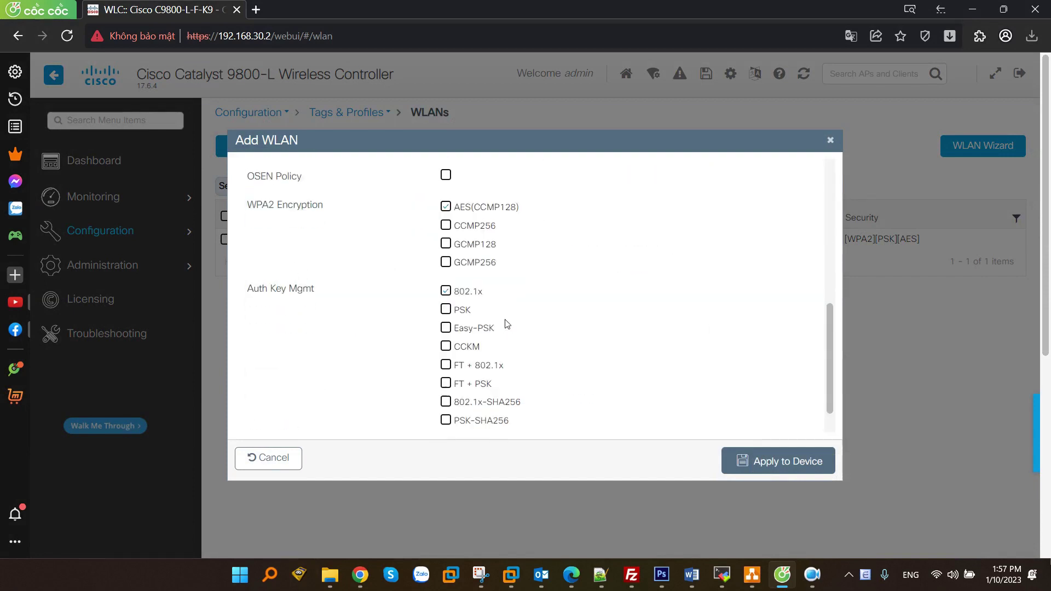
left_click(446, 252)
left_click(446, 270)
scroll(535, 310, "down", 2)
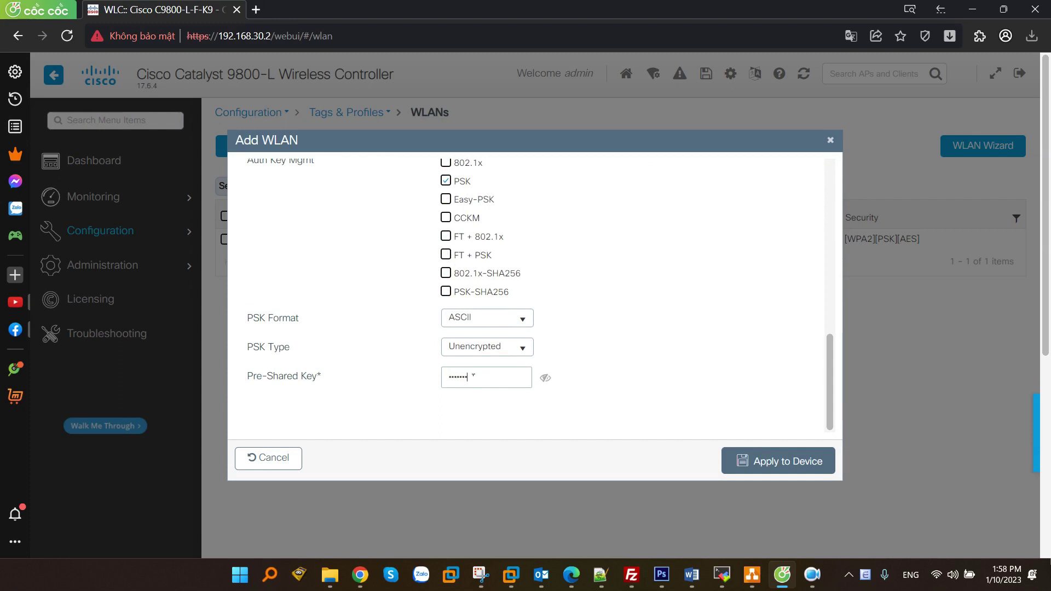
left_click(788, 472)
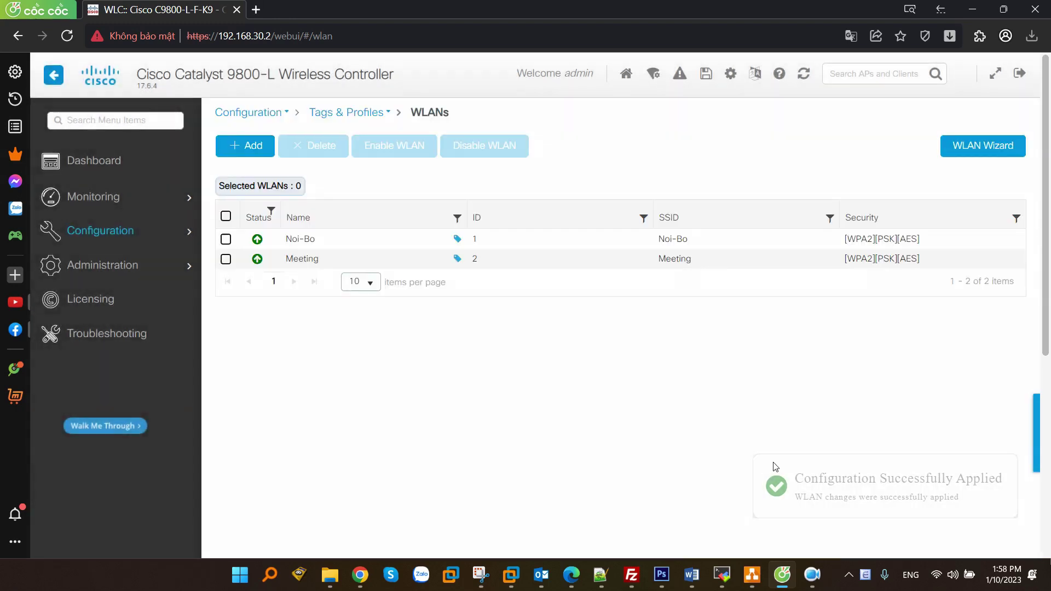
Start a third WLAN with profile name and SSID Guest and enable its status.
left_click(258, 152)
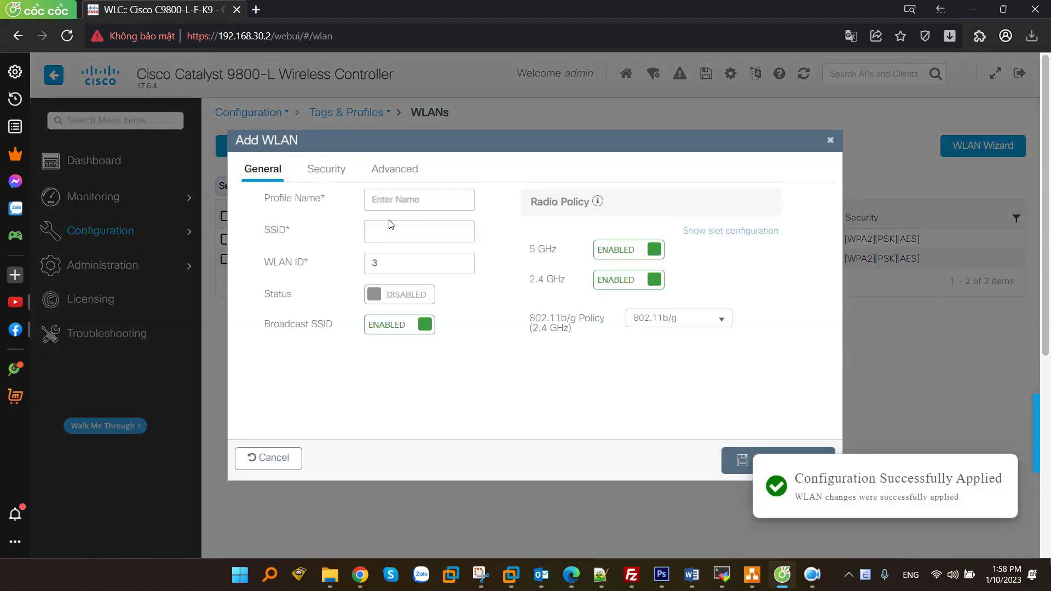
left_click(396, 207)
type("Guest")
left_click(401, 295)
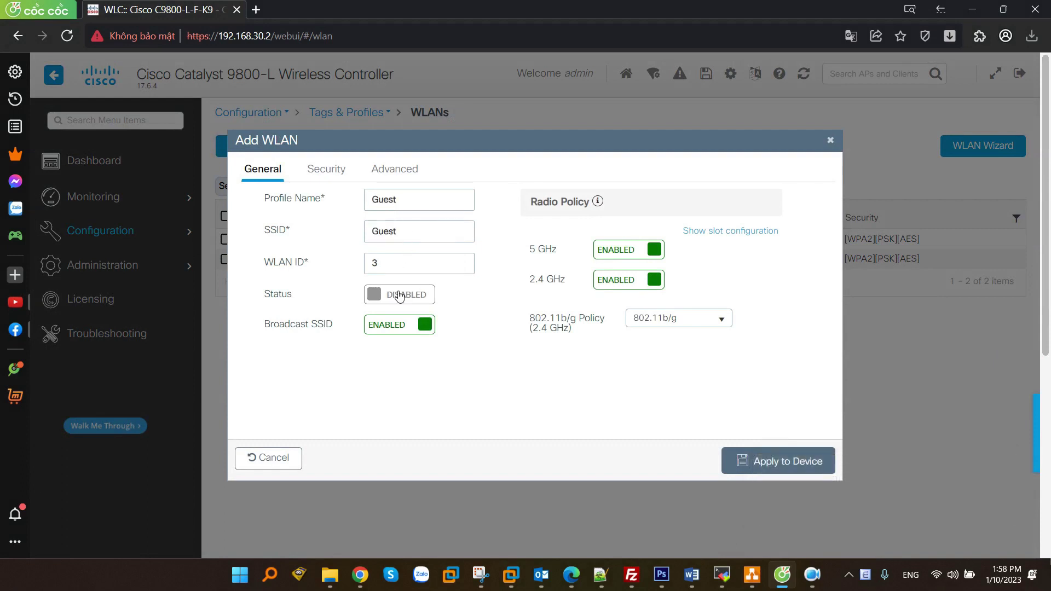
Set the Guest WLAN's authentication to PSK only, enter the pre-shared key, and apply it to the device.
left_click(325, 170)
scroll(406, 276, "down", 10)
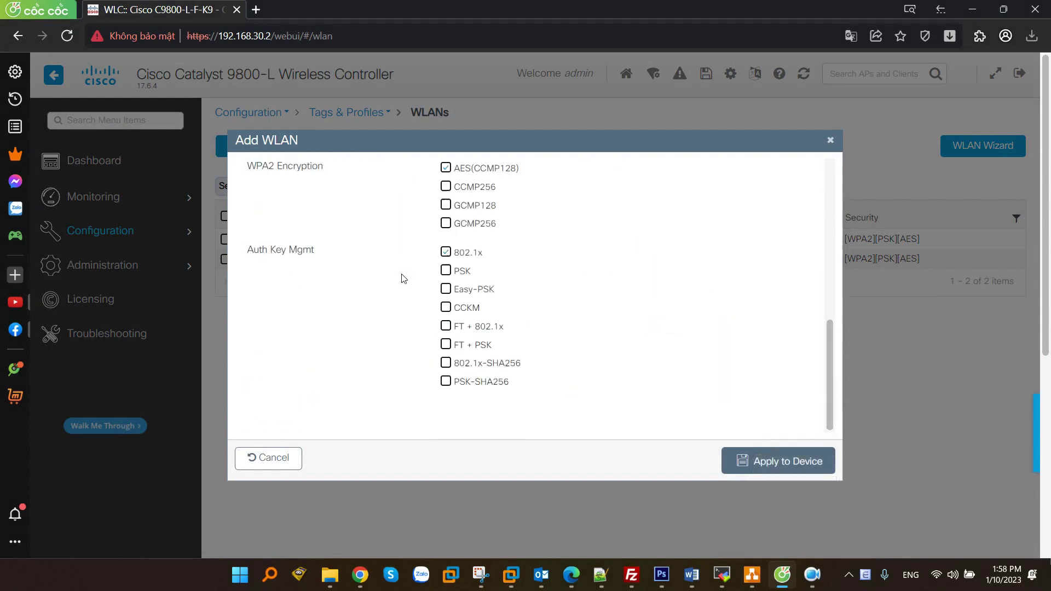
left_click(445, 116)
left_click(445, 134)
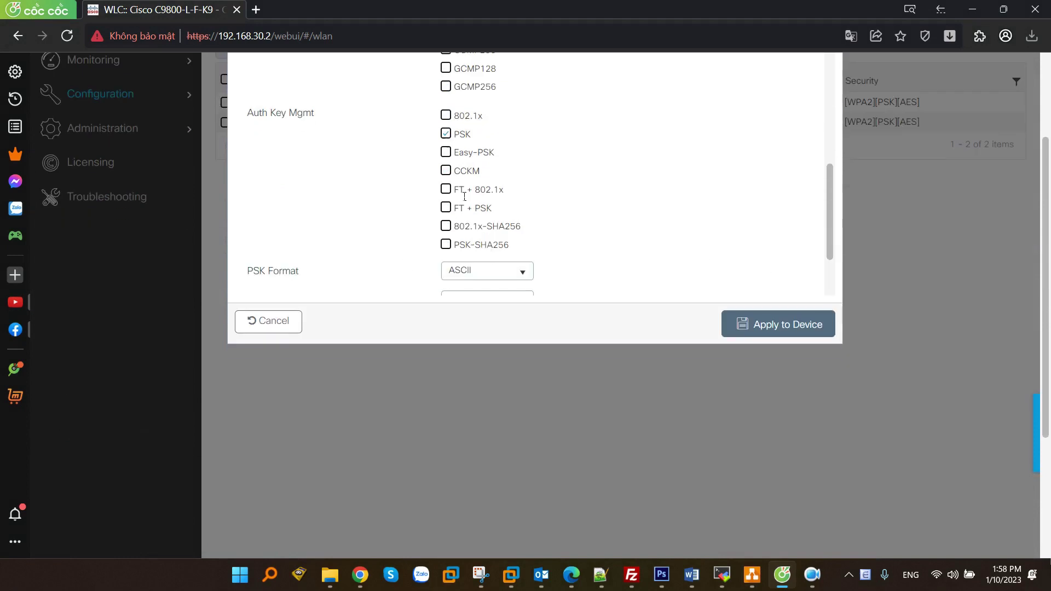
scroll(478, 250, "down", 2)
left_click(478, 249)
scroll(509, 342, "up", 3)
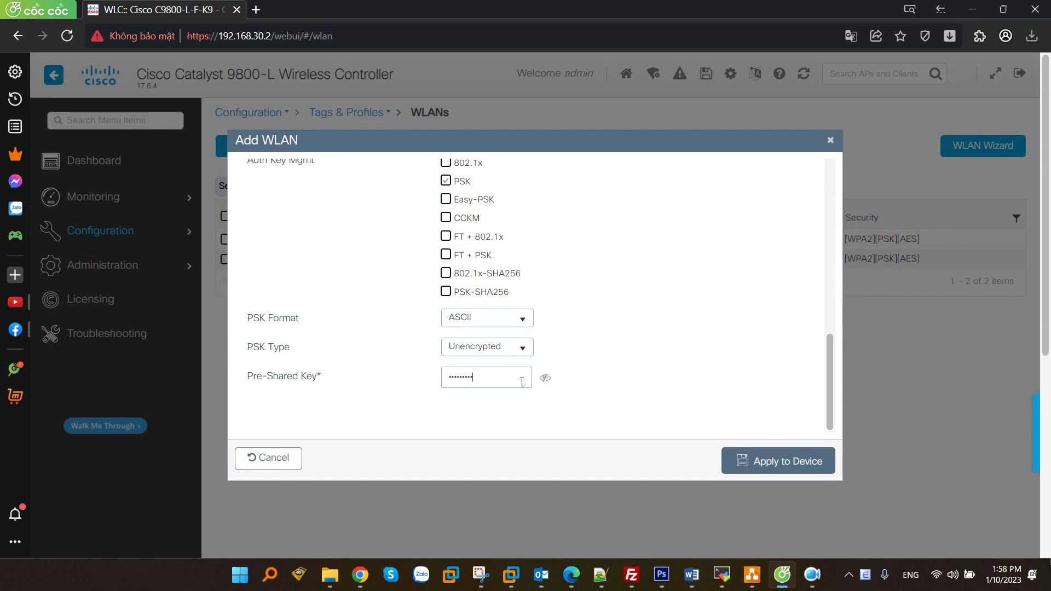
left_click(766, 464)
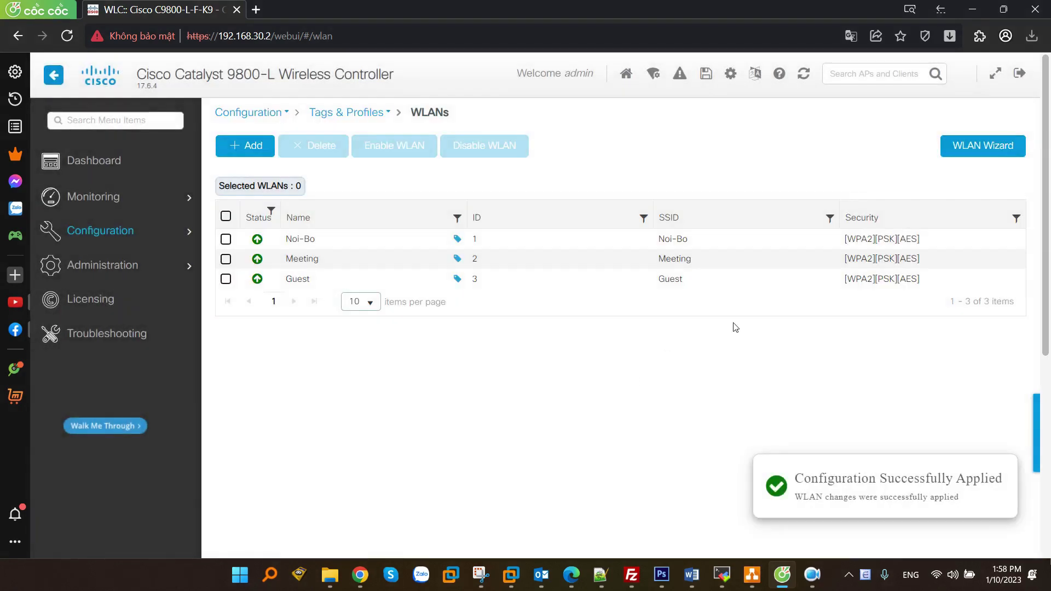
In the Policy configuration, start a new policy profile named Policy-Noi-Bo-Central.
key("alt+Tab")
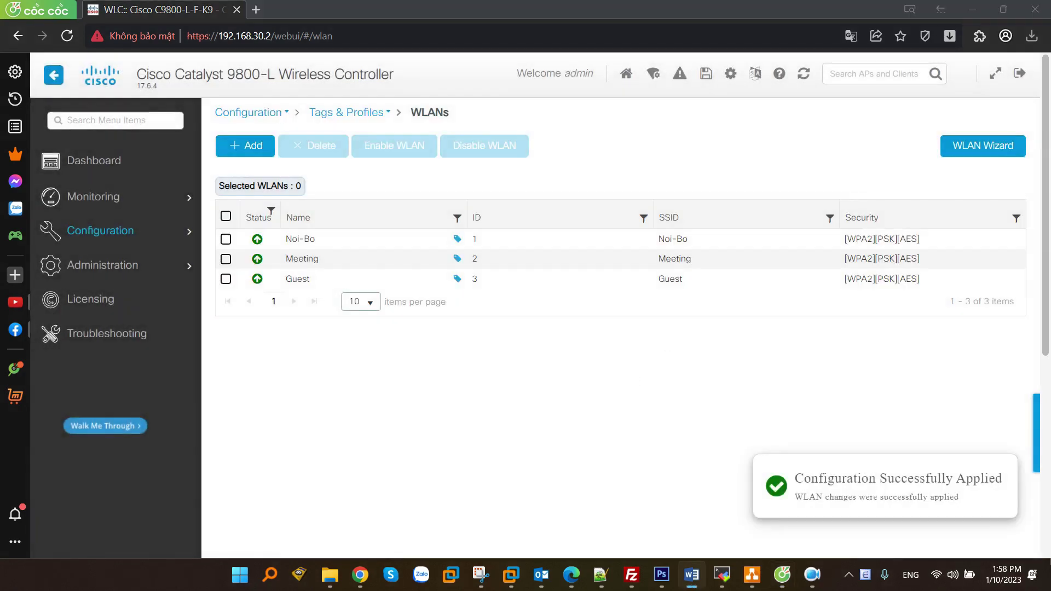
left_click(112, 235)
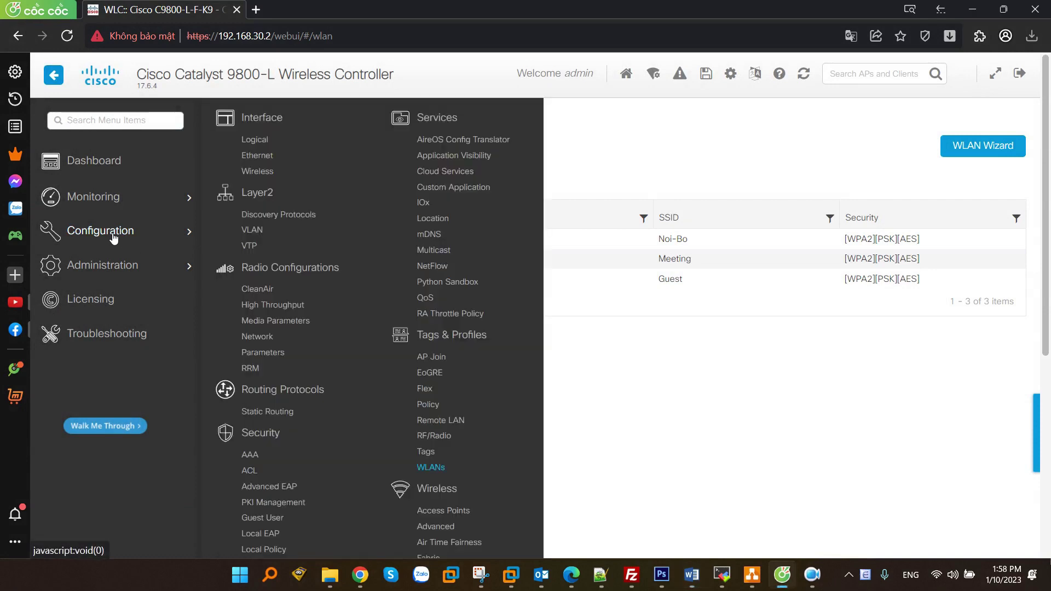
left_click(428, 405)
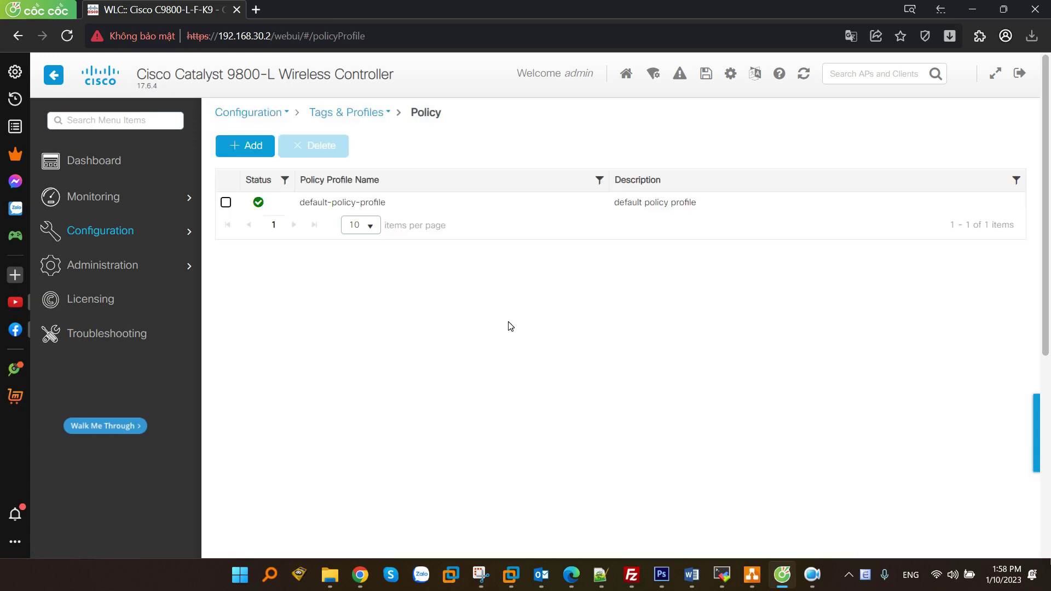
left_click(267, 148)
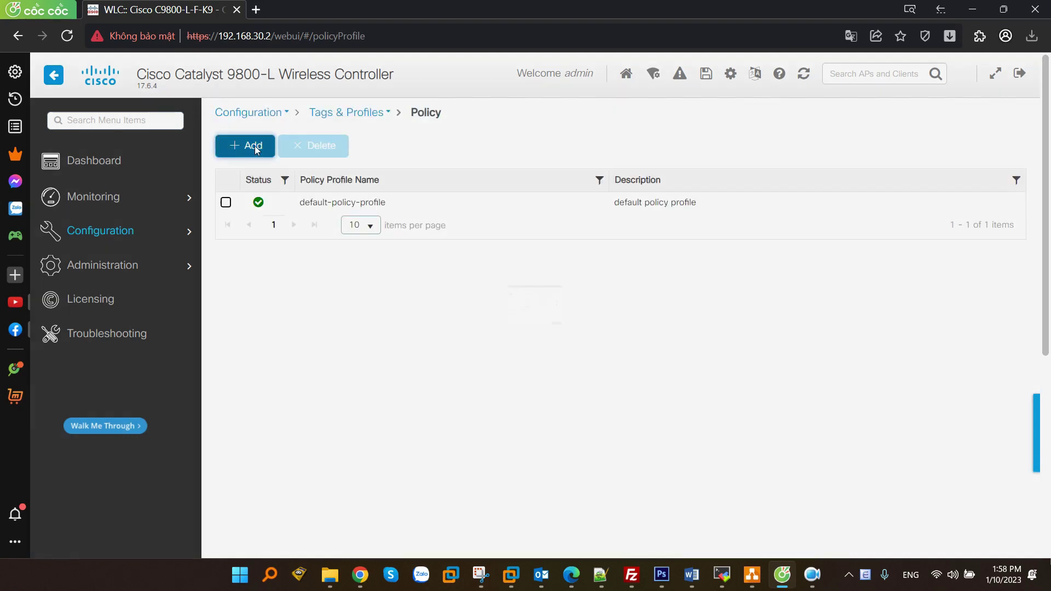
left_click(439, 219)
type("Policy-Noi")
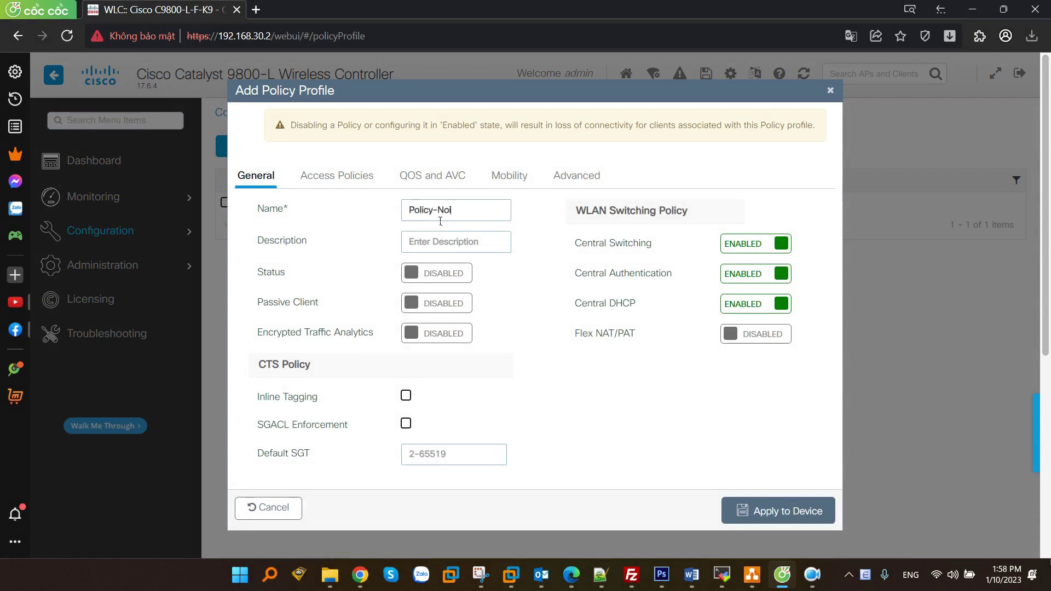
type("-Bo-Central")
Copy the policy profile's name Policy-Noi-Bo-Central into its description and enable the profile's status.
left_click_drag(409, 211, 501, 211)
key("ctrl+c")
left_click(440, 241)
key("ctrl+v")
left_click(443, 277)
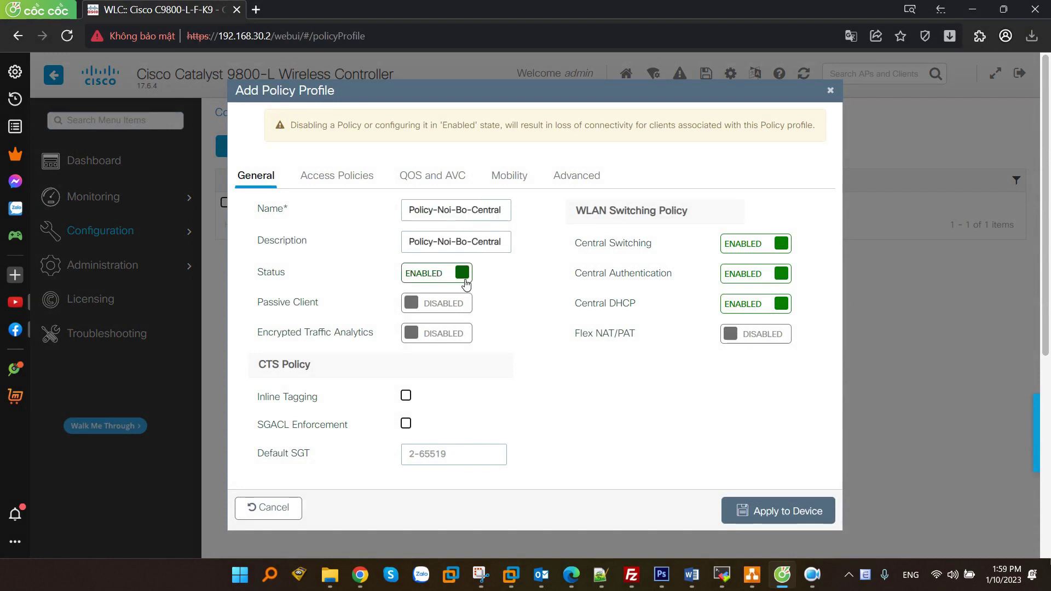
Review the Central Switching and Central DHCP options, toggling Central Switching off and back on.
left_click_drag(575, 244, 682, 247)
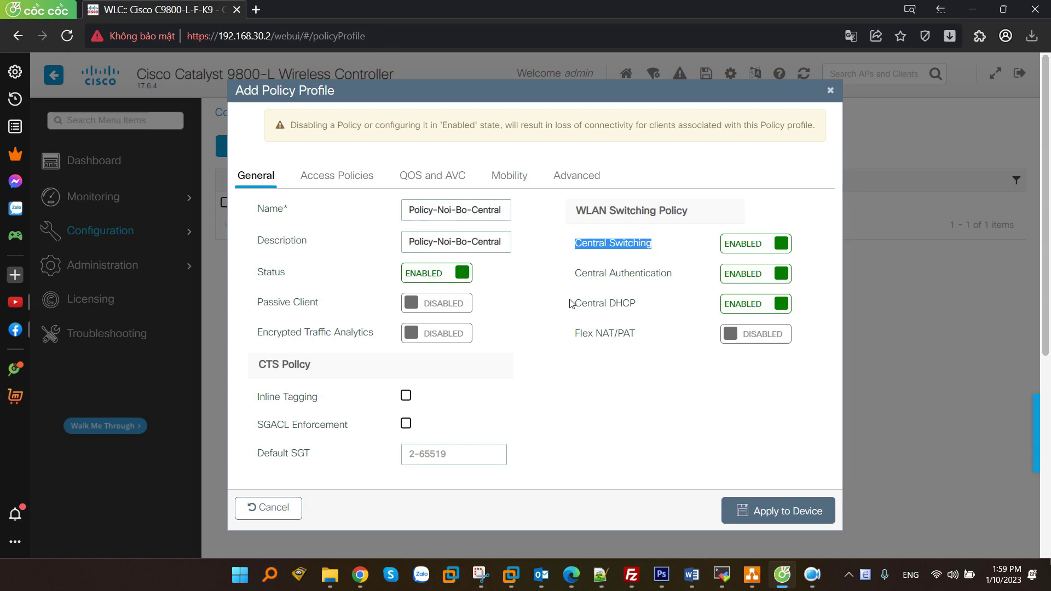
left_click_drag(576, 307, 659, 309)
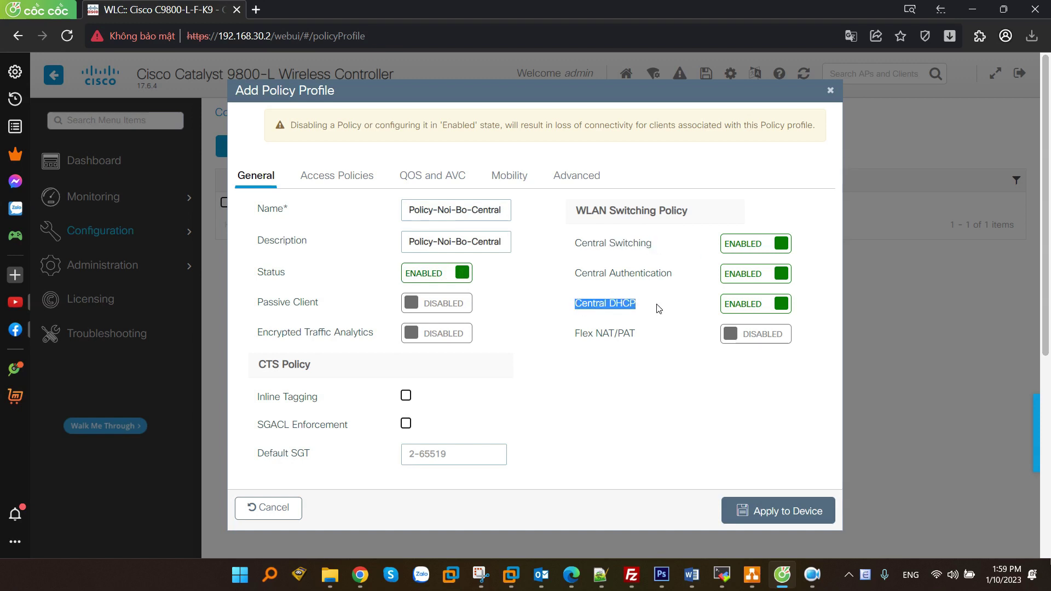
left_click(749, 247)
left_click(690, 340)
left_click(731, 244)
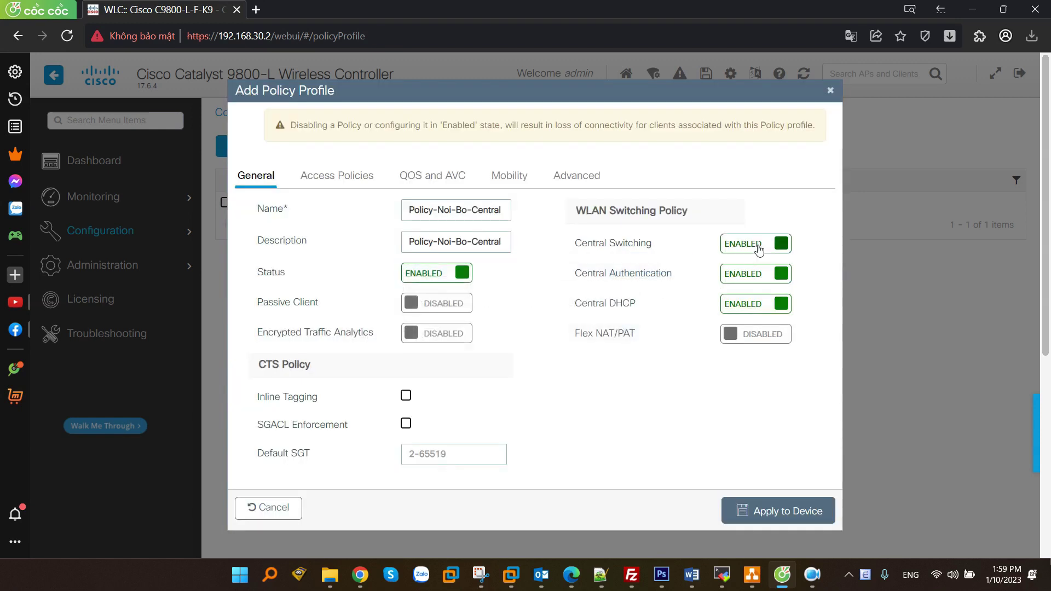
In the profile's access policies, assign VLAN-Noi-Bo as the VLAN/VLAN Group and apply the policy profile to the device.
left_click(363, 179)
scroll(464, 300, "down", 2)
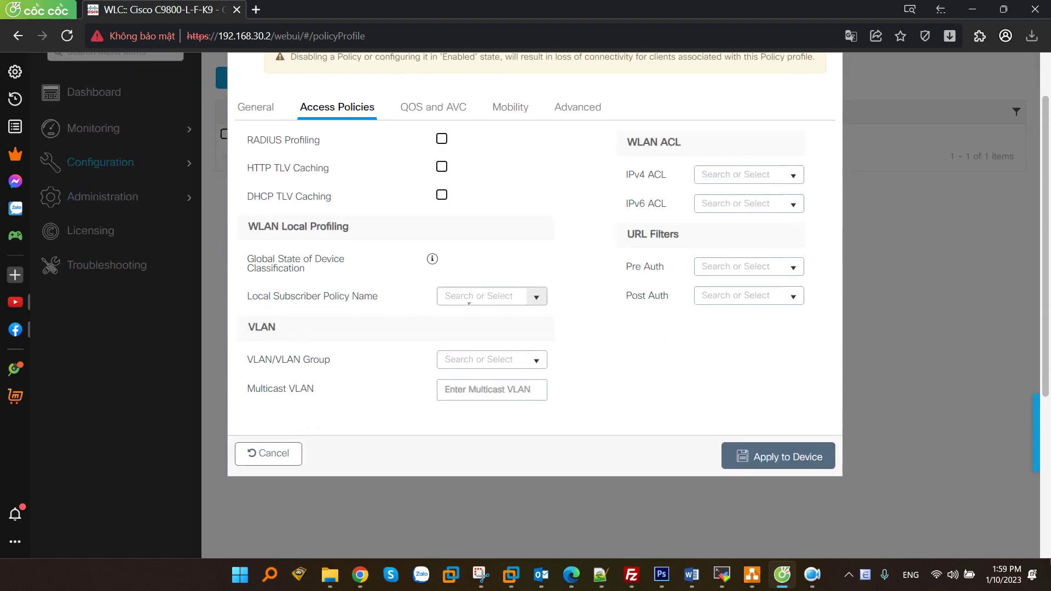
left_click(537, 361)
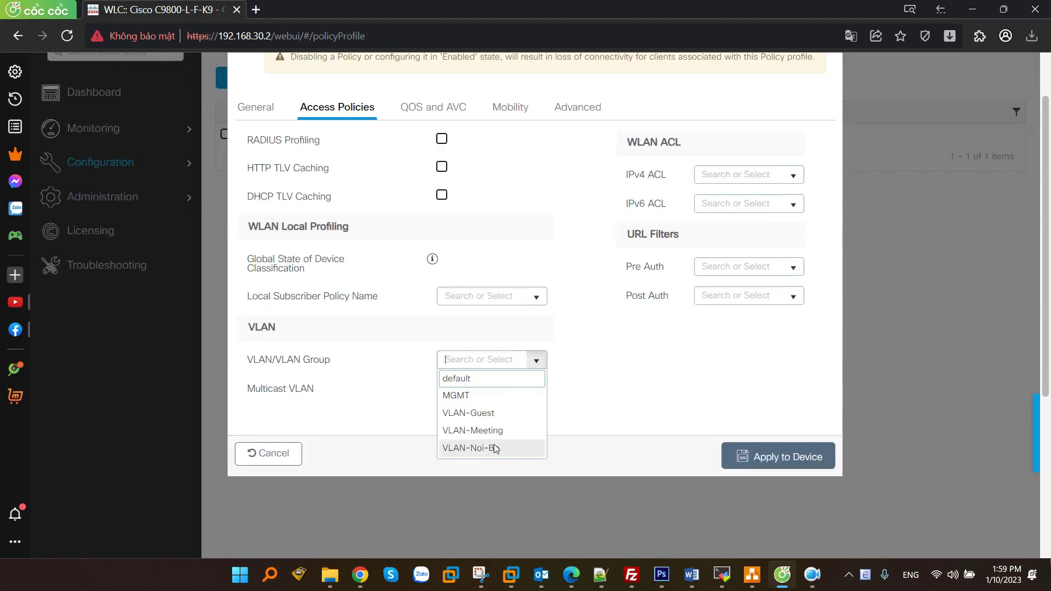
left_click(485, 448)
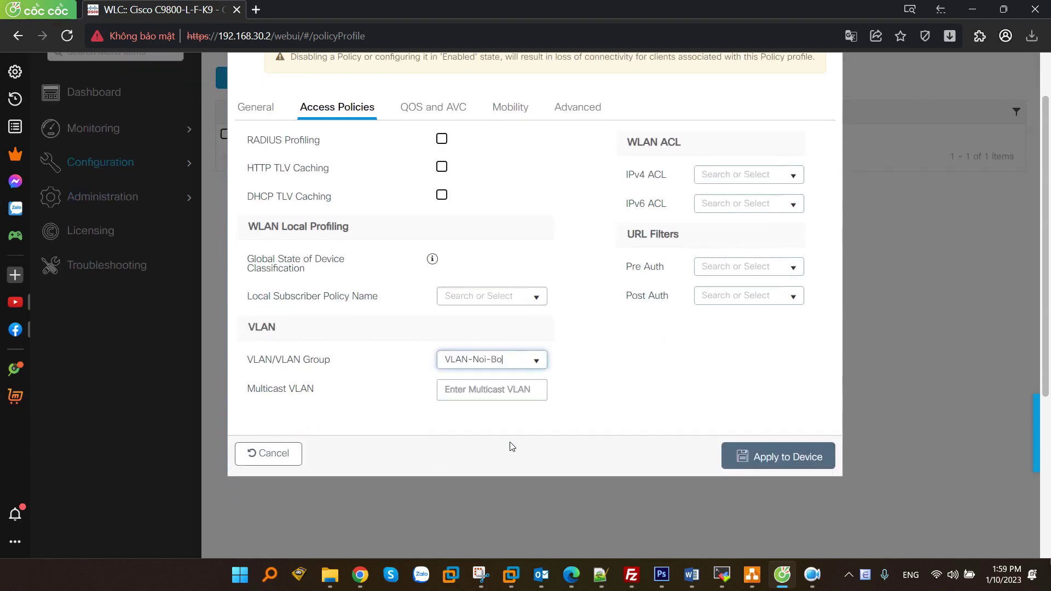
left_click(782, 458)
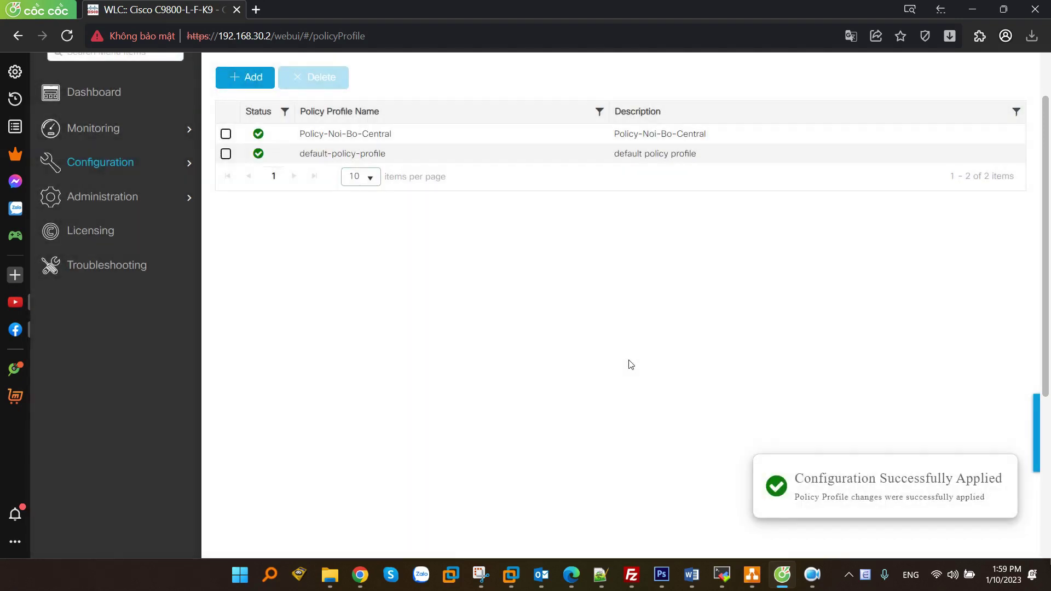
Add a policy profile with Policy-Meeting-Central as both name and description, and enable its status.
left_click(258, 86)
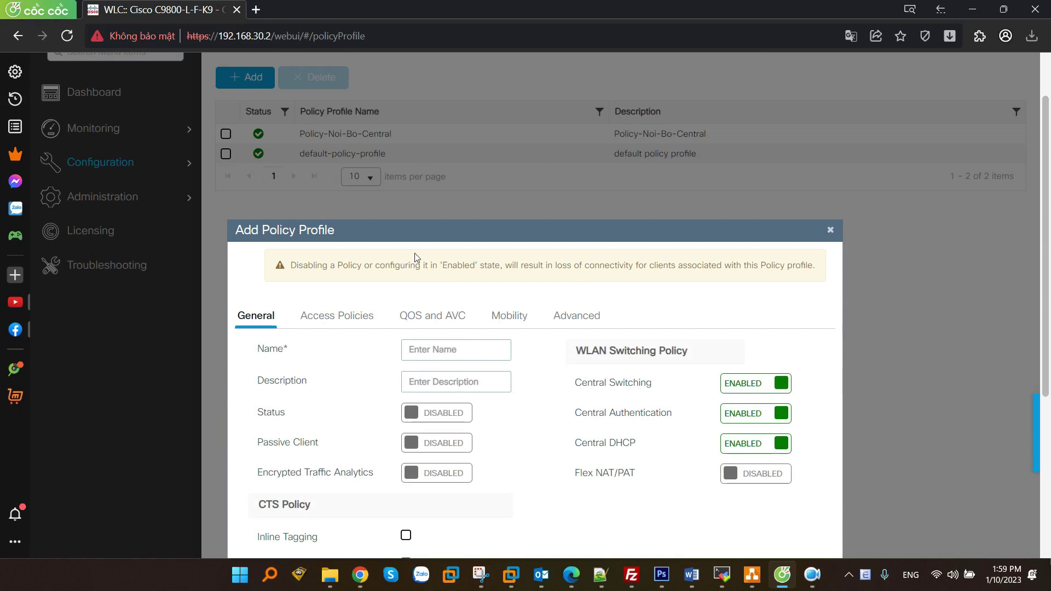
scroll(458, 244, "down", 2)
type("Policy-Meeting-Cent")
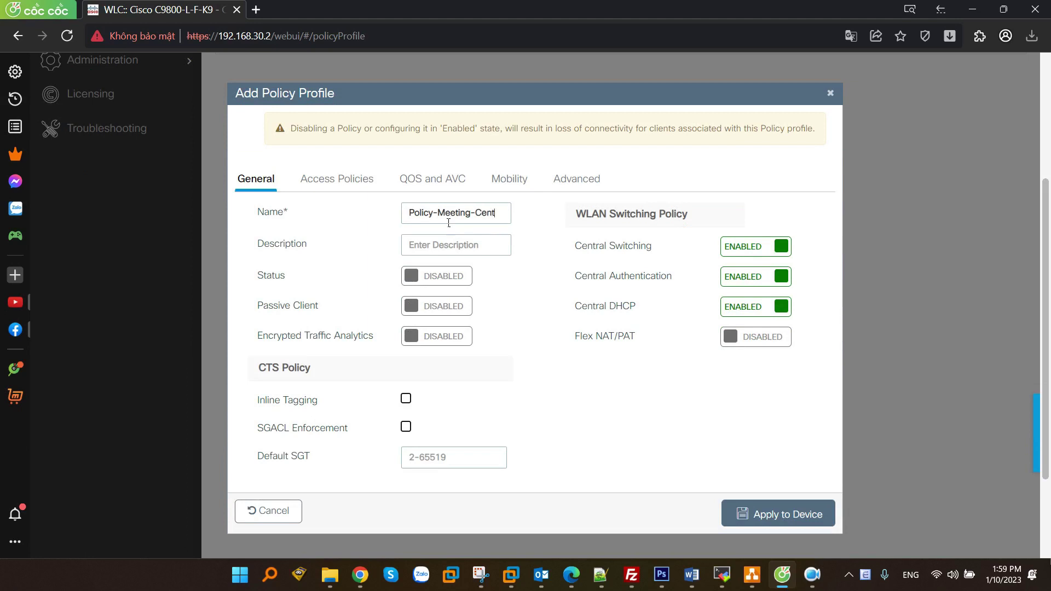
key("ctrl+a")
key("ctrl+c")
left_click(435, 245)
key("ctrl+v")
left_click(436, 275)
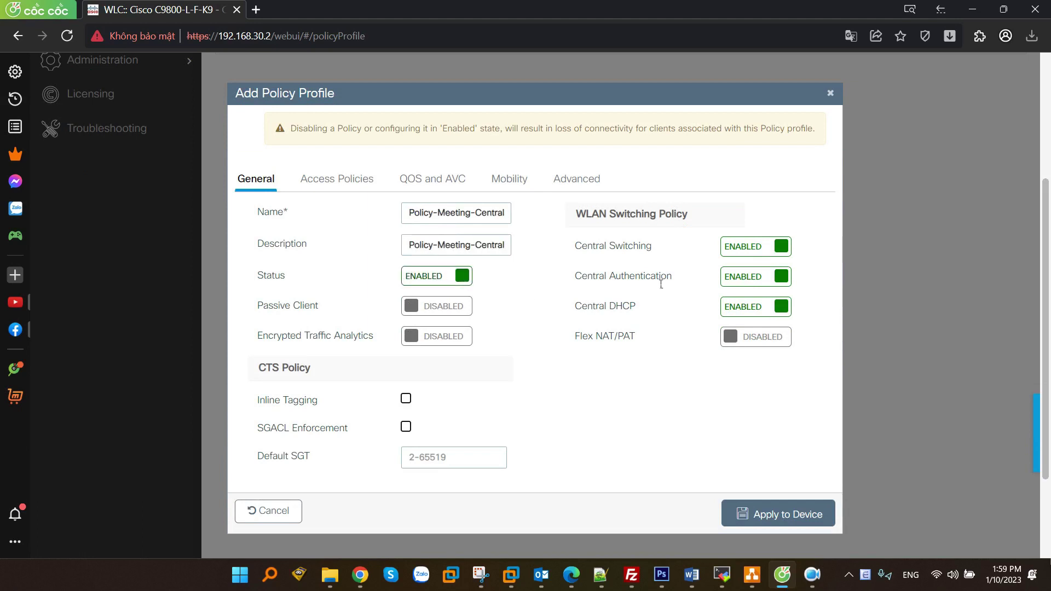
Assign VLAN-Meeting to the Meeting policy profile in its access policies and apply the profile to the device.
left_click(336, 183)
scroll(509, 296, "down", 3)
left_click(501, 304)
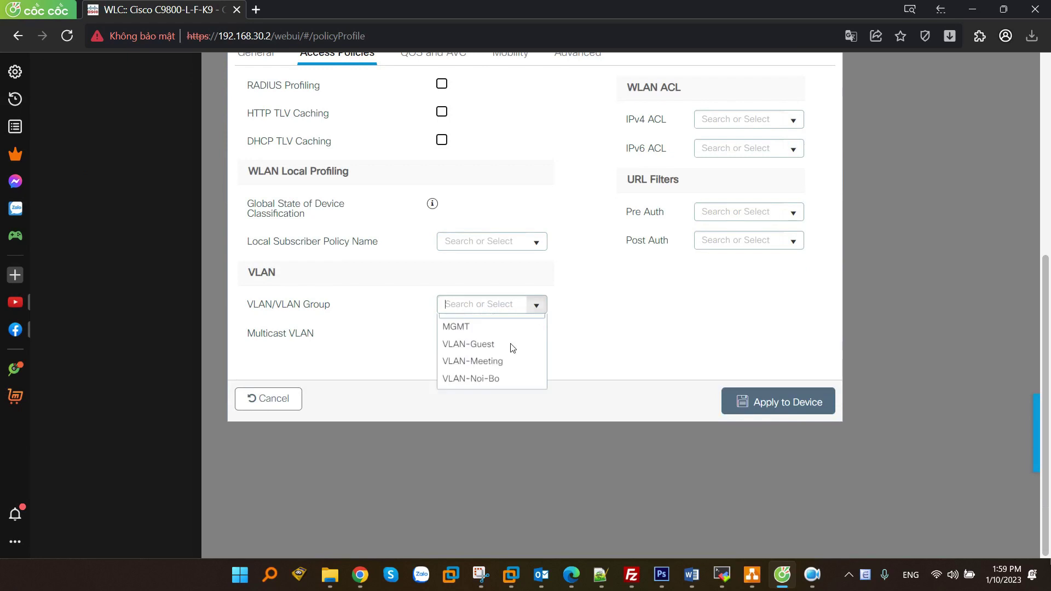
left_click(480, 374)
left_click(756, 401)
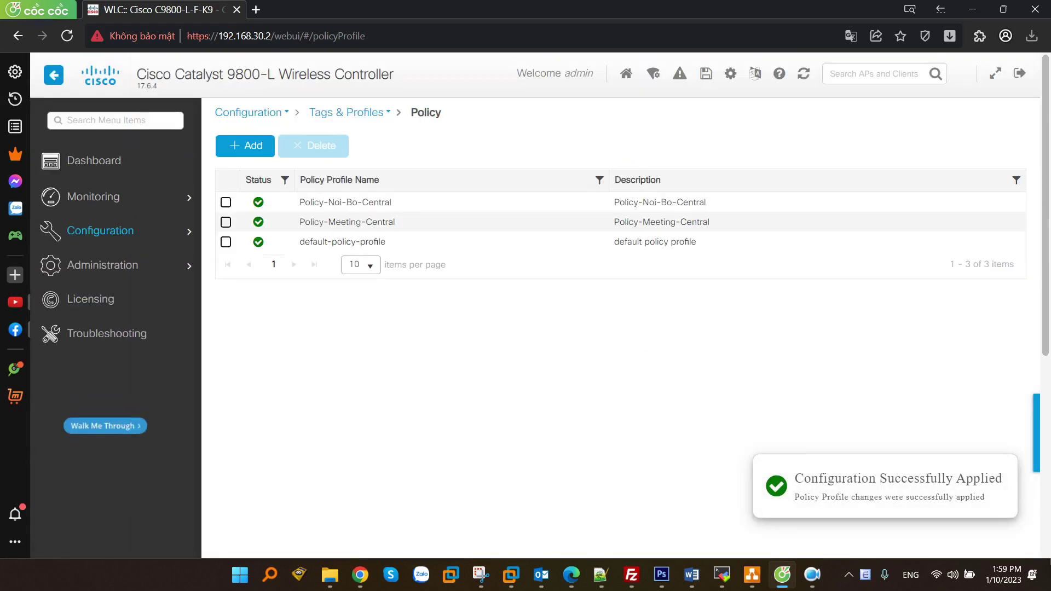
Add a policy profile with Policy-Guest-Local as both name and description, and enable its status.
left_click(244, 145)
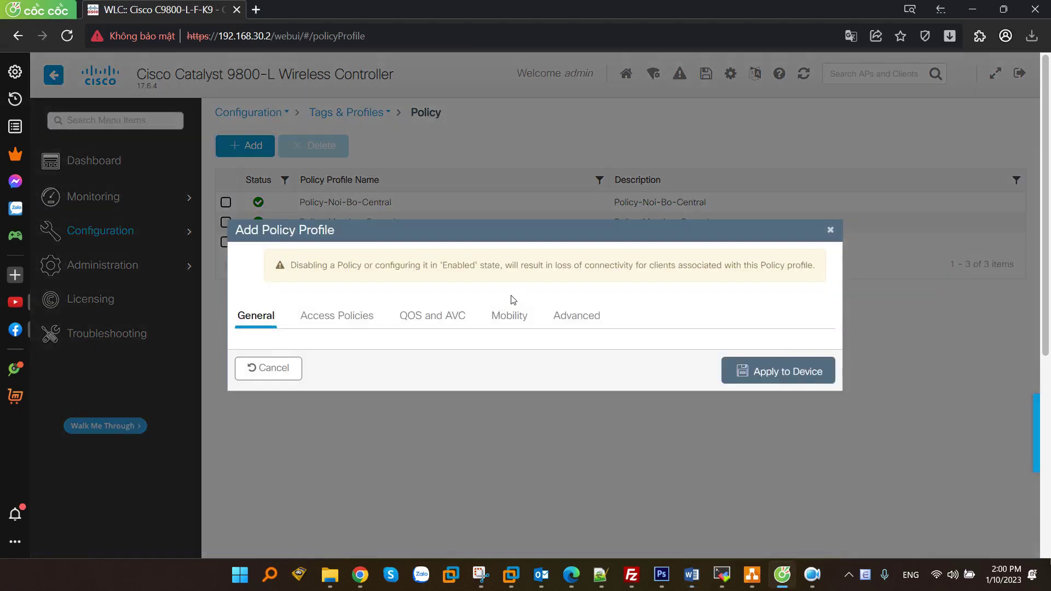
scroll(416, 344, "down", 3)
left_click(443, 212)
type("Policy-Guest-")
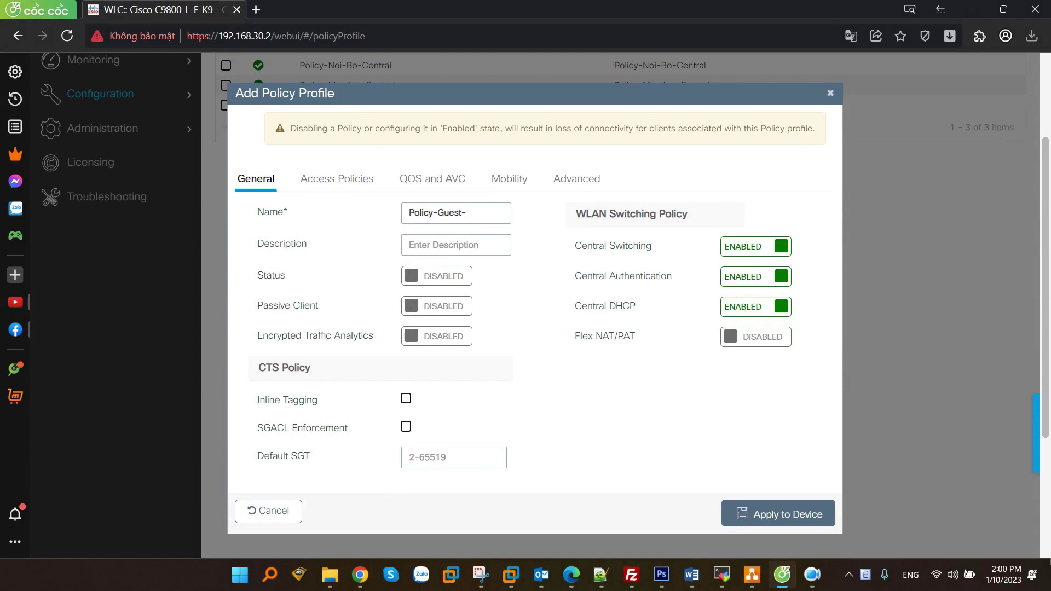
key("ctrl+a")
key("ctrl+c")
left_click(446, 245)
key("ctrl+v")
left_click(447, 275)
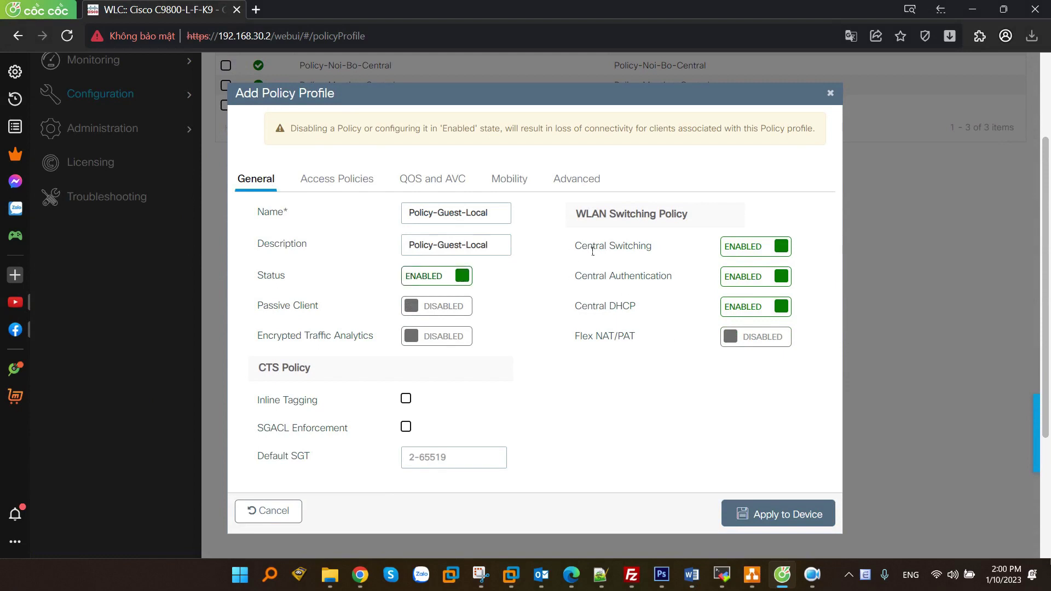
Disable Central Switching and Central DHCP for the Guest policy profile, accepting the Central Switching confirmation.
left_click(739, 246)
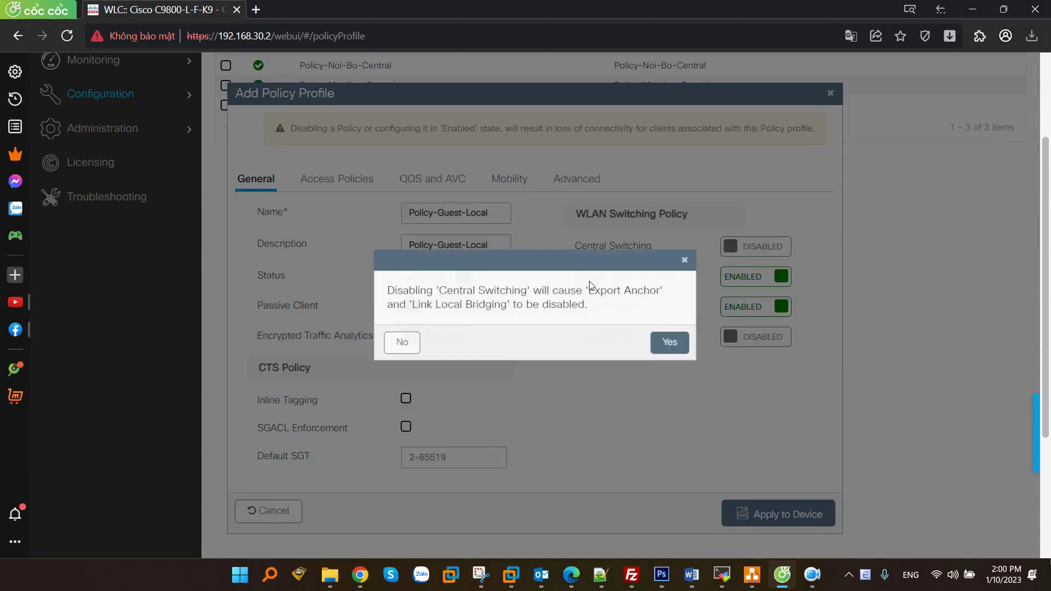
left_click(670, 344)
left_click_drag(581, 246, 675, 280)
left_click(746, 309)
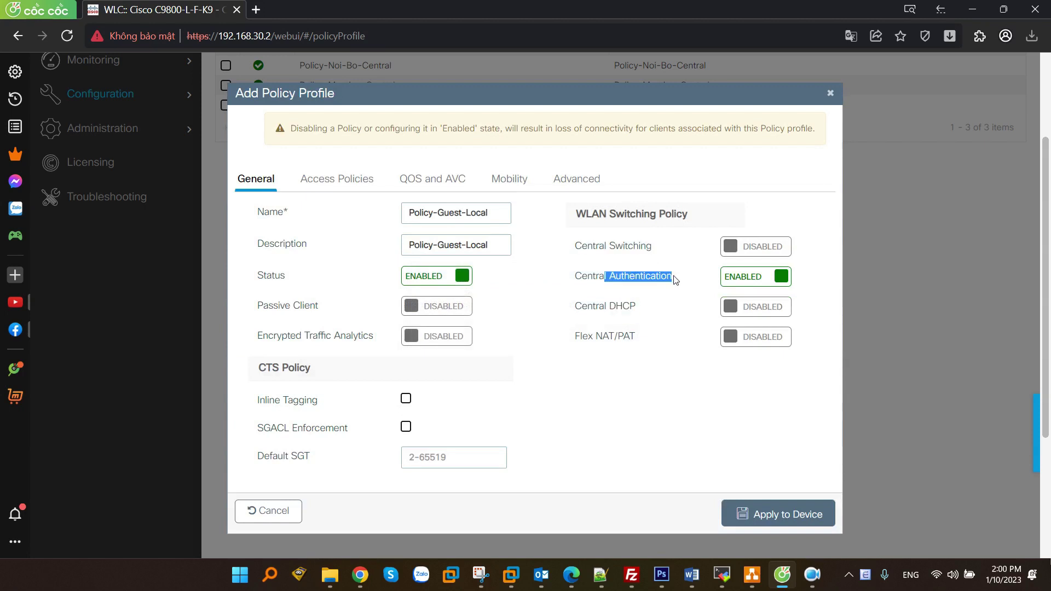
triple_click(654, 288)
left_click(638, 271)
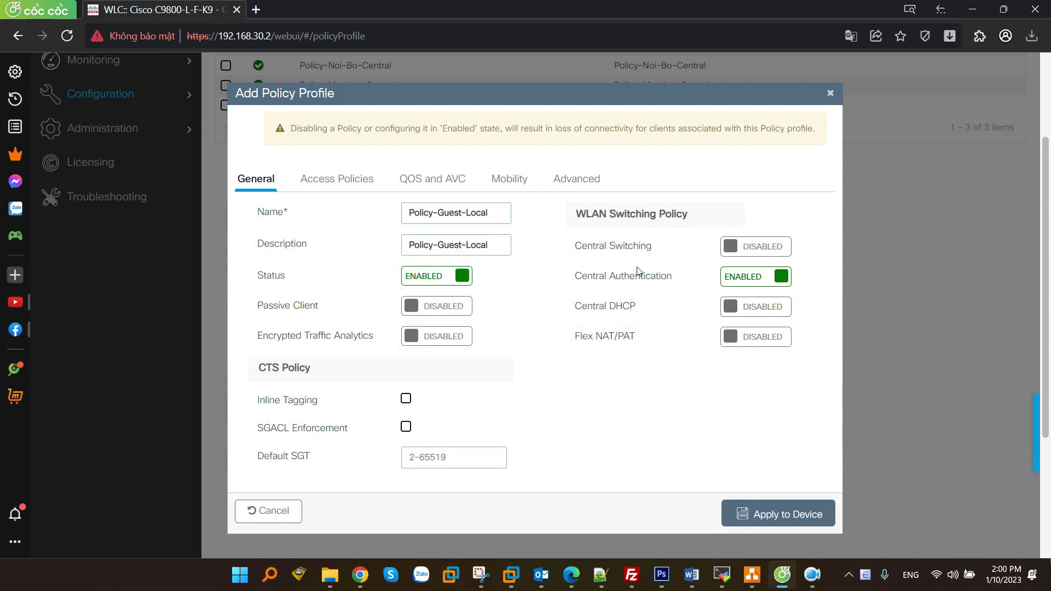
Assign VLAN-Guest to the Guest policy profile in its access policies and apply the profile to the device.
left_click(351, 180)
scroll(530, 312, "down", 3)
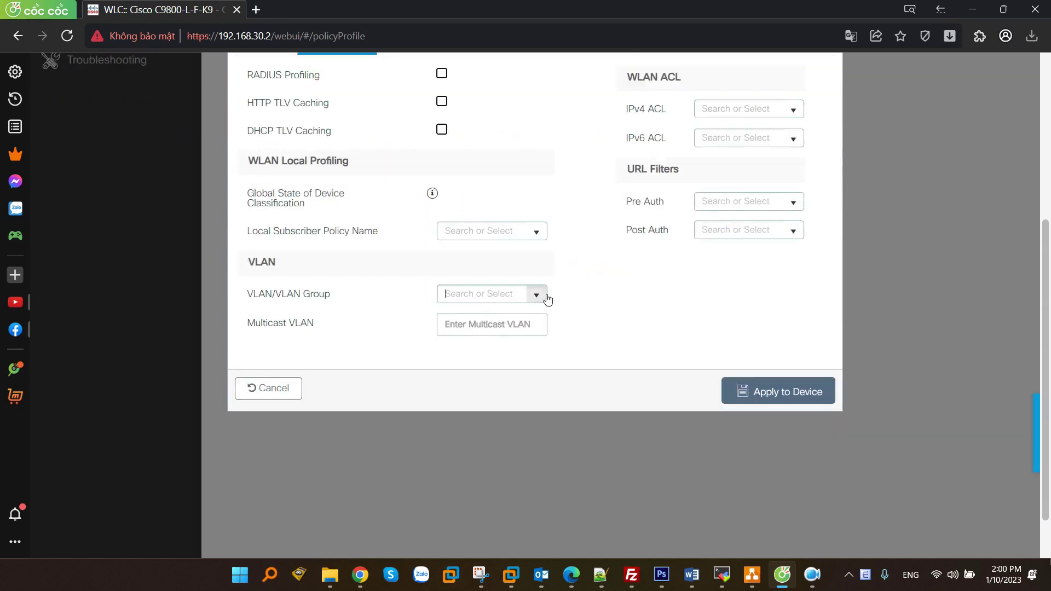
left_click(540, 295)
left_click(482, 348)
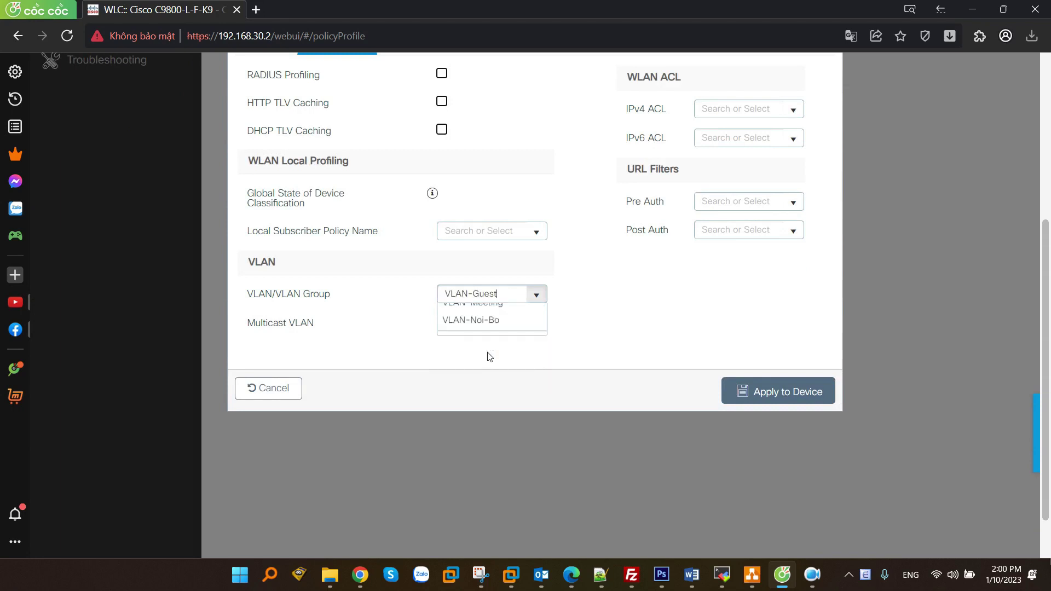
scroll(629, 336, "up", 3)
left_click(768, 529)
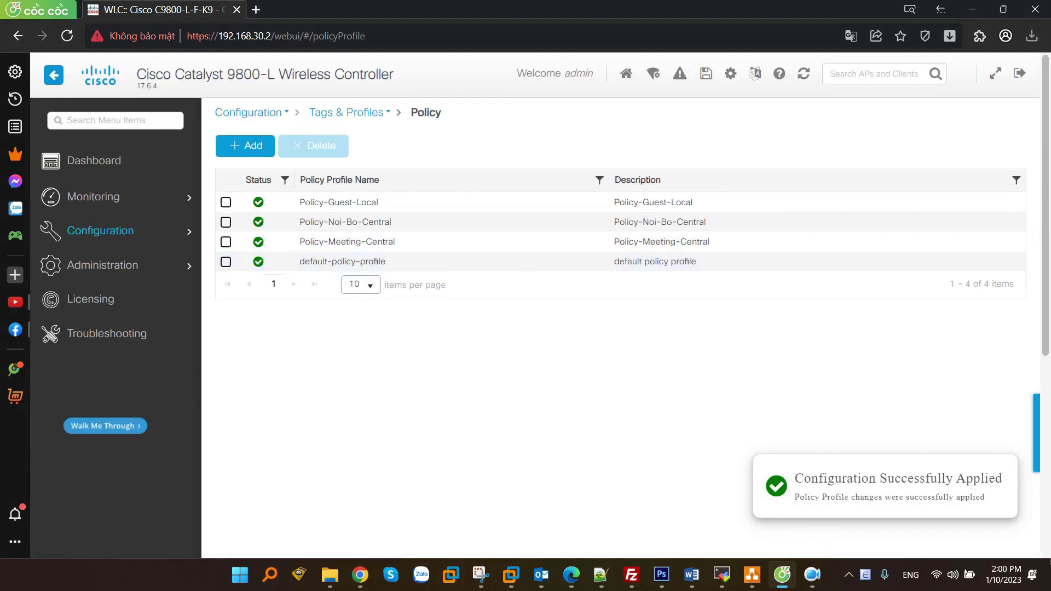
In the Tags configuration, start a new policy tag named PolicyTag-ALL-SSID.
key("alt+Tab")
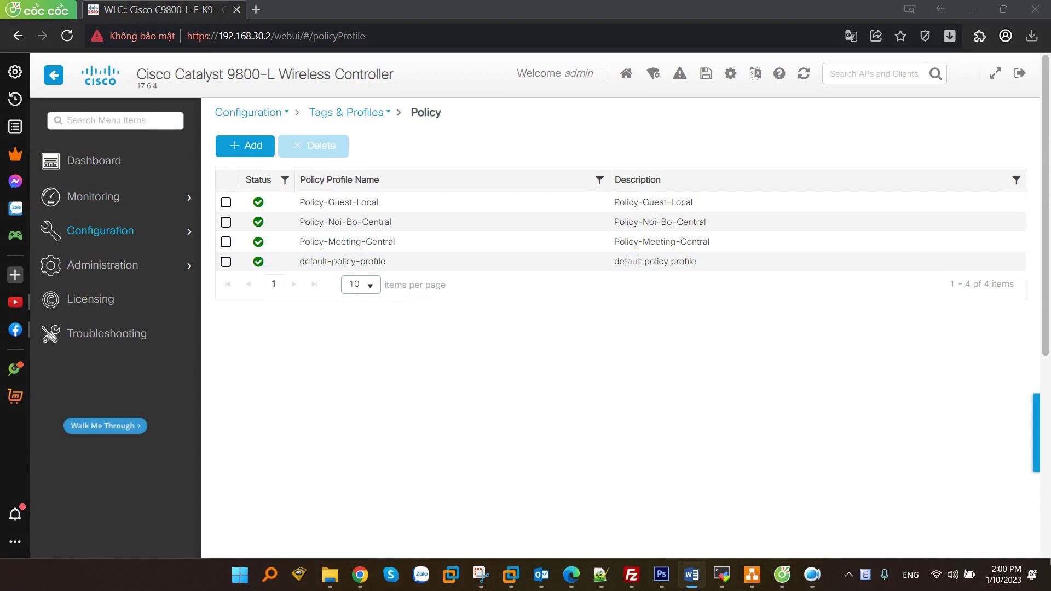
mouse_move(191, 231)
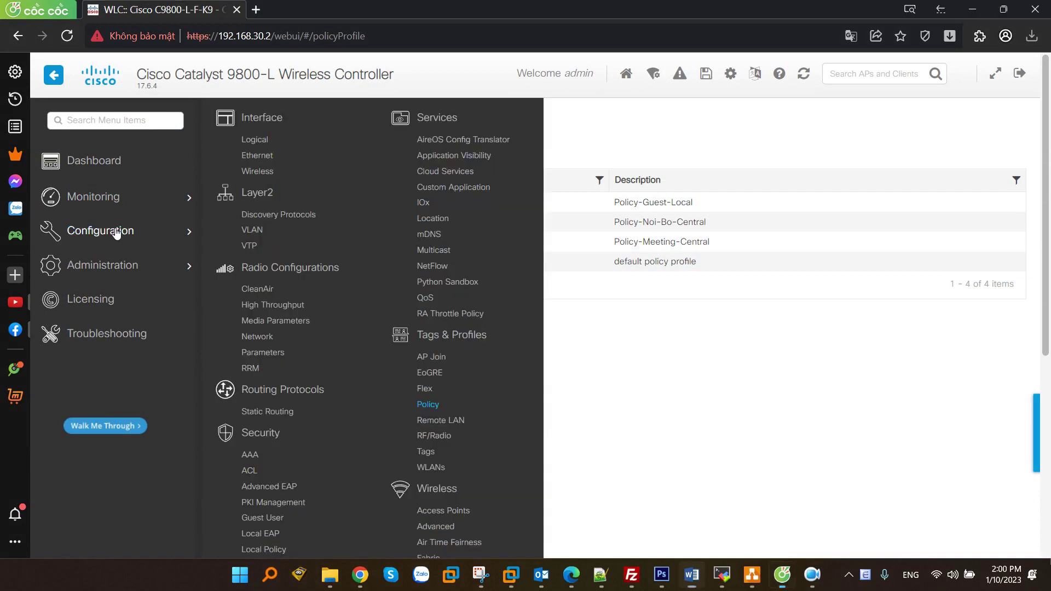
left_click(427, 453)
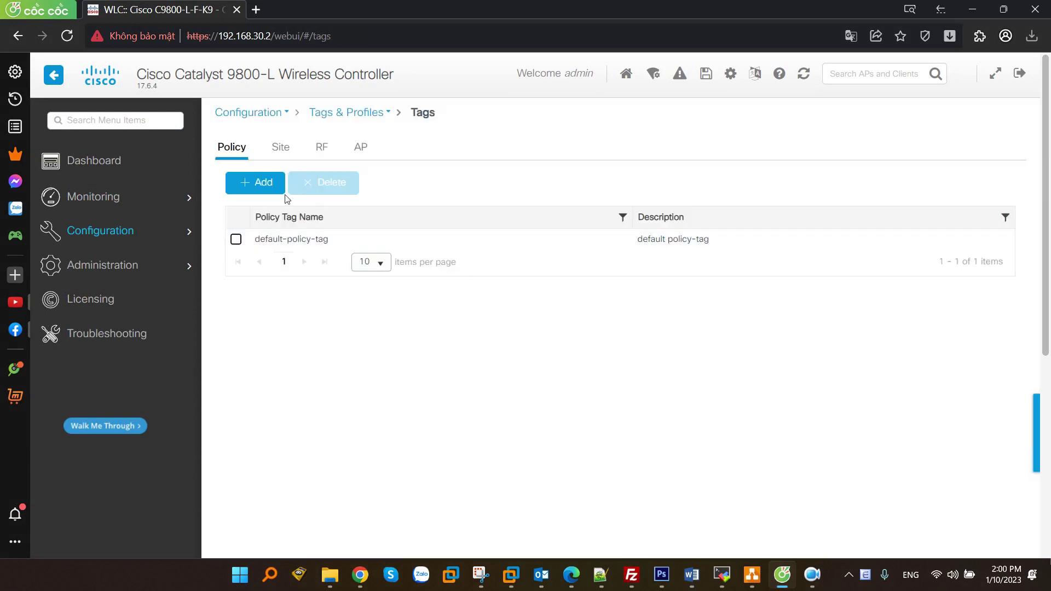
left_click(262, 185)
scroll(528, 348, "down", 1)
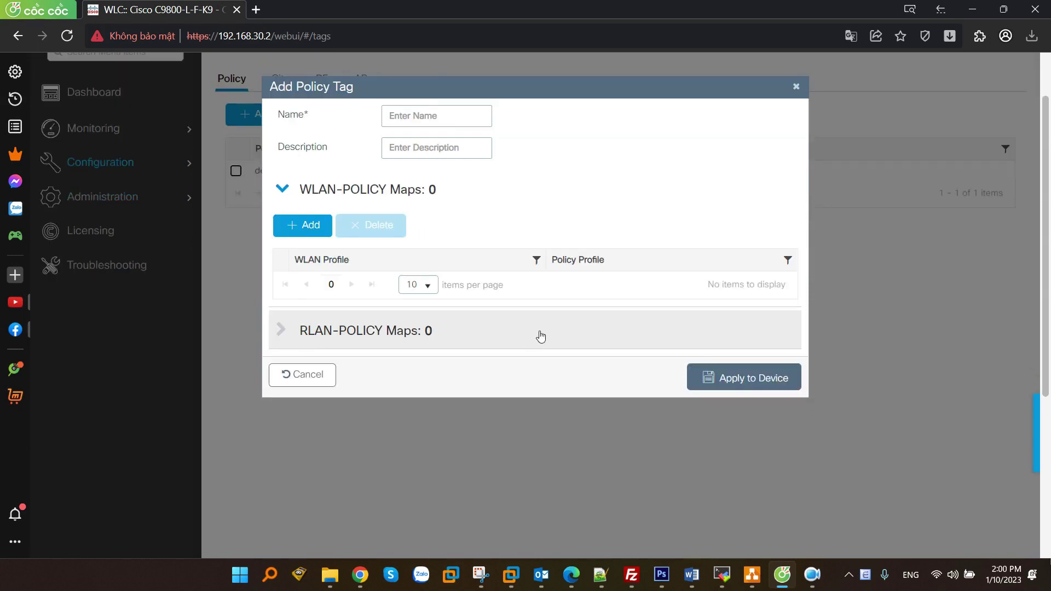
scroll(527, 310, "up", 1)
left_click(414, 185)
type("PolicyTag-ALL-SSID")
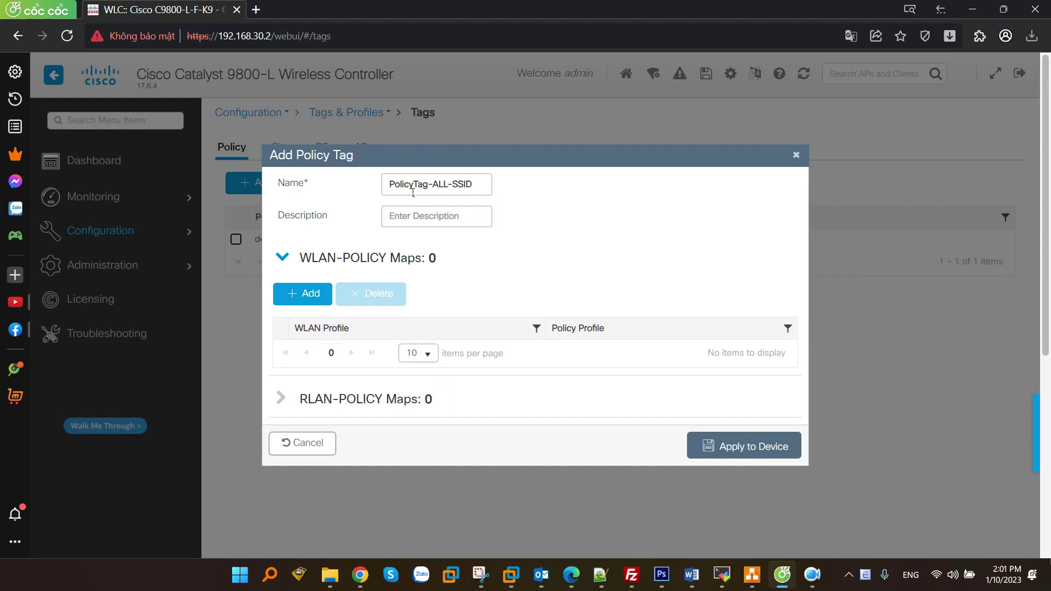
Copy the policy tag's name PolicyTag-ALL-SSID into its description.
double_click(413, 186)
key("ctrl+a")
key("ctrl+c")
left_click(397, 216)
key("ctrl+v")
Add a WLAN-policy map to the tag linking the Noi-Bo WLAN profile to Policy-Noi-Bo-Central.
left_click(321, 296)
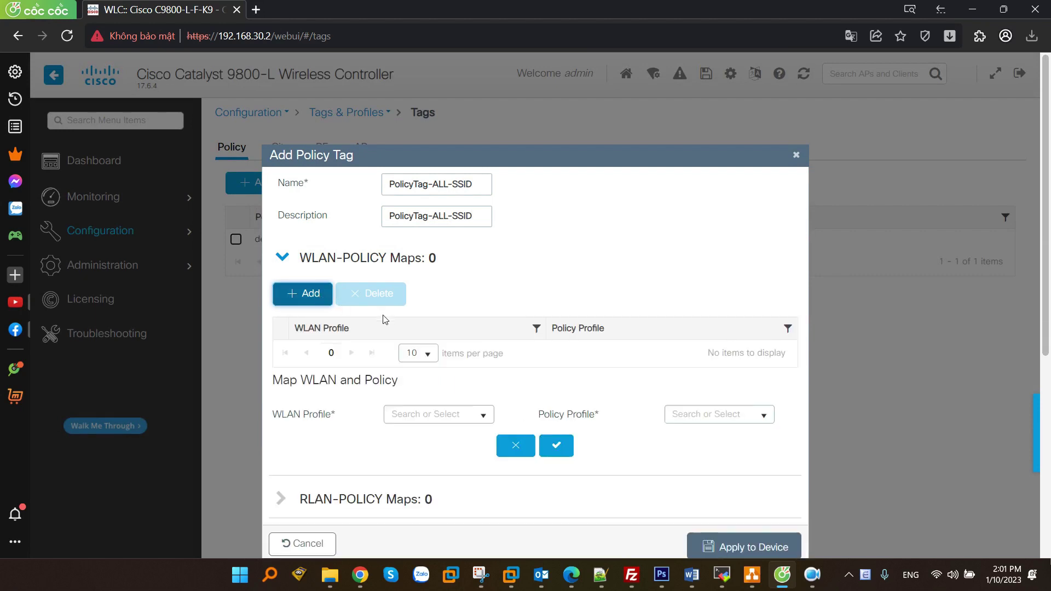
left_click(484, 416)
left_click(397, 433)
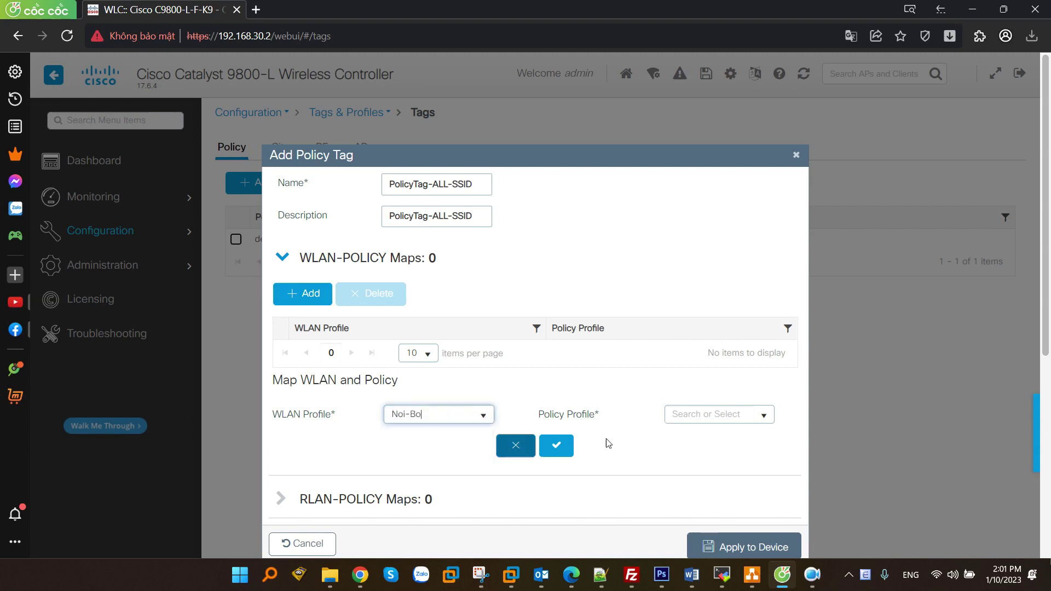
left_click(765, 416)
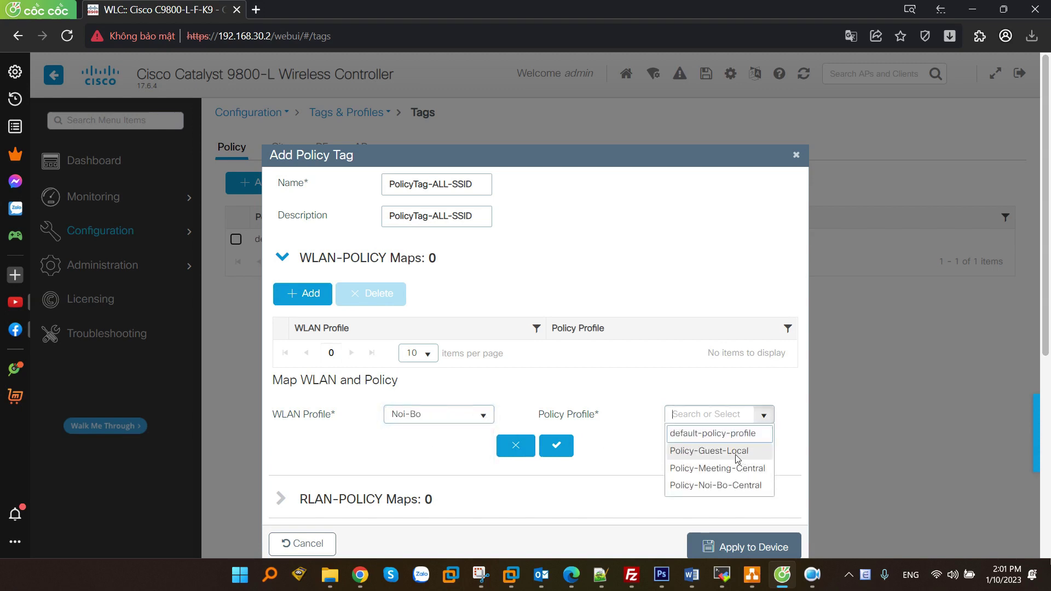
left_click(733, 485)
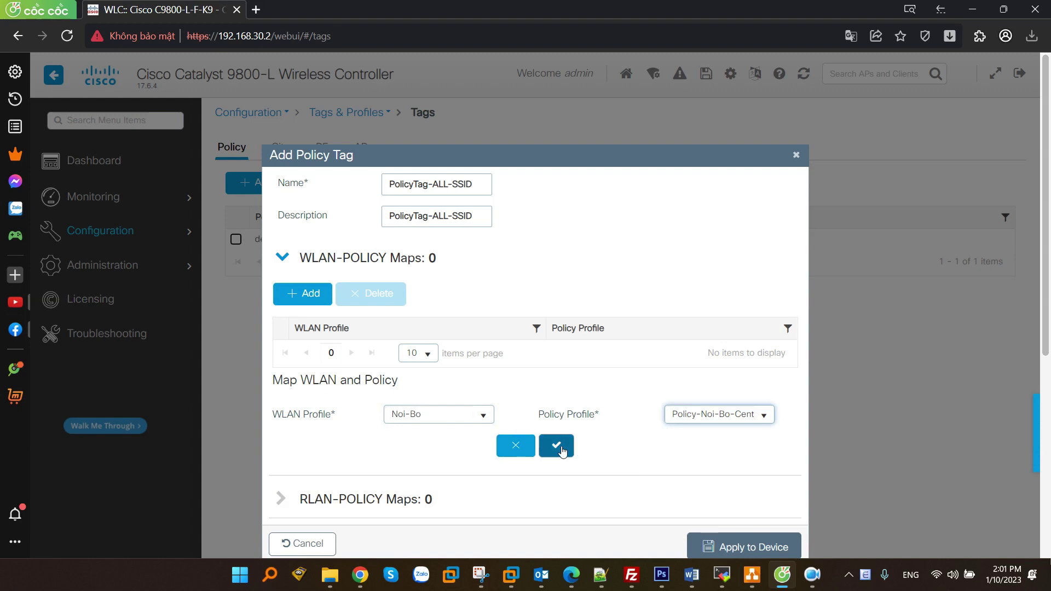
left_click(556, 445)
Add a second WLAN-policy map linking the Meeting WLAN profile to Policy-Meeting-Central.
left_click(317, 300)
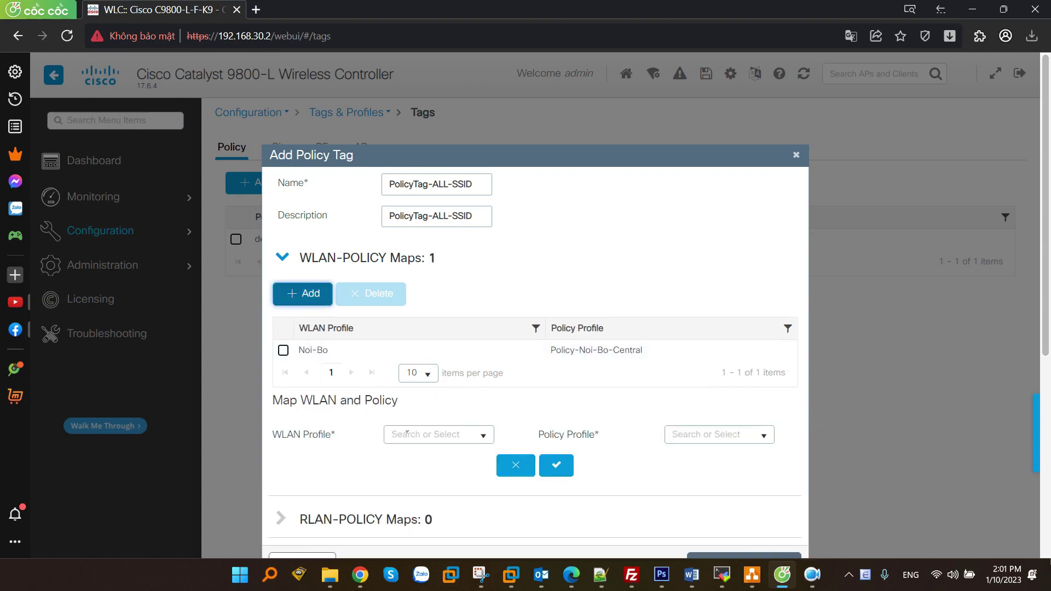
left_click(483, 435)
left_click(416, 453)
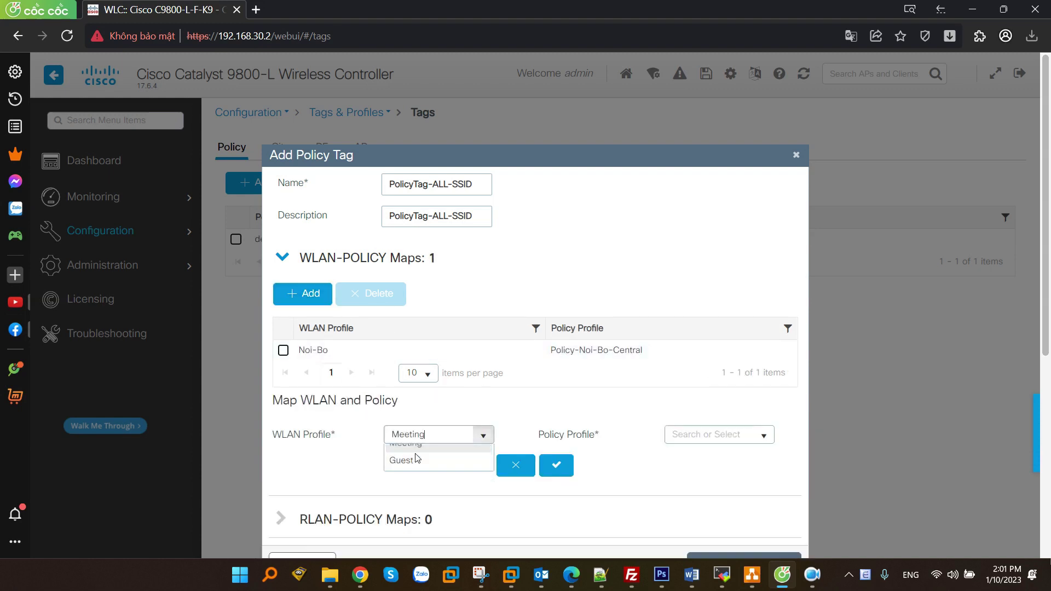
left_click(764, 436)
left_click(711, 489)
left_click(556, 465)
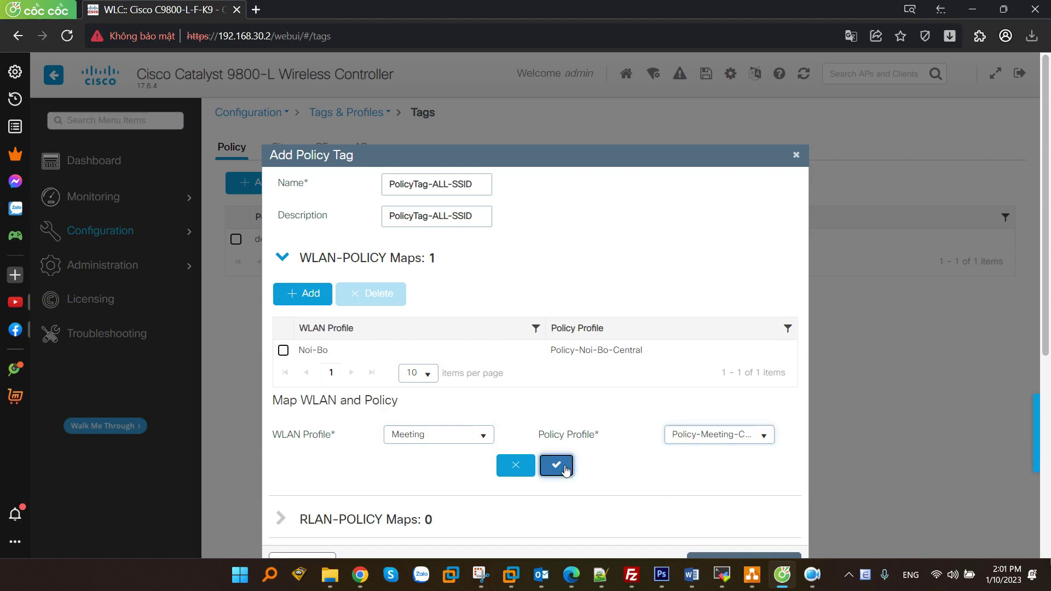
Add a third WLAN-policy map linking the Guest WLAN profile to Policy-Guest-Local, and collapse the WLAN-POLICY Maps section.
left_click(316, 300)
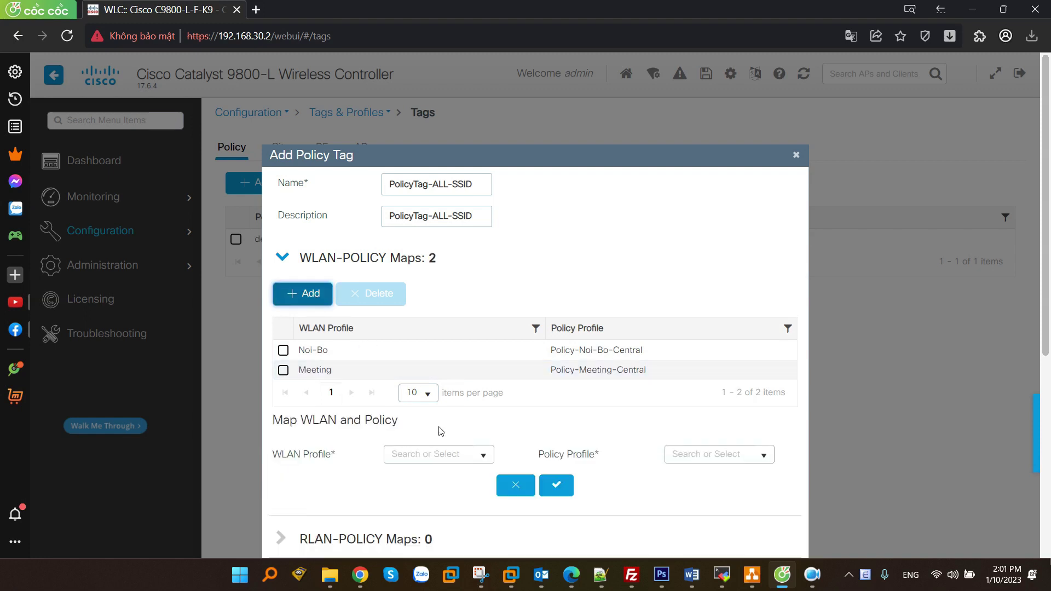
left_click(481, 457)
left_click(472, 472)
left_click(762, 456)
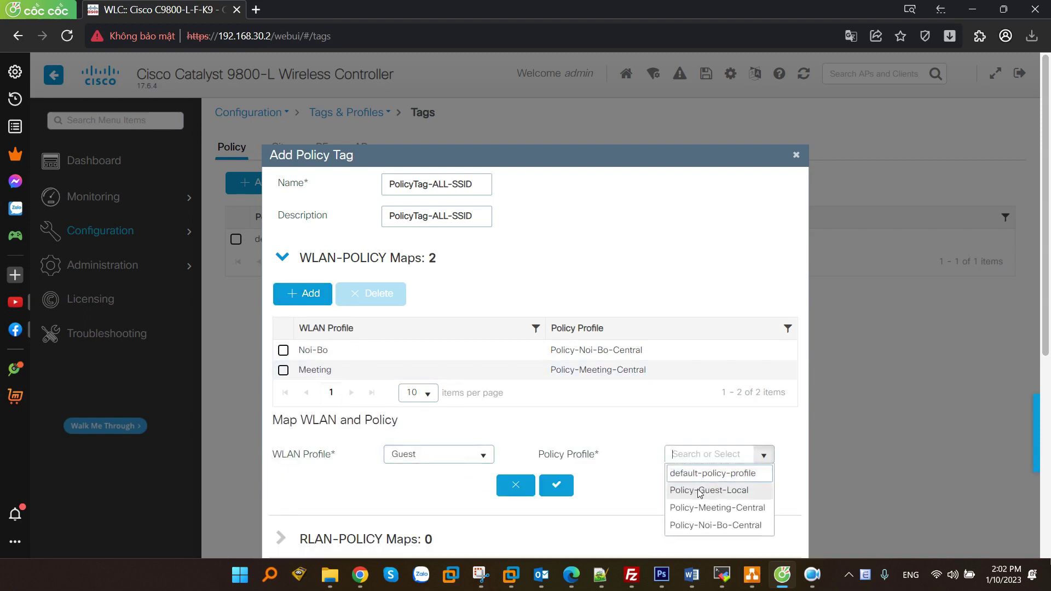
left_click(715, 491)
left_click(557, 485)
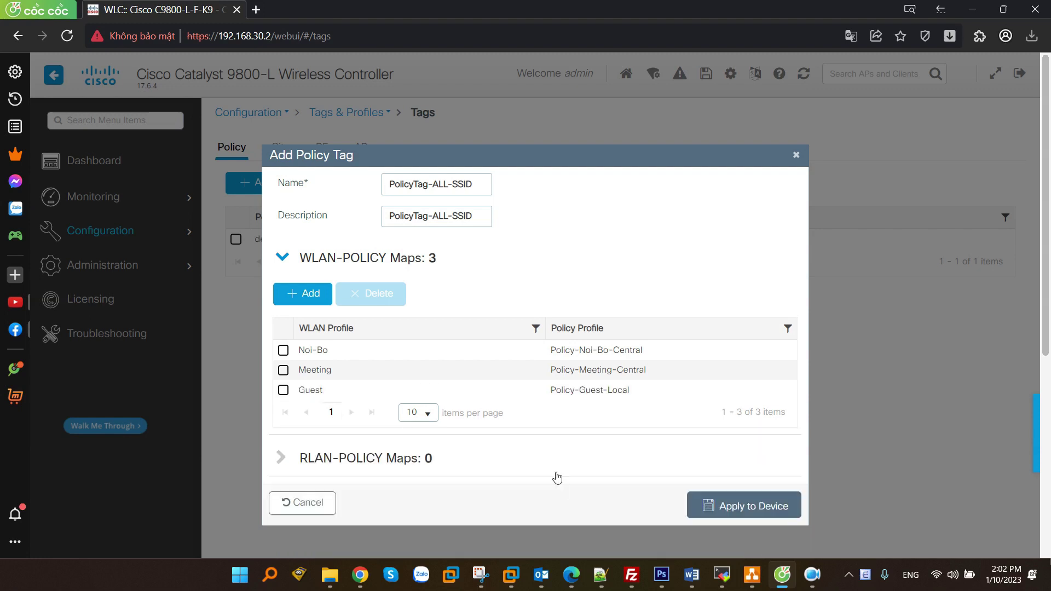
left_click_drag(655, 397, 305, 347)
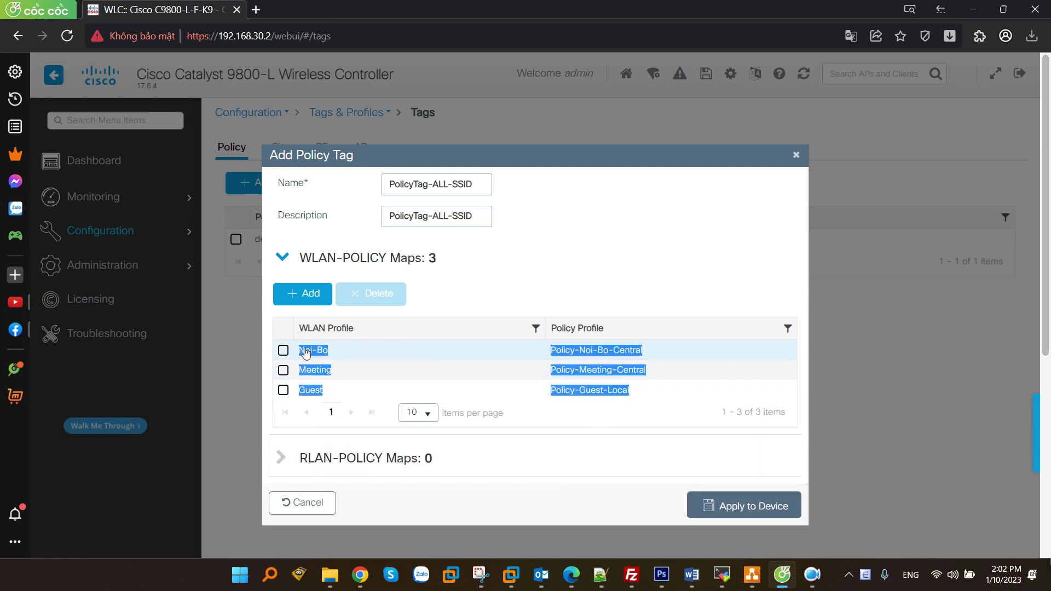
left_click(625, 268)
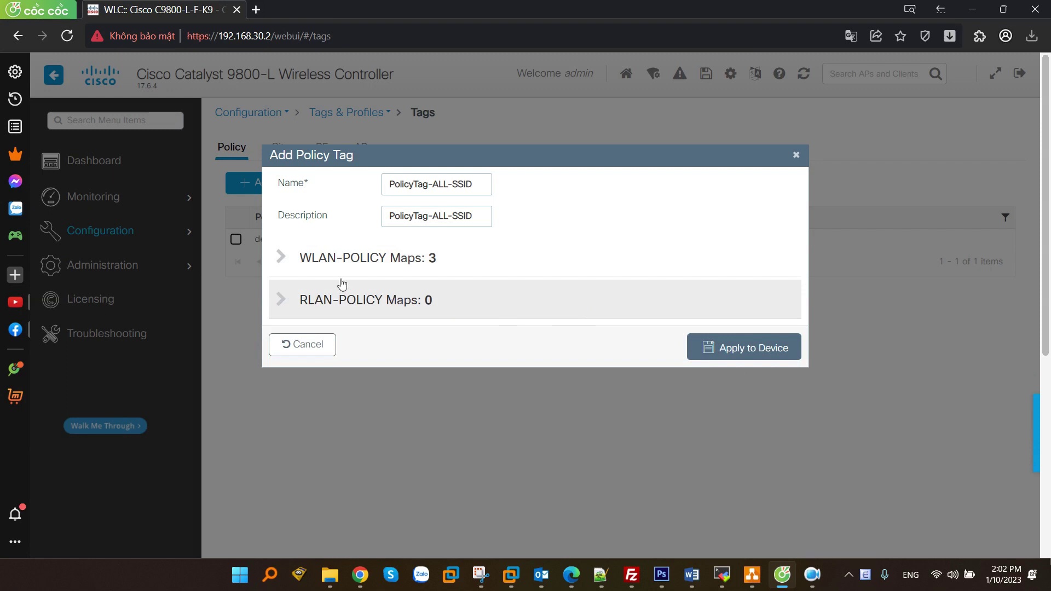
Apply the PolicyTag-ALL-SSID tag to the device and start a second policy tag named PolicyTag-Guest-Only.
left_click(291, 264)
left_click(733, 504)
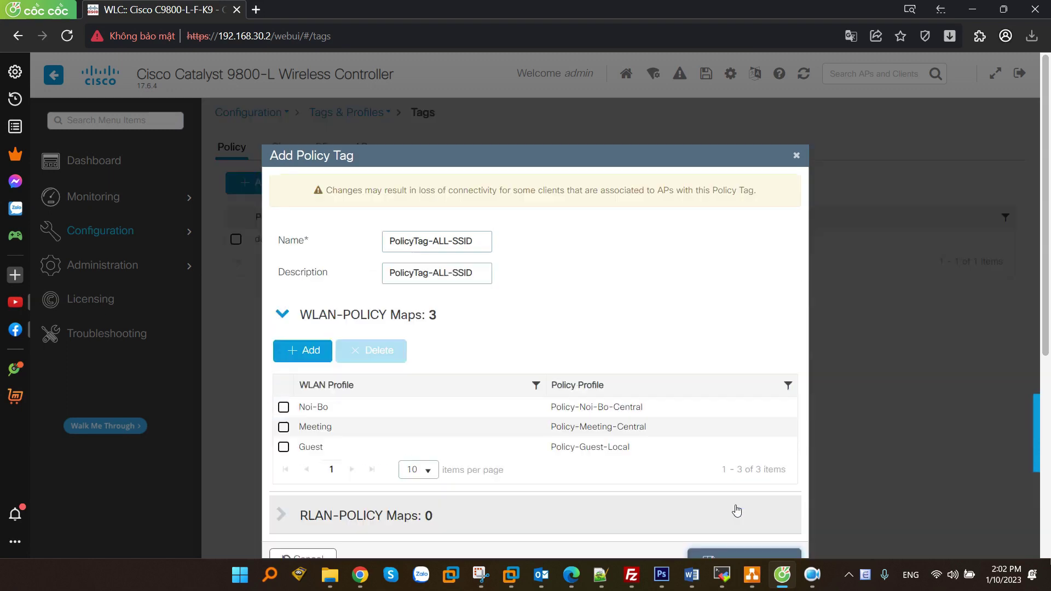
left_click(268, 188)
type("PolicyTag-Guest-Only")
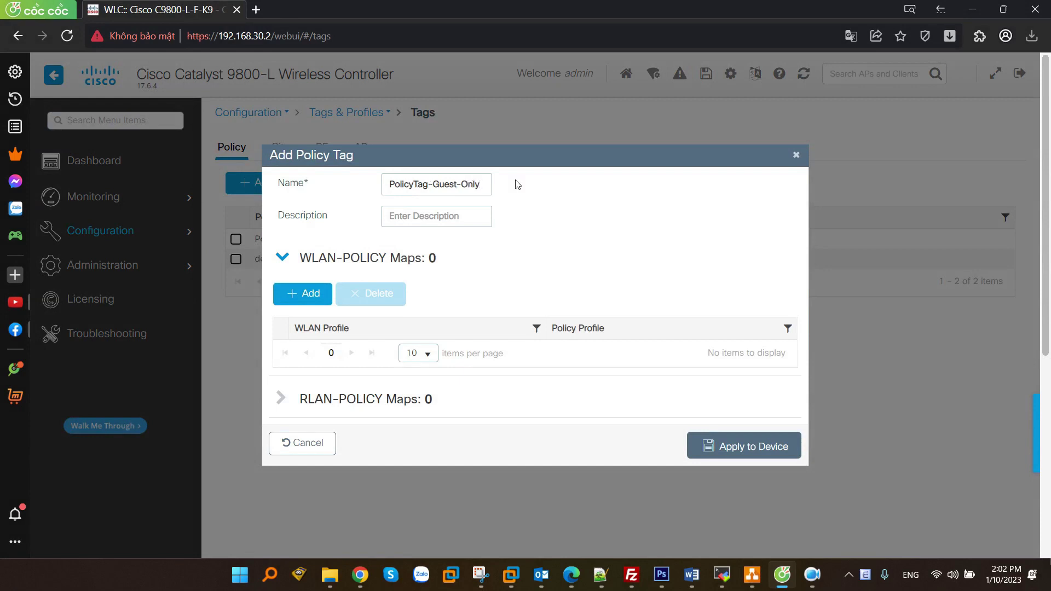
Copy the new tag's name PolicyTag-Guest-Only into its description.
key("ctrl+a")
key("ctrl+c")
key("Tab")
key("ctrl+v")
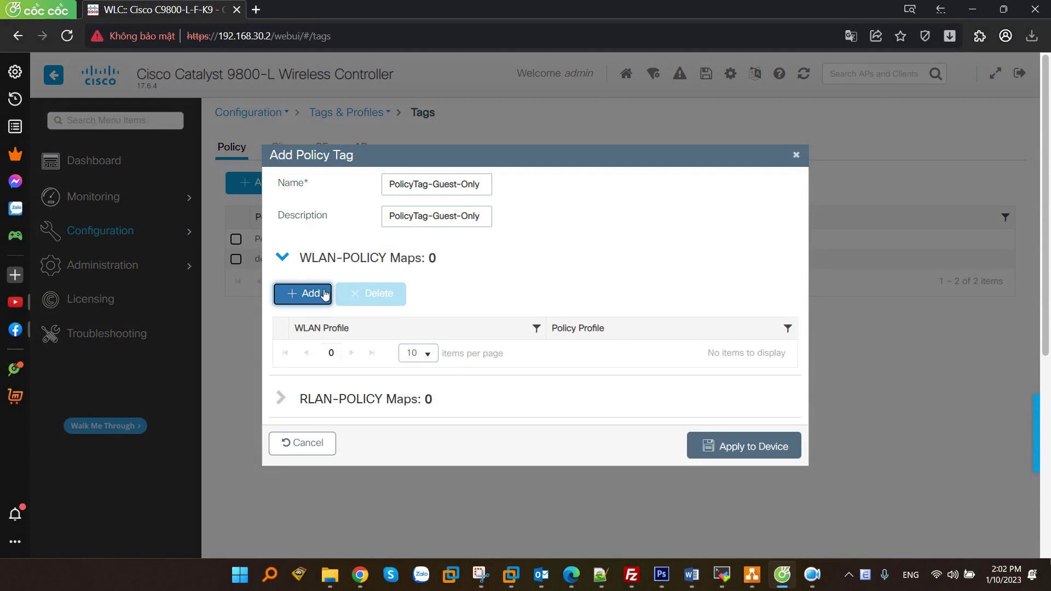
Map the Guest WLAN profile to Policy-Guest-Local in this tag and apply the tag to the device.
left_click(323, 293)
left_click(481, 415)
left_click(411, 472)
left_click(763, 417)
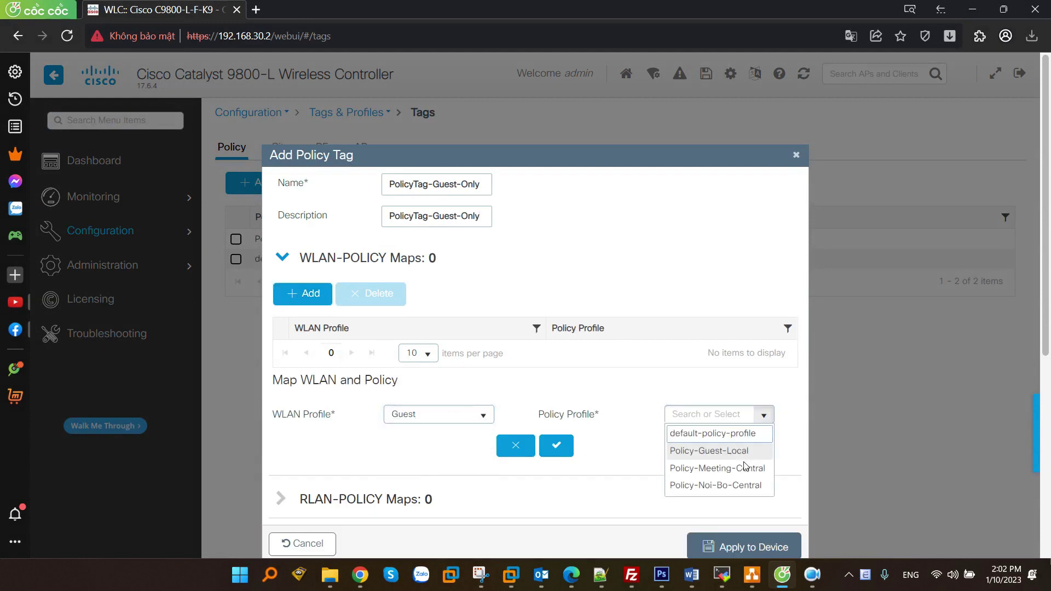
left_click(709, 450)
left_click(557, 446)
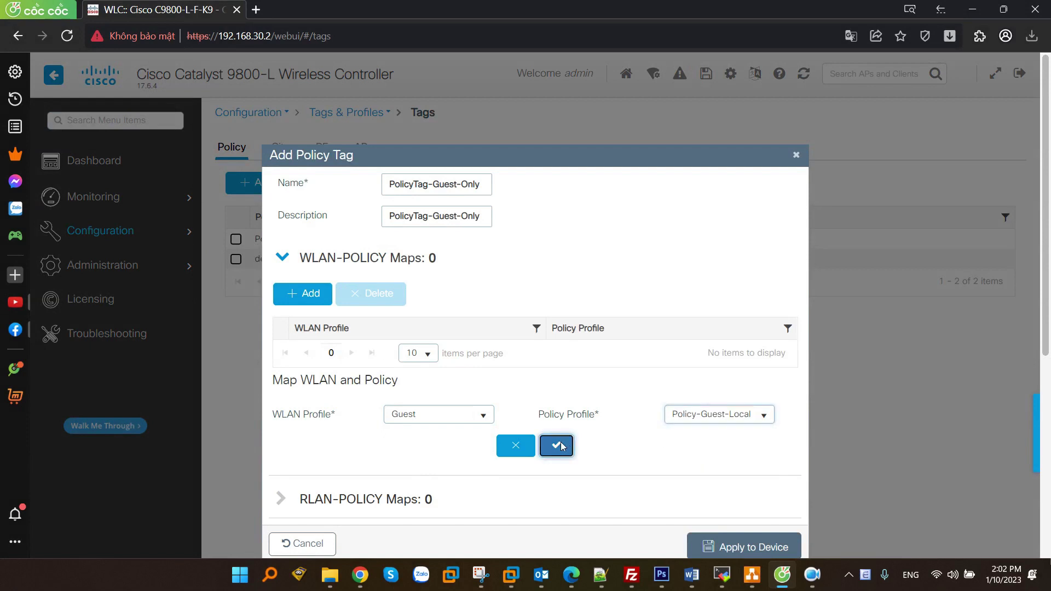
left_click(705, 465)
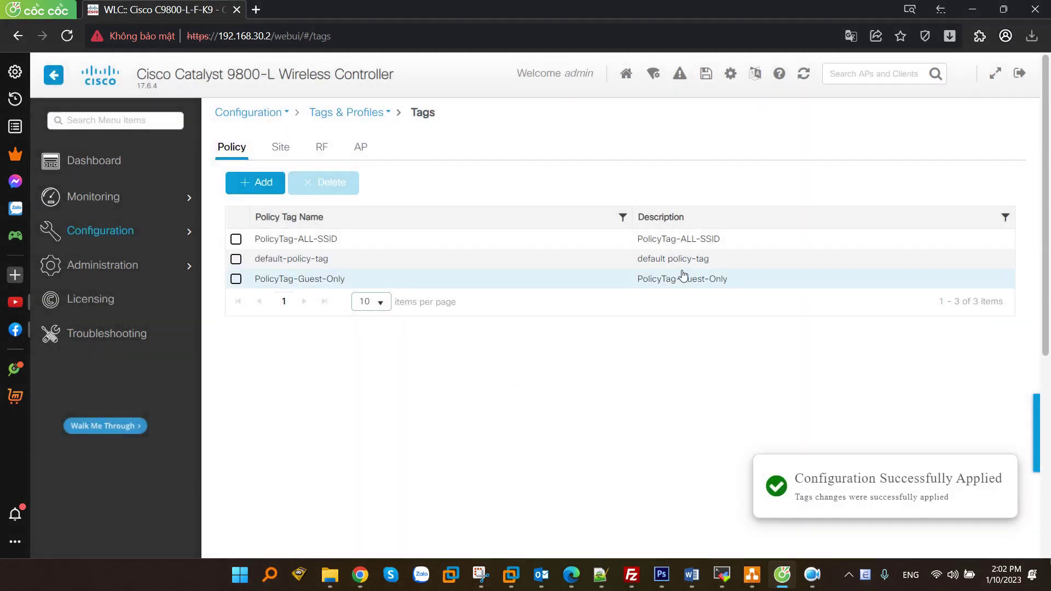
left_click_drag(754, 281, 256, 239)
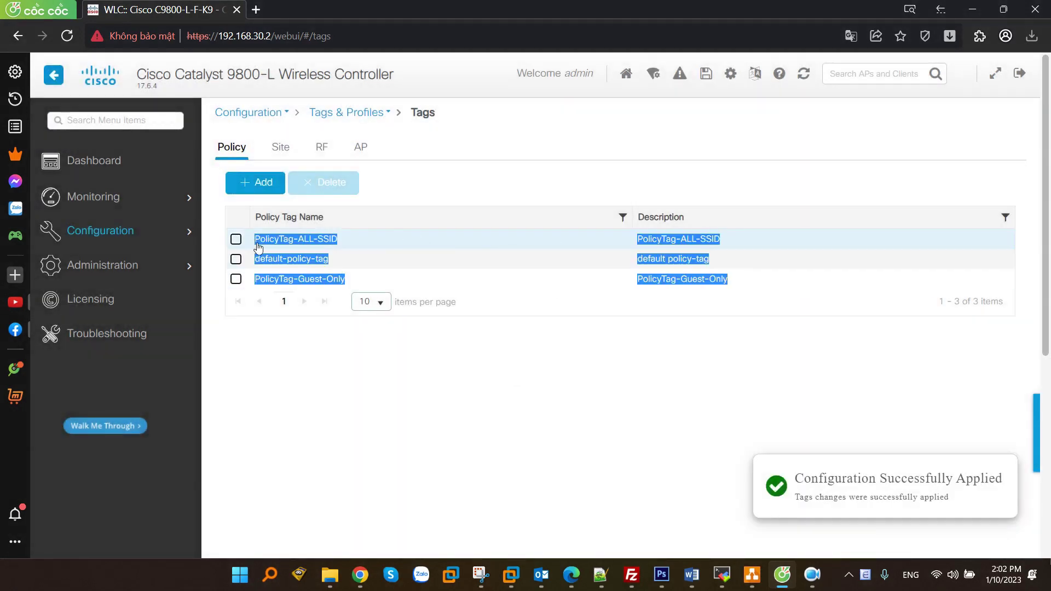
left_click(450, 402)
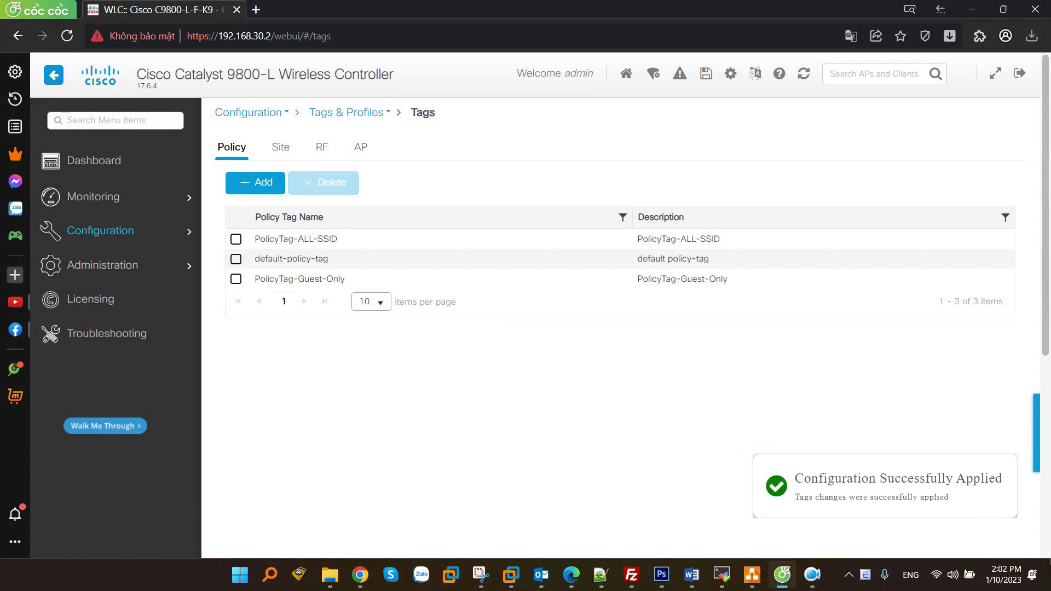
key("alt+Tab")
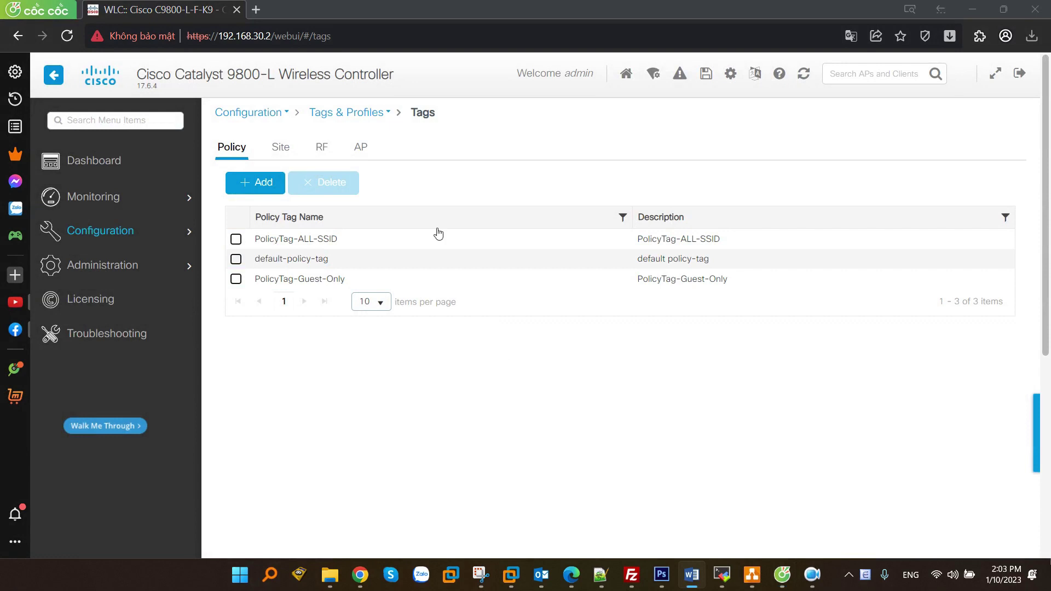
Start a new flex profile named FlexPolicy and copy the name into its description.
mouse_move(134, 231)
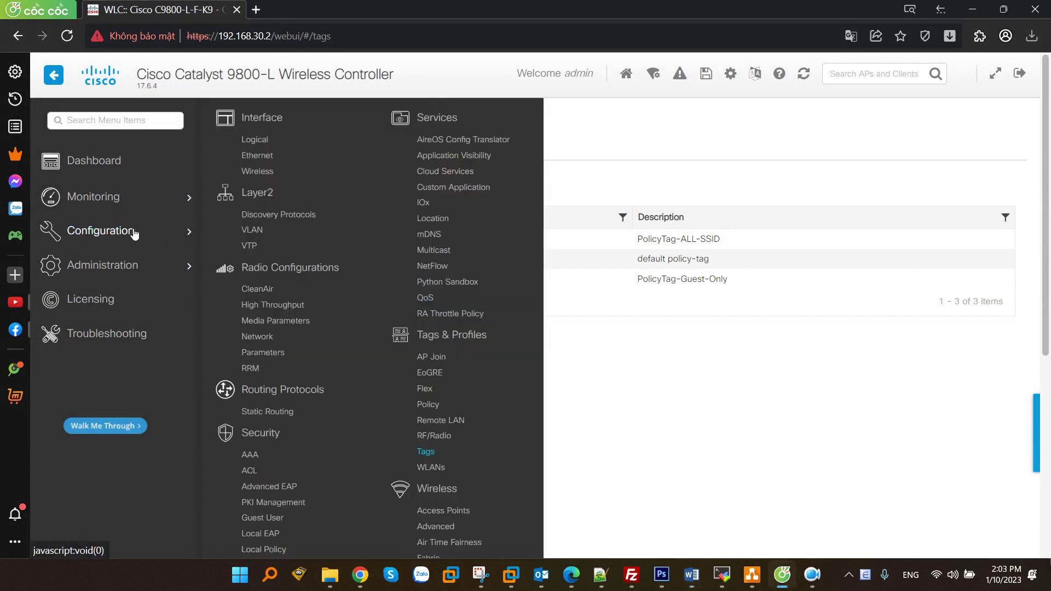
left_click(425, 392)
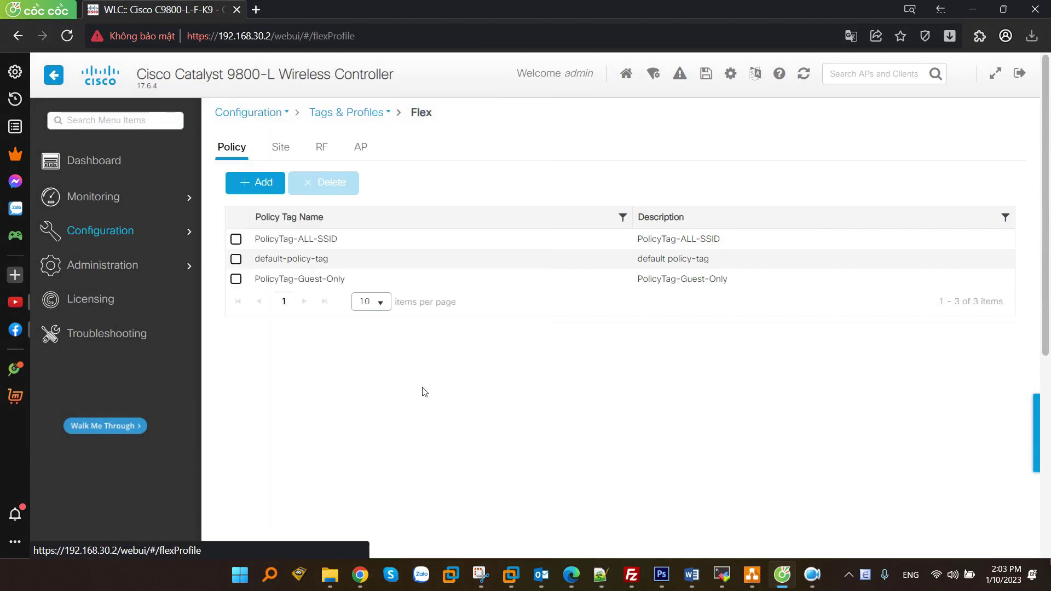
left_click(260, 146)
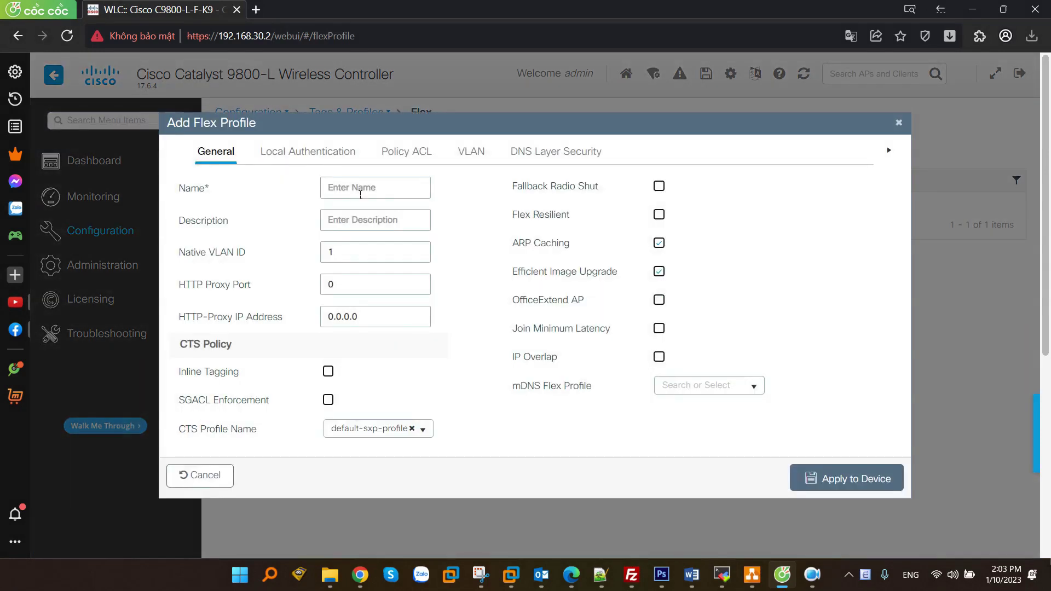
type("FlexPolicy")
left_click_drag(402, 198, 328, 198)
key("ctrl+c")
left_click(353, 224)
key("ctrl+v")
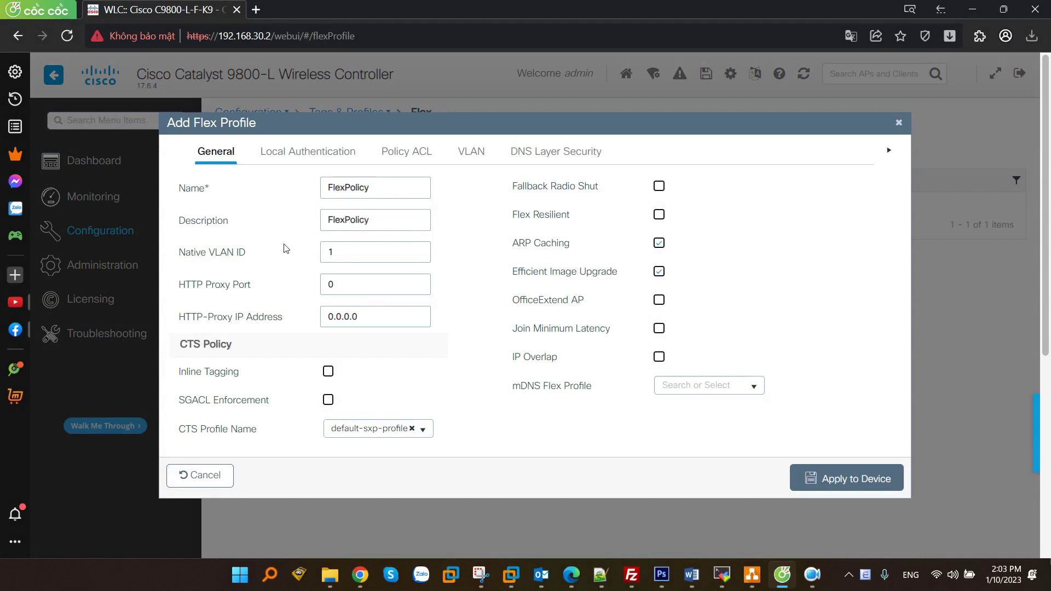
Check the trunk native VLAN in the switch's terminal session and set the flex profile's native VLAN ID to 30.
left_click_drag(178, 252, 246, 253)
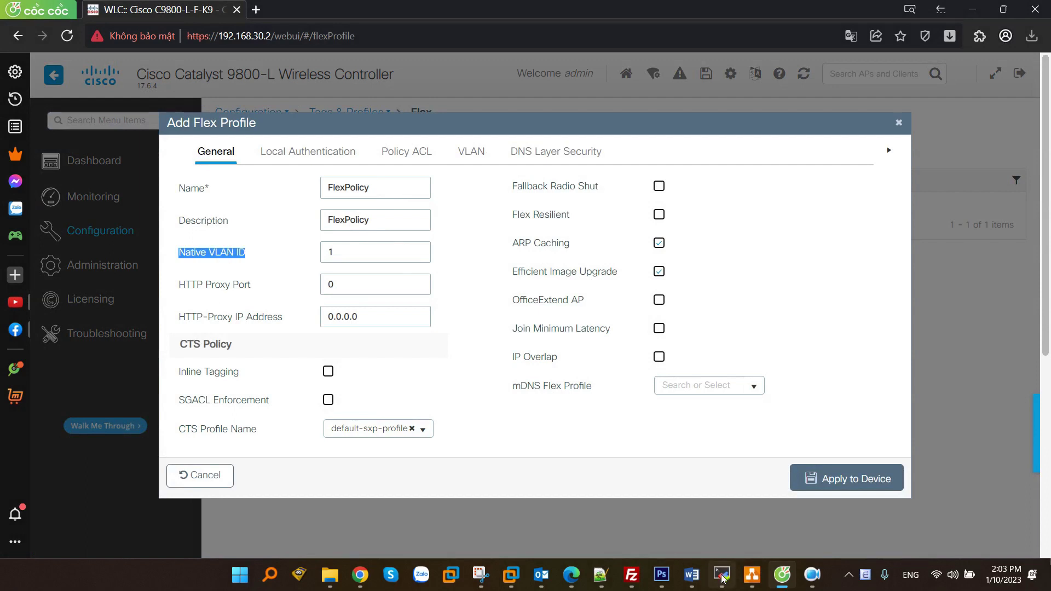
left_click(721, 575)
left_click_drag(454, 319, 655, 323)
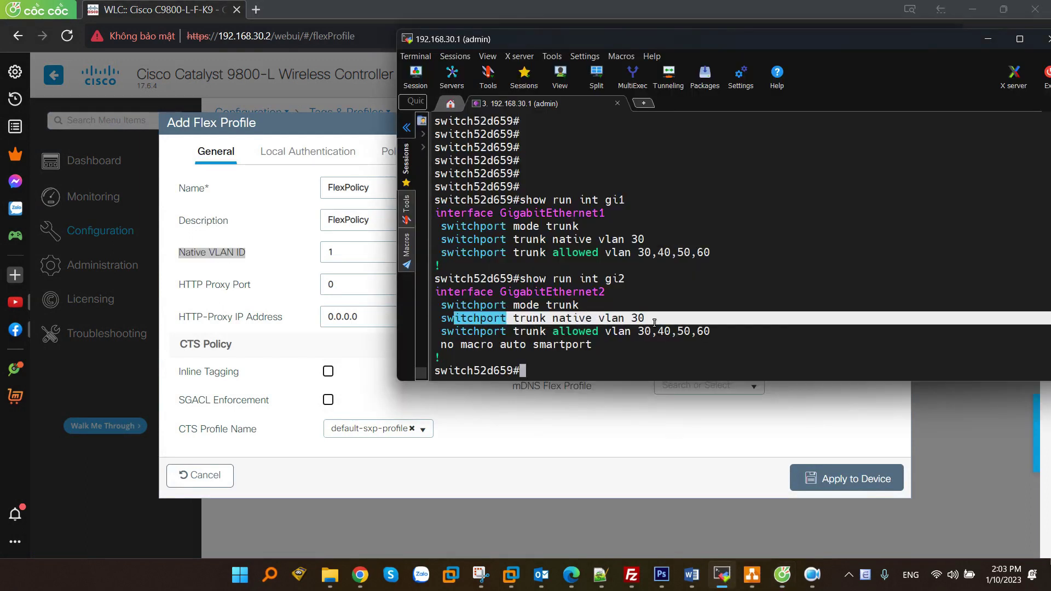
left_click_drag(454, 239, 657, 248)
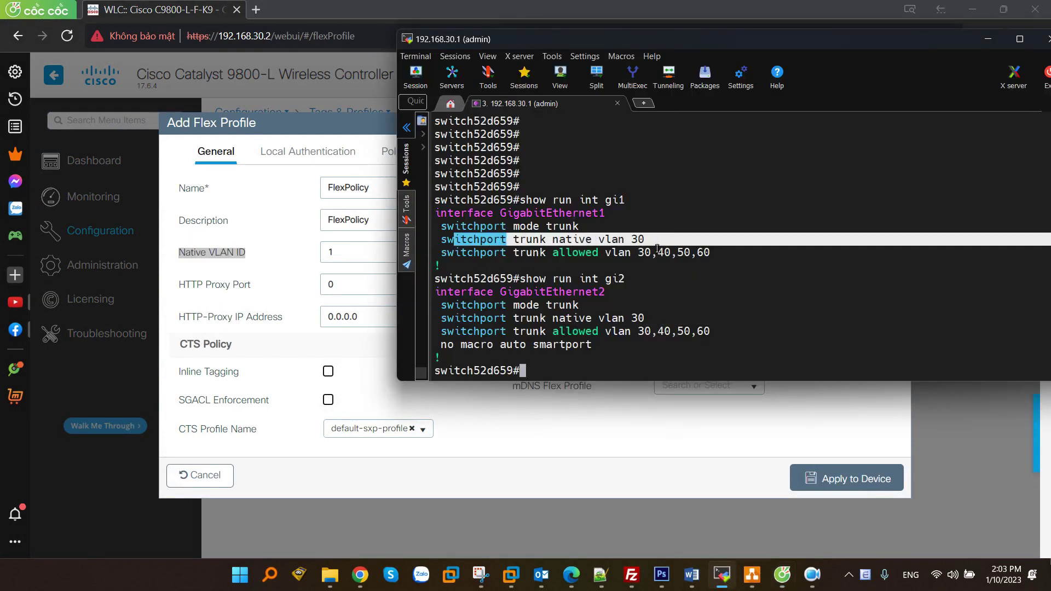
left_click(336, 261)
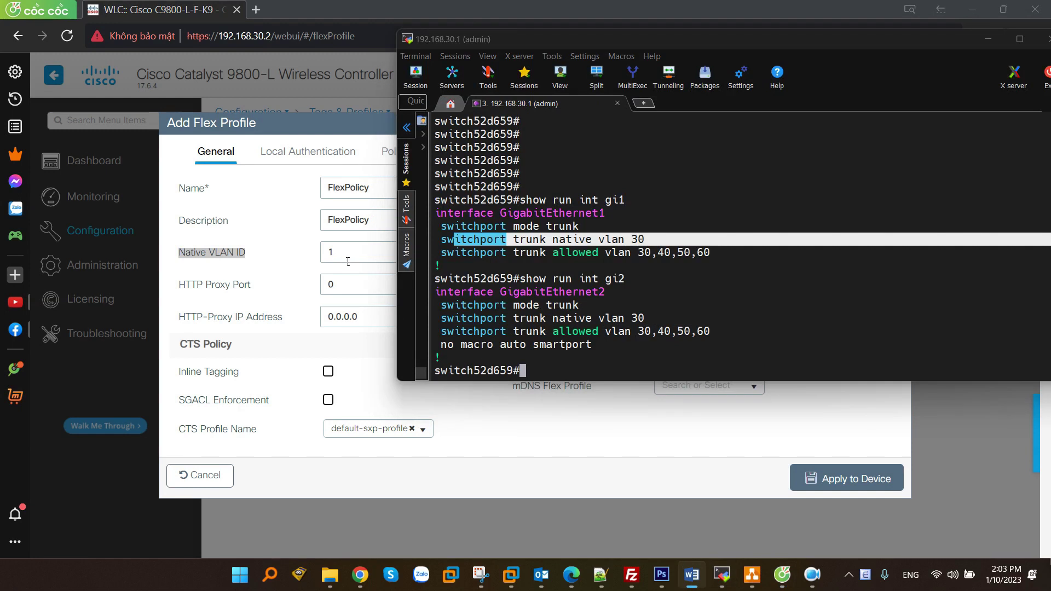
left_click(352, 261)
left_click_drag(363, 258, 272, 257)
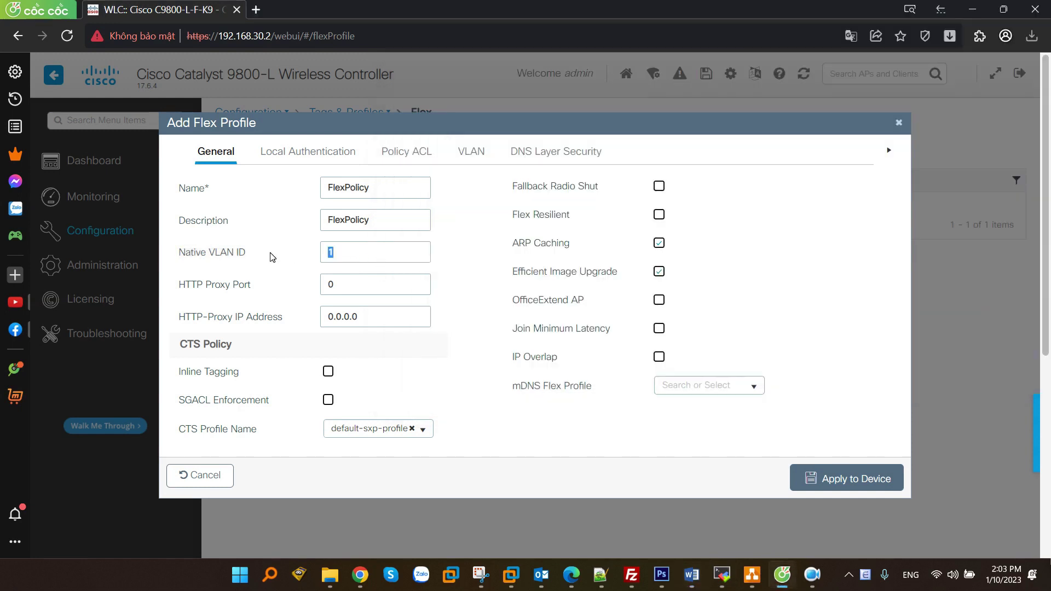
type("30")
Add VLAN-Guest with VLAN ID 60 to the flex profile's VLAN list and save the entry.
left_click(471, 154)
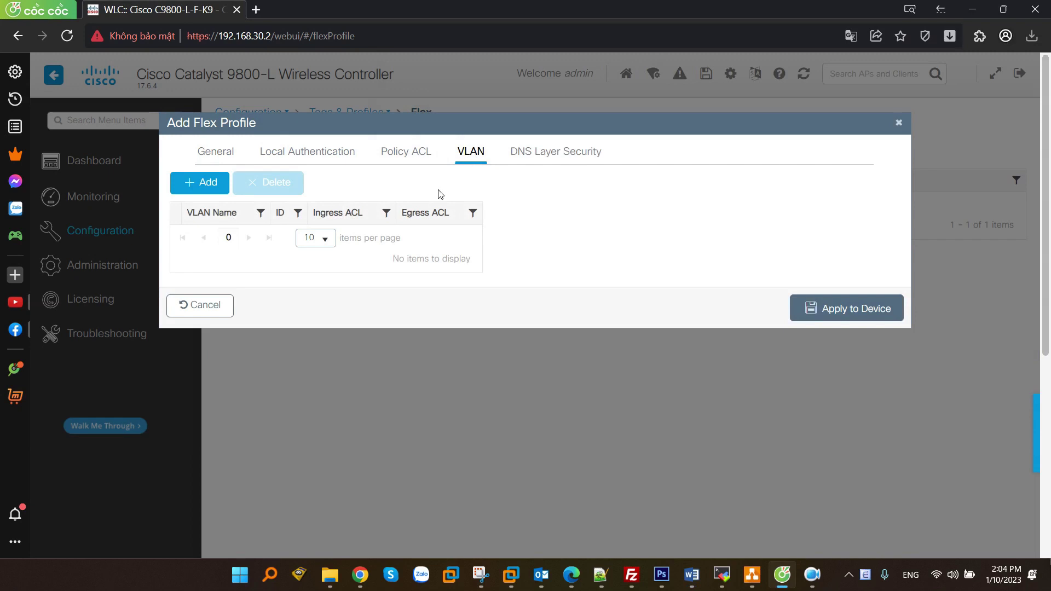
left_click(199, 182)
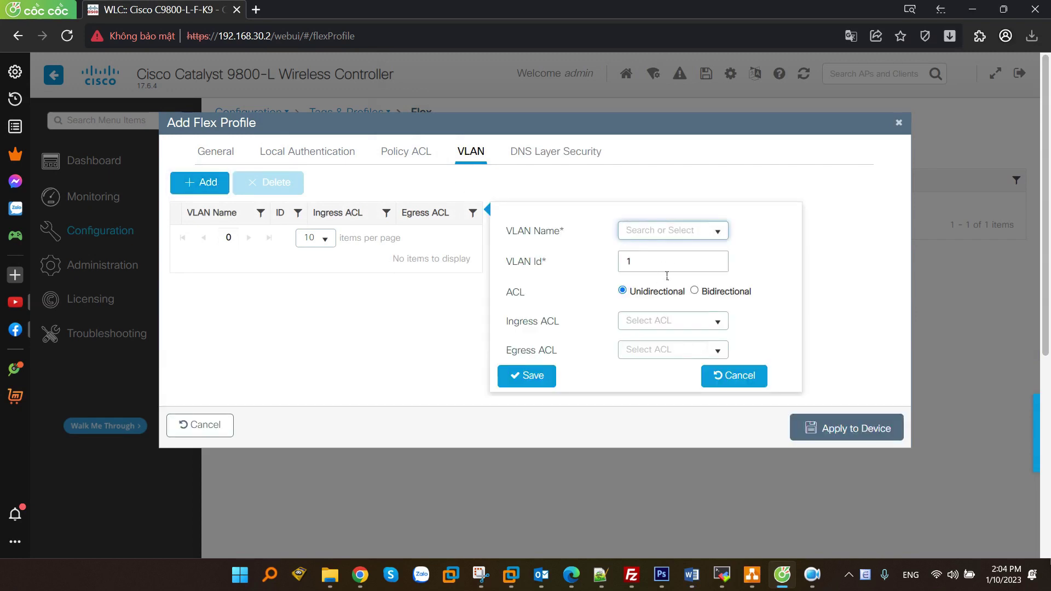
left_click(716, 231)
left_click(651, 284)
key("Tab")
type("60")
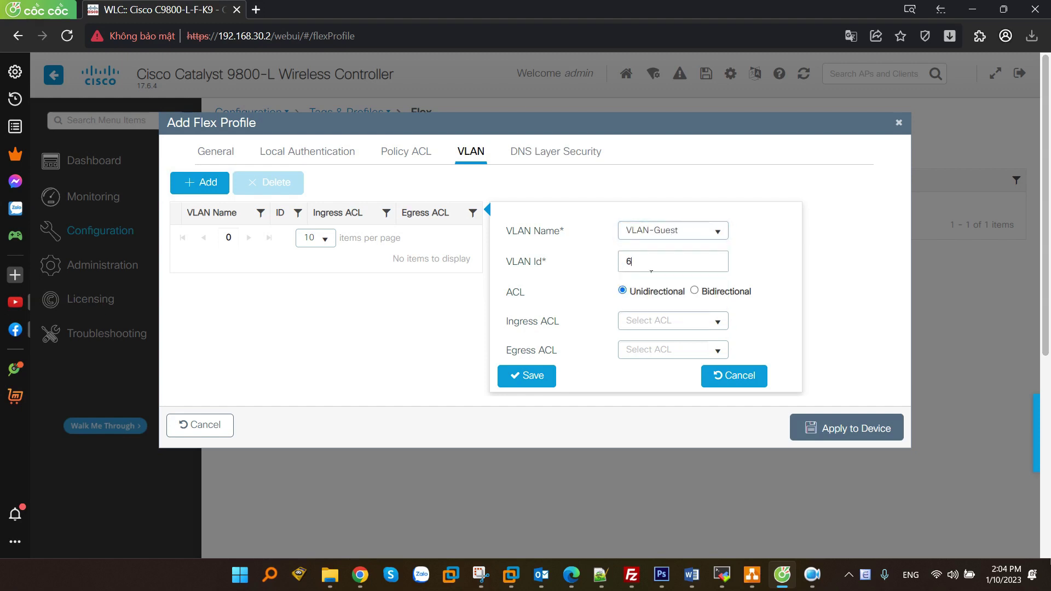
left_click(553, 374)
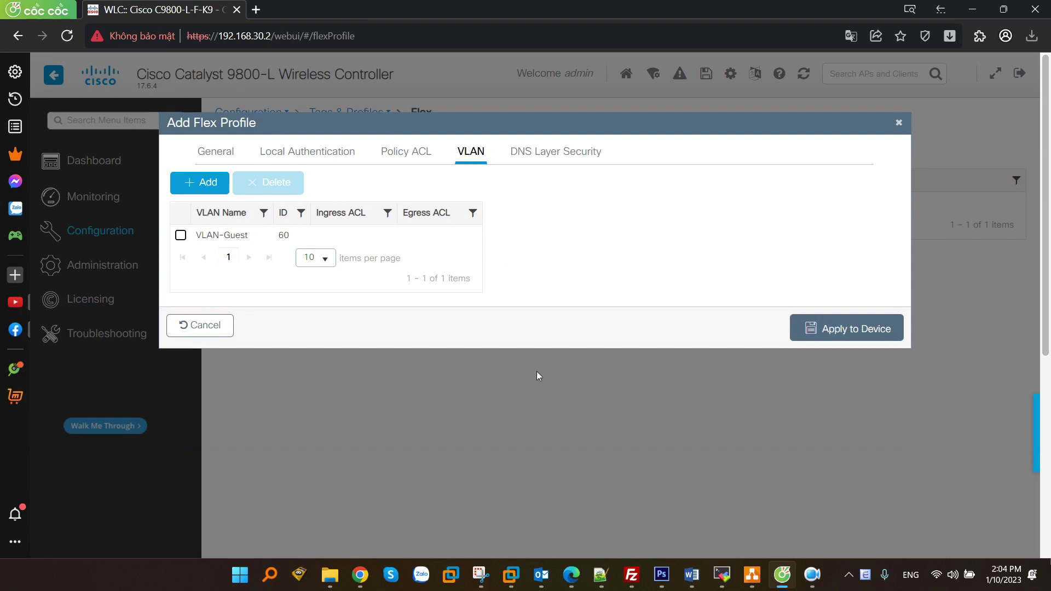
Add VLAN-Meeting with VLAN ID 50 to the flex profile and save the entry.
left_click(204, 183)
left_click(717, 231)
left_click(678, 302)
double_click(657, 264)
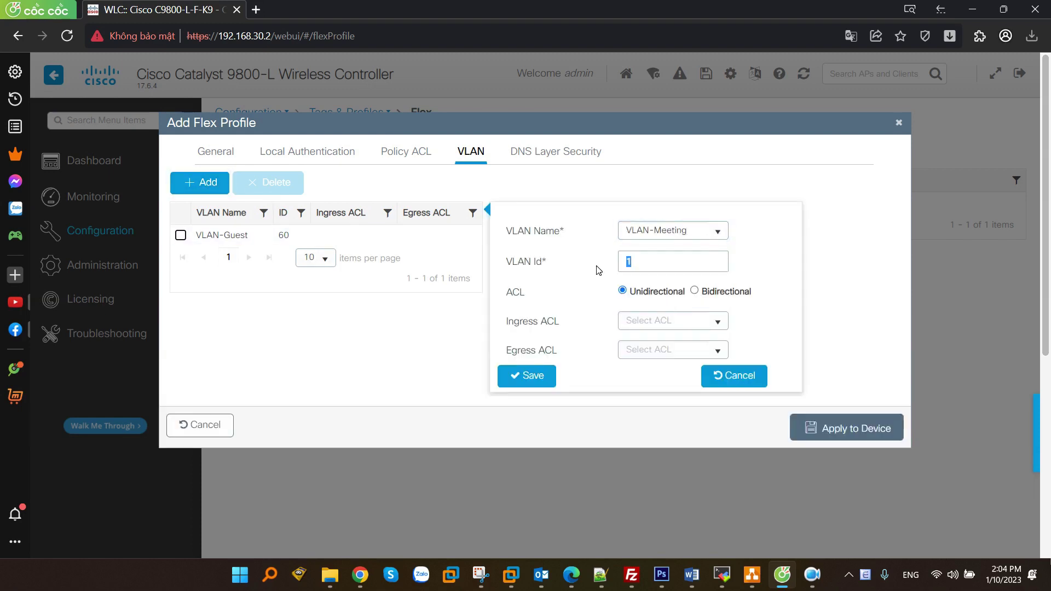
left_click(552, 373)
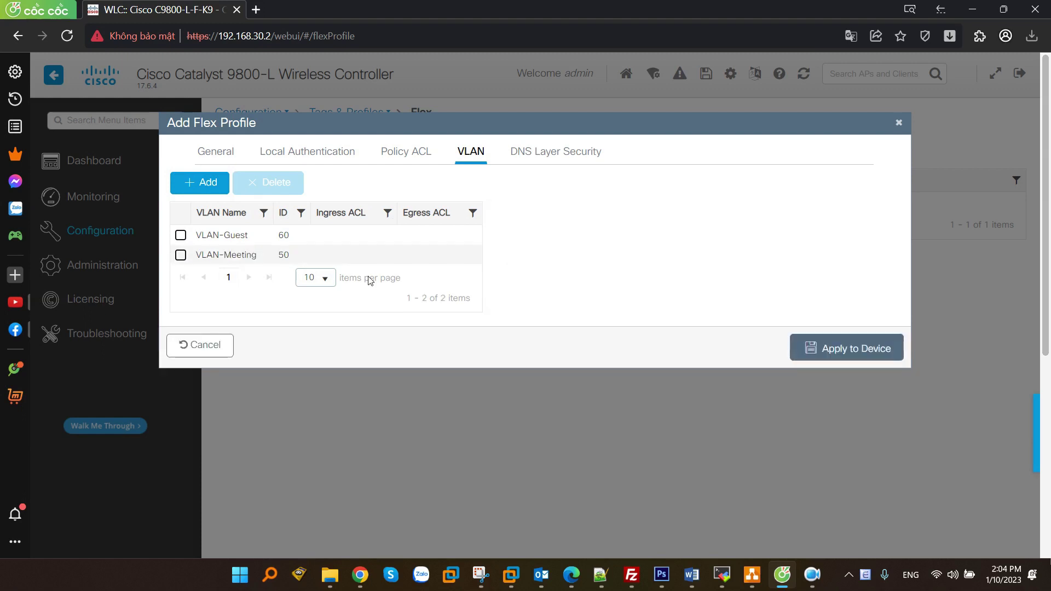
Add VLAN-Noi-Bo with VLAN ID 40 to the flex profile and save the entry.
left_click(228, 189)
left_click(717, 232)
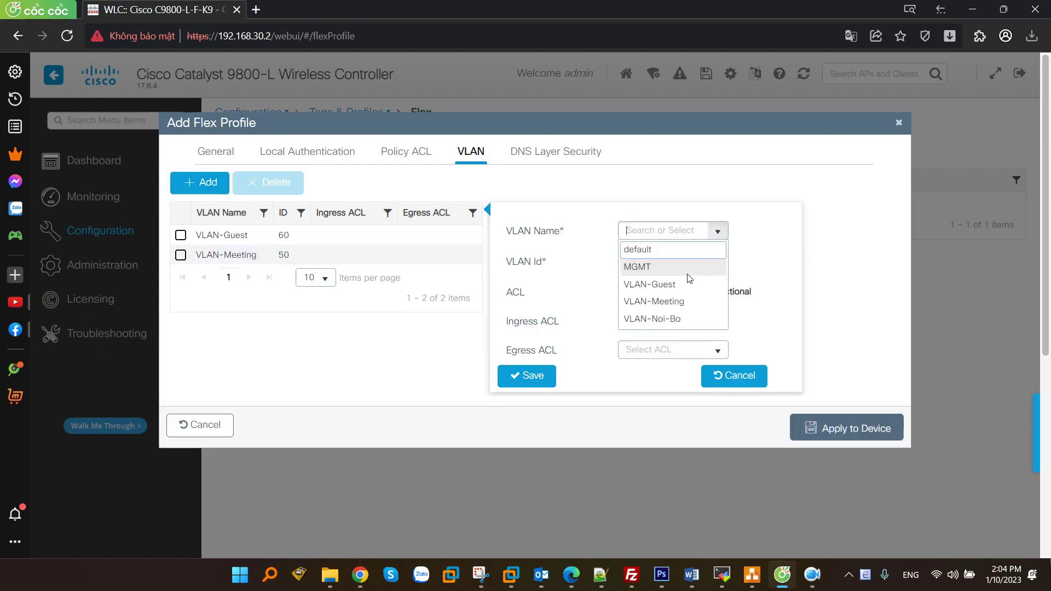
left_click(672, 314)
key("Tab")
type("40")
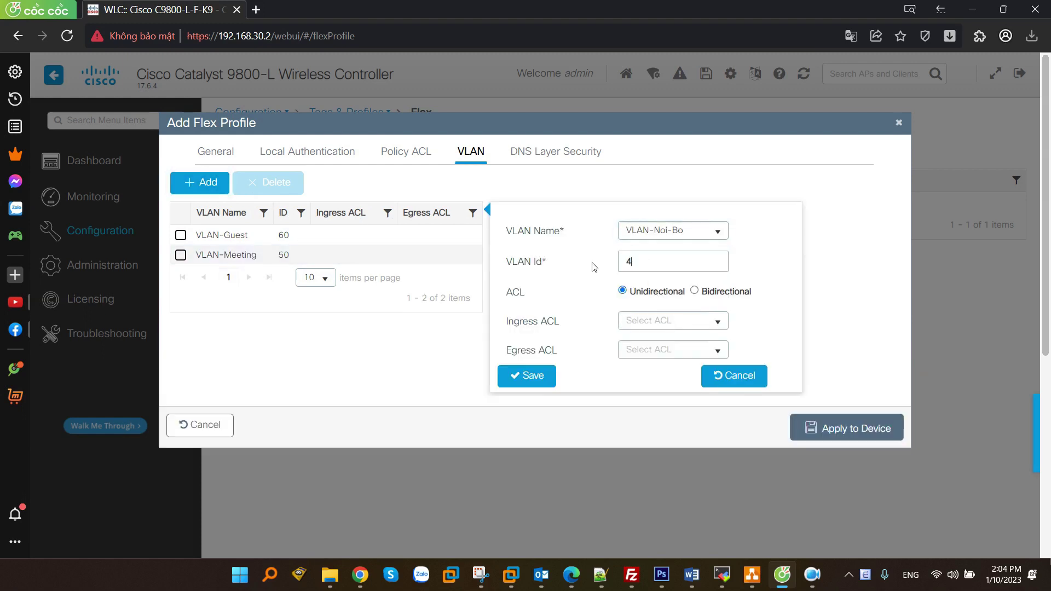
left_click(554, 377)
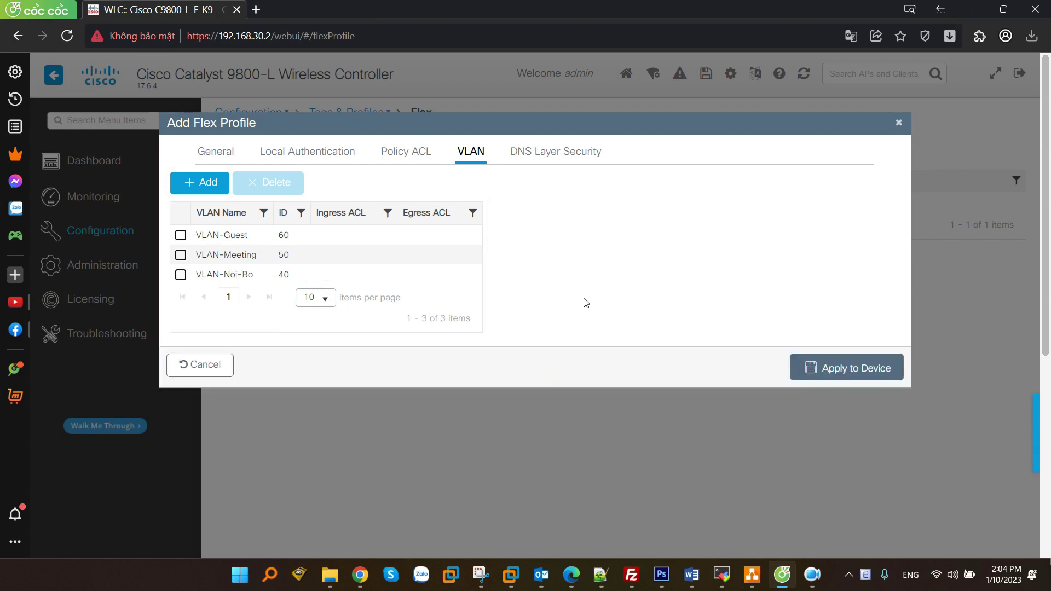
Review the flex profile's VLAN entries and apply the FlexPolicy profile to the device.
left_click_drag(356, 284, 207, 236)
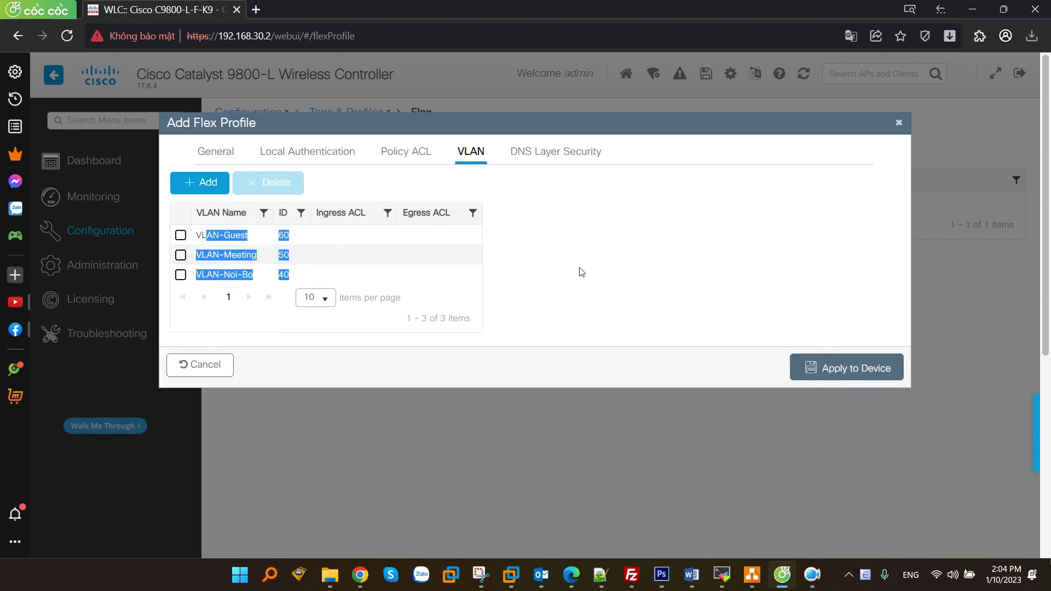
left_click(553, 287)
left_click(847, 368)
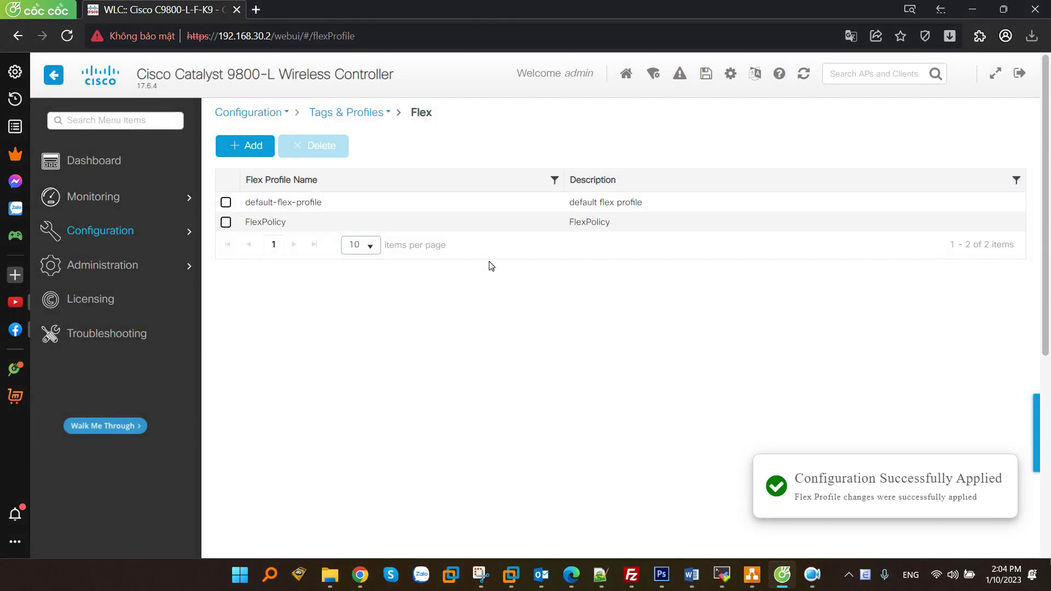
Start a new site tag named SiteTag-Flex and copy the name into its description.
mouse_move(129, 230)
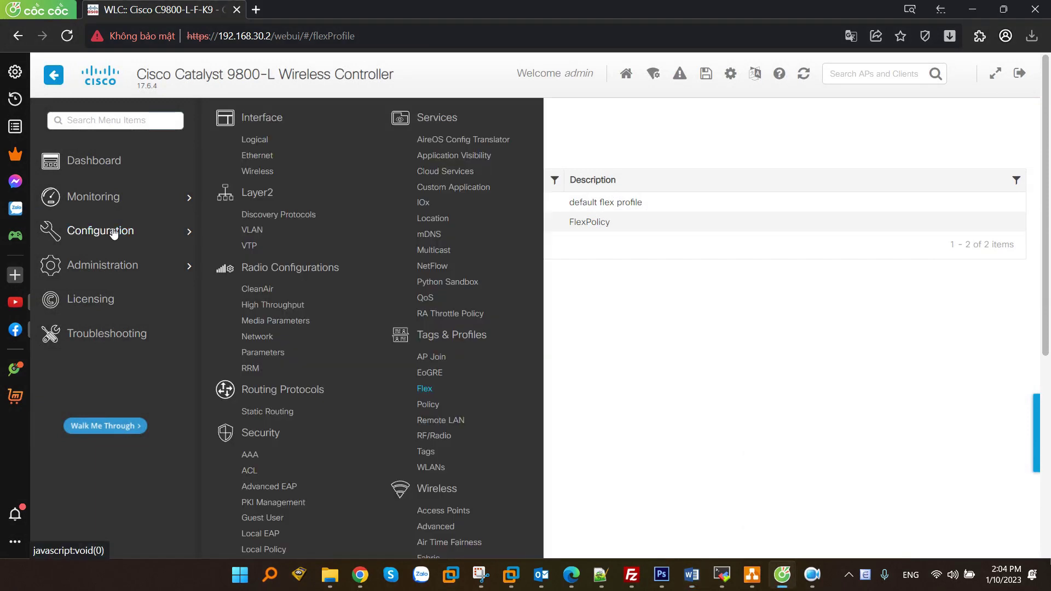
left_click(433, 453)
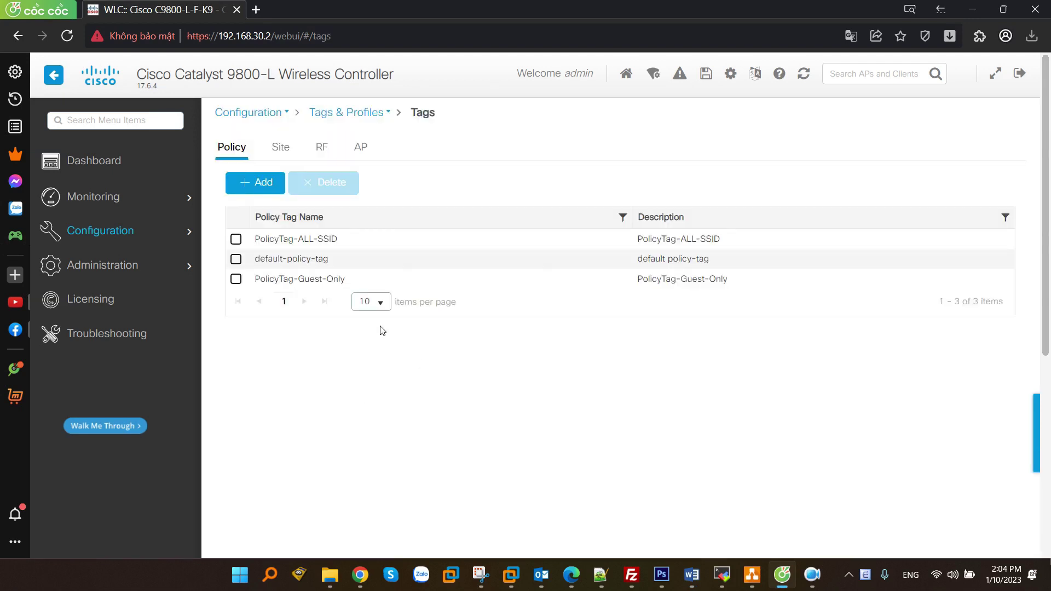
left_click(283, 148)
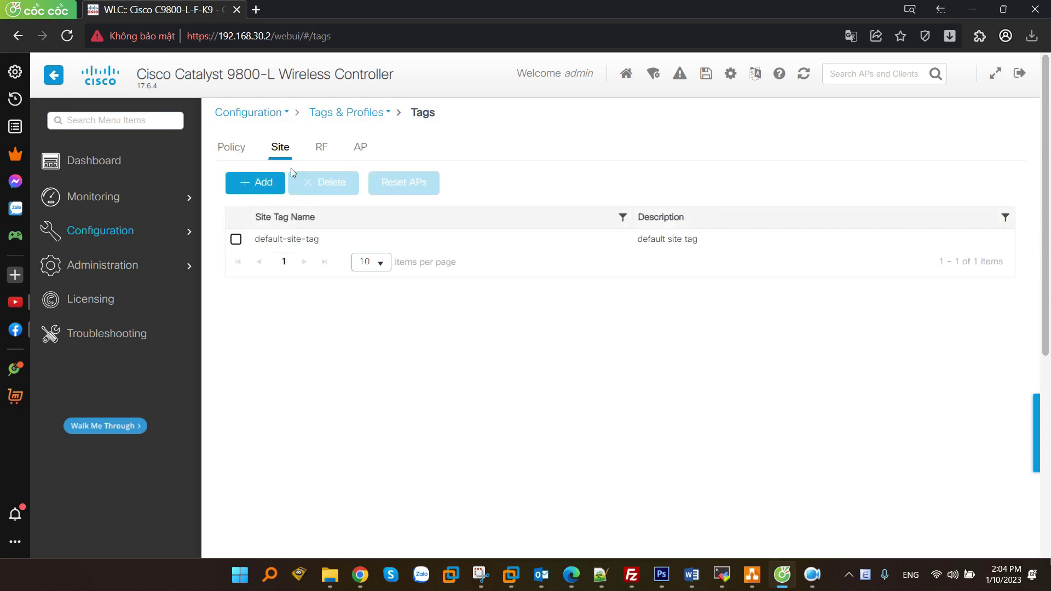
left_click(261, 183)
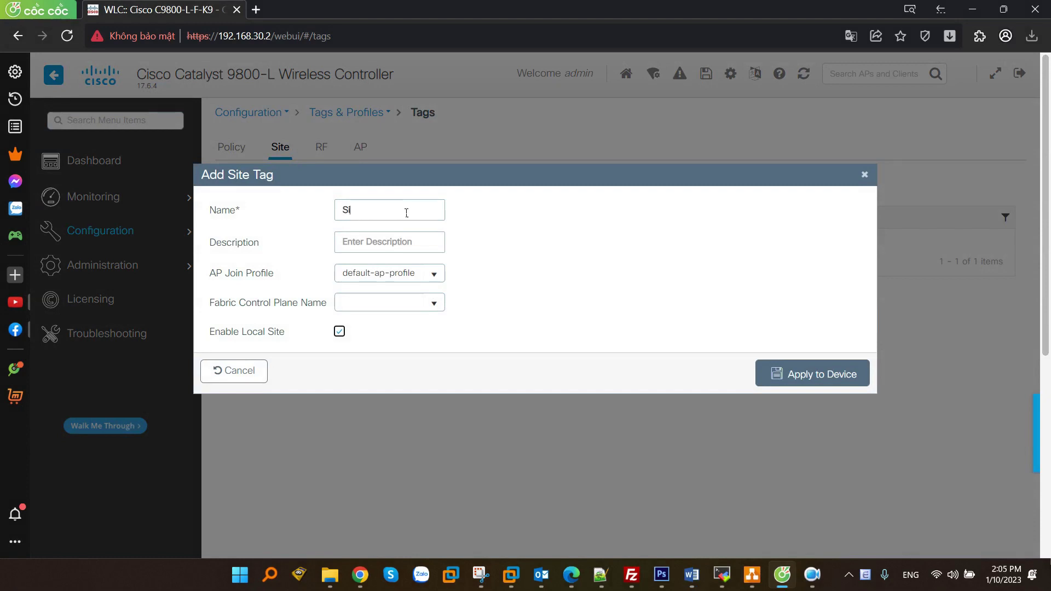
type("SiteTag")
left_click_drag(409, 213, 341, 211)
key("ctrl+c")
left_click(357, 247)
key("ctrl+v")
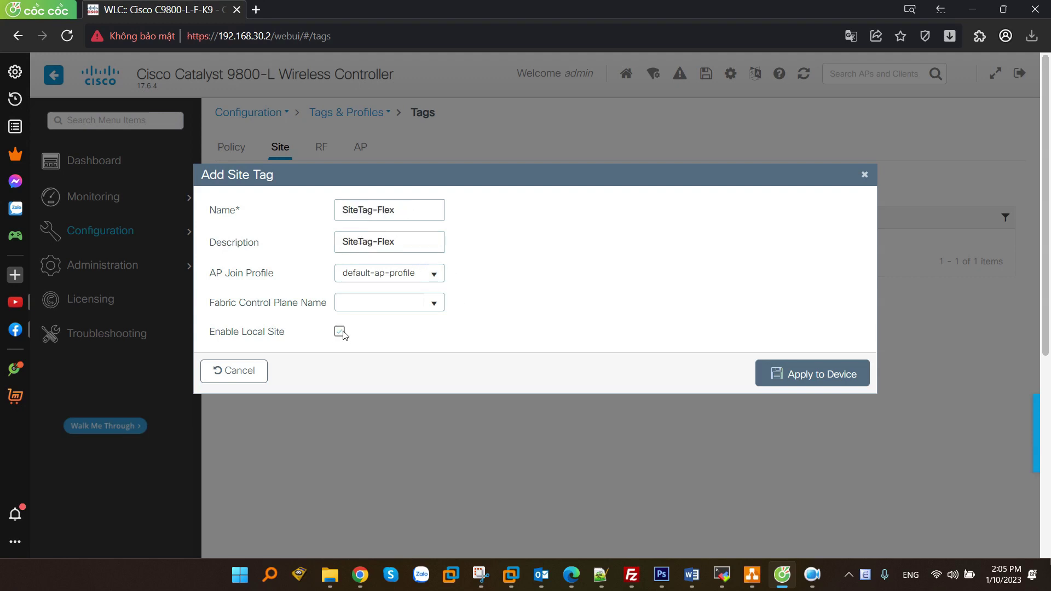
left_click_drag(220, 332, 365, 342)
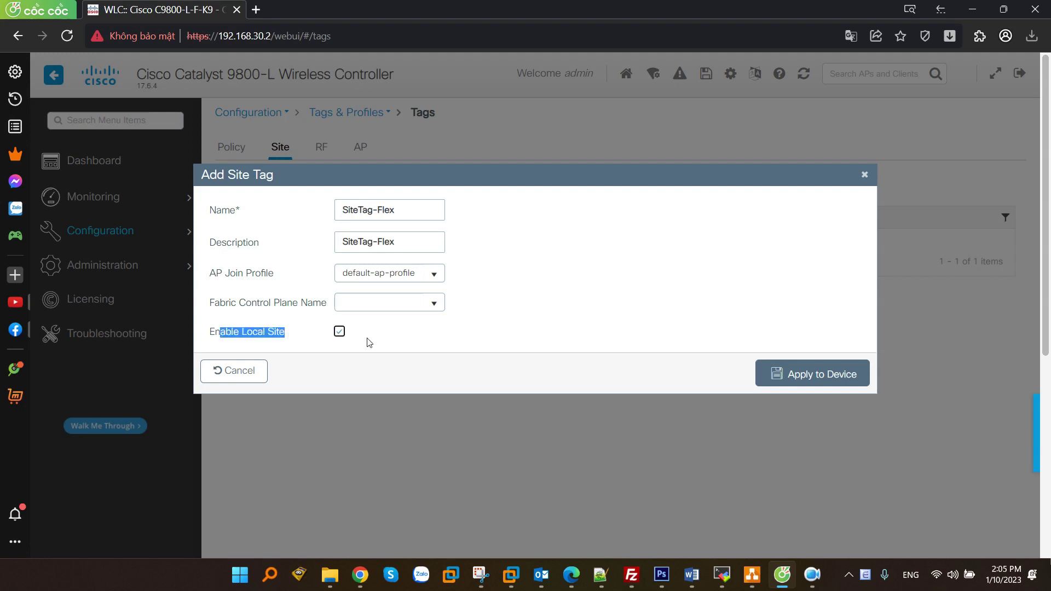
Disable the local site option for SiteTag-Flex, assign the FlexPolicy flex profile and apply the tag to the device.
left_click(340, 332)
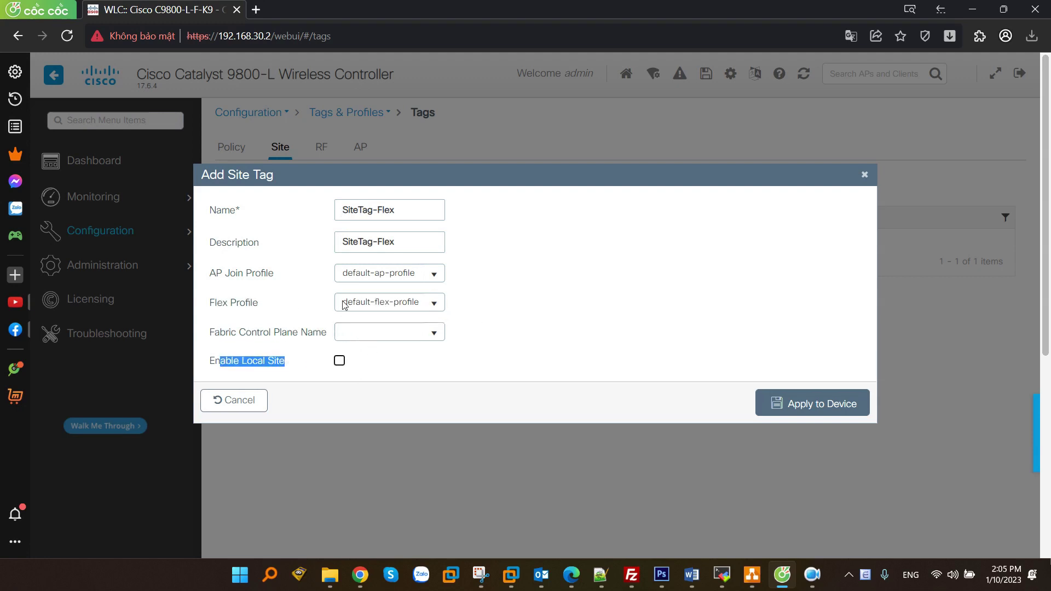
left_click(435, 304)
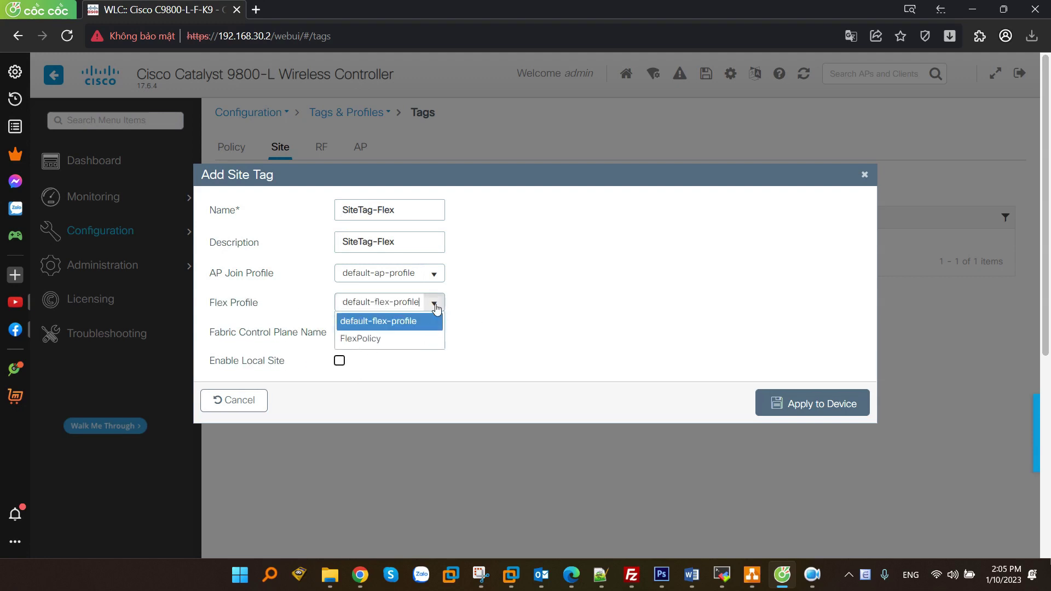
left_click(361, 340)
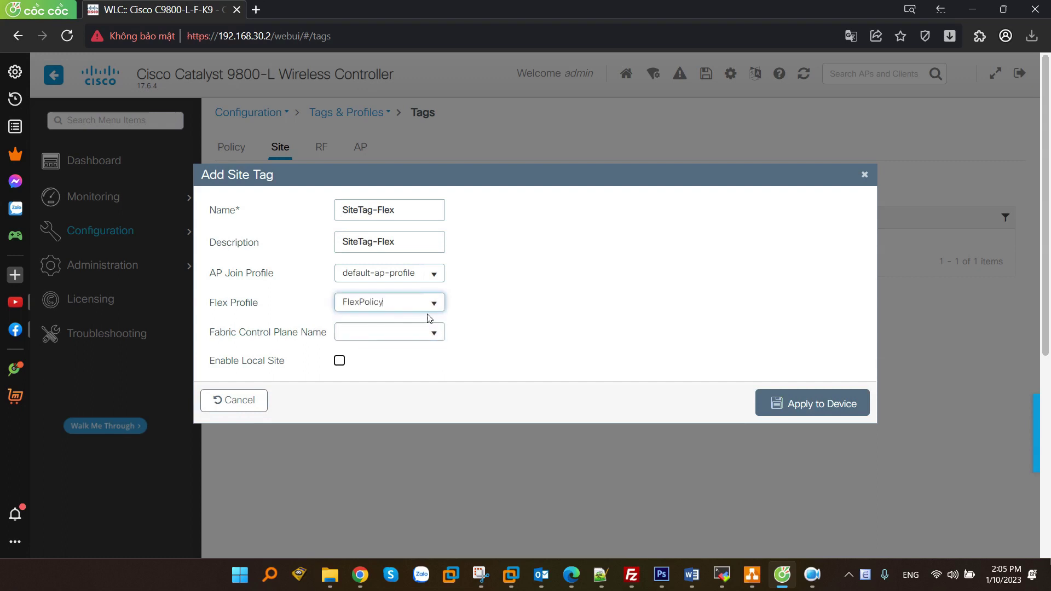
left_click(794, 404)
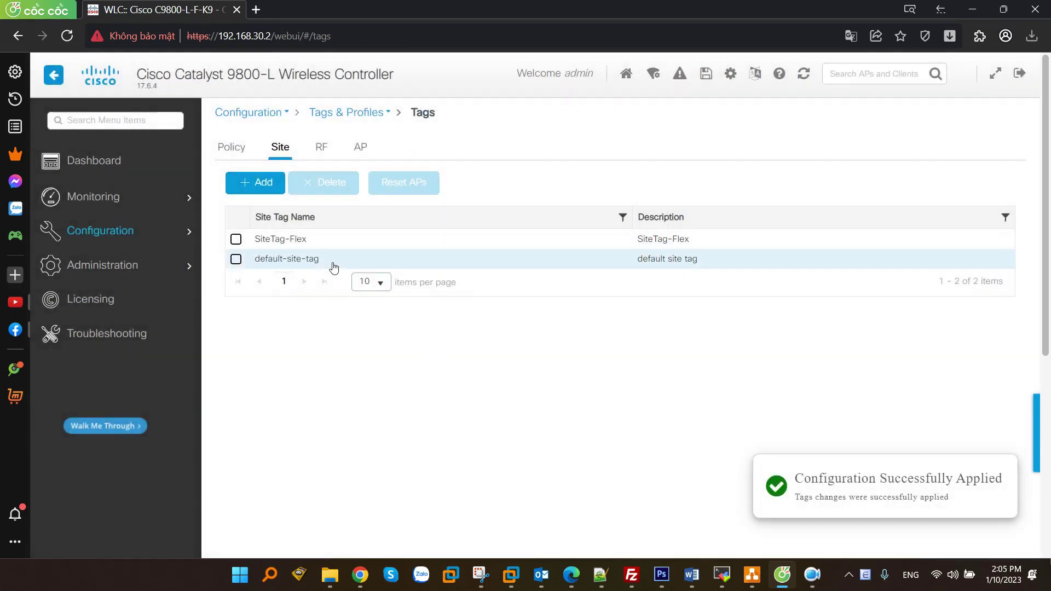
Reopen the SiteTag-Flex site tag to check its saved settings, then close it without changes.
left_click_drag(336, 246, 263, 247)
left_click(263, 247)
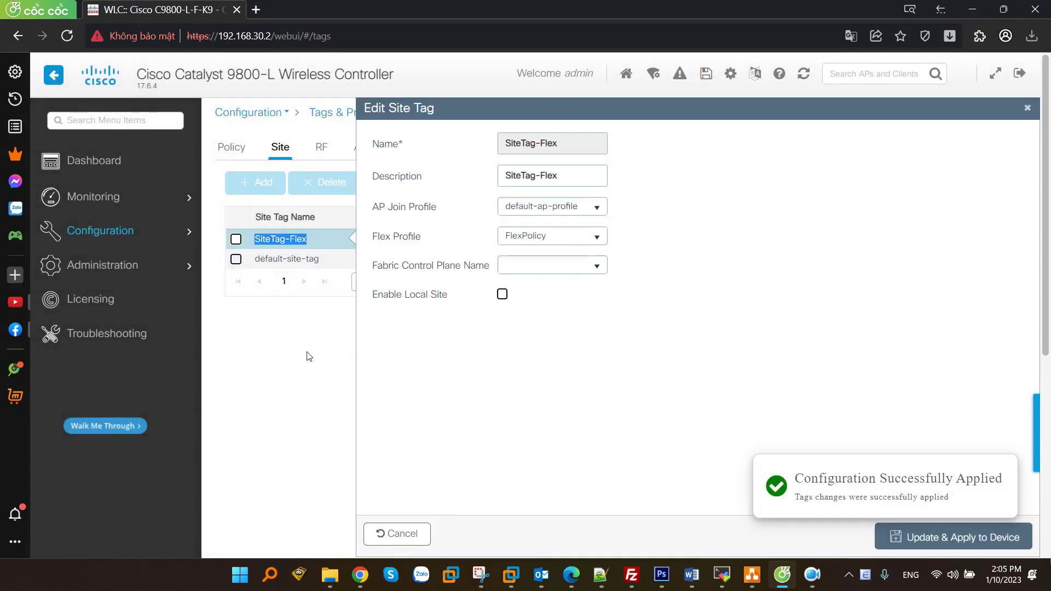
left_click(394, 541)
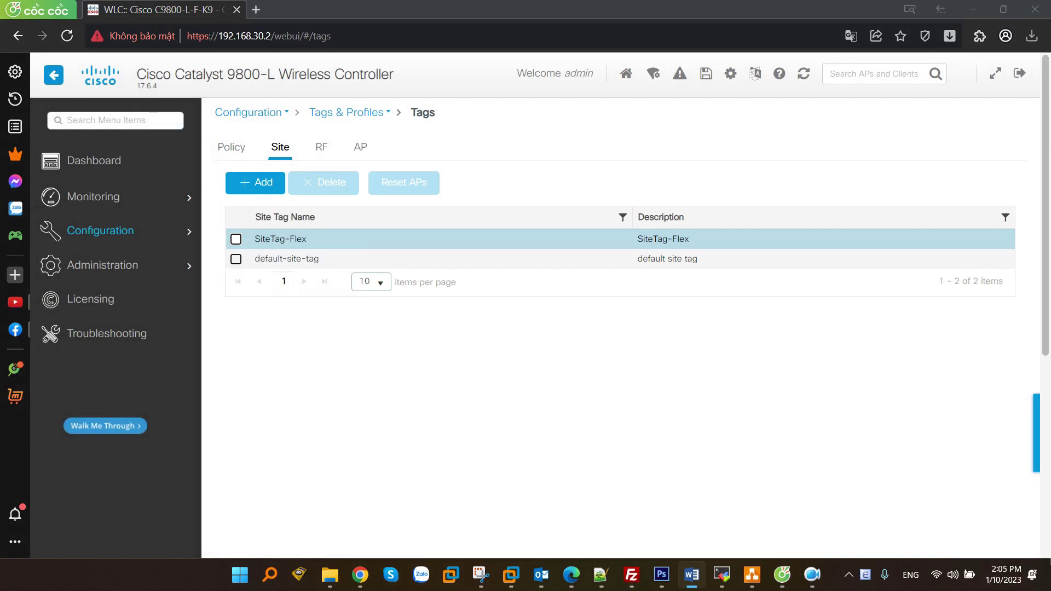
Open the C9115AXI-S access point's configuration from the wireless access point list.
mouse_move(100, 231)
scroll(468, 346, "down", 3)
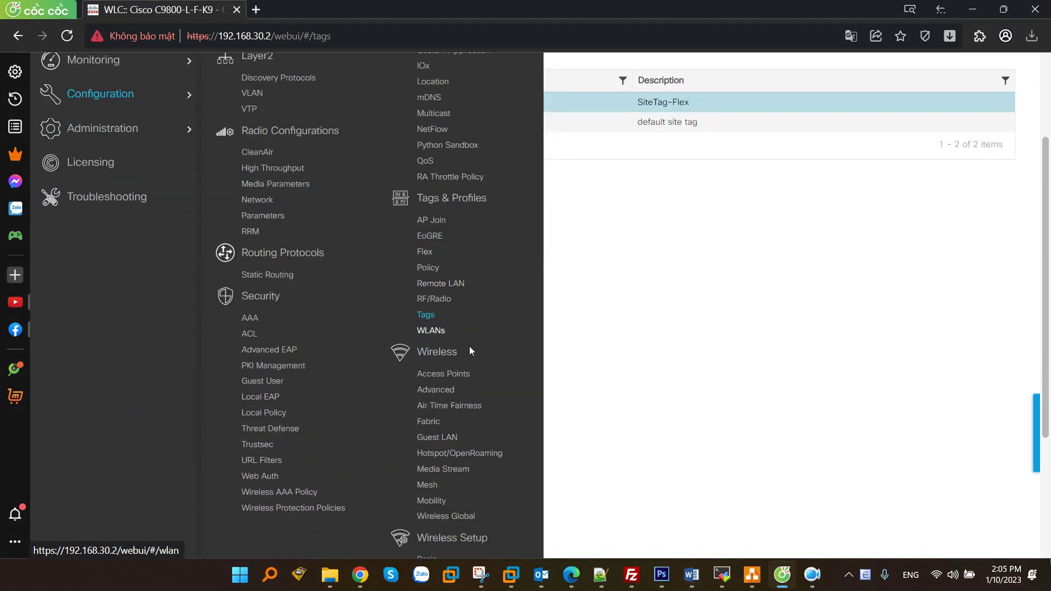
left_click(426, 377)
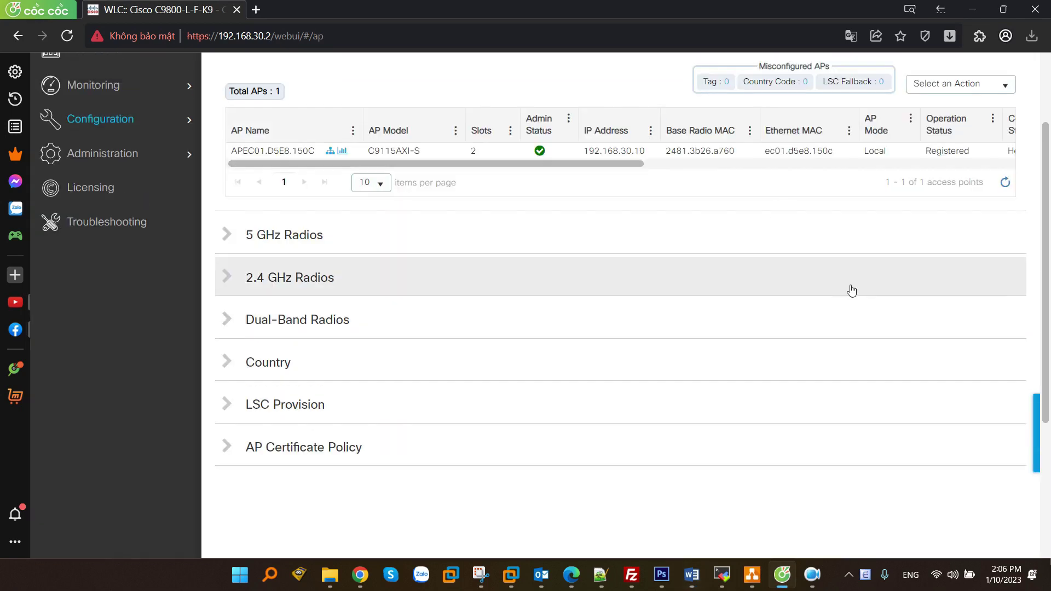
scroll(854, 284, "up", 3)
double_click(863, 265)
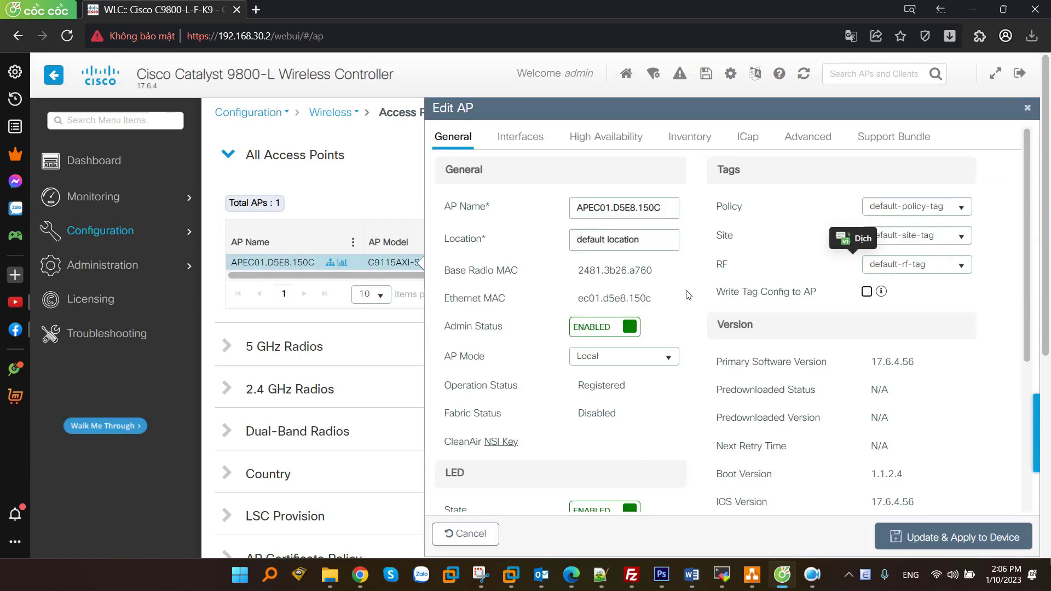
Check the available AP modes and the Tags section in the access point's general settings.
left_click(609, 359)
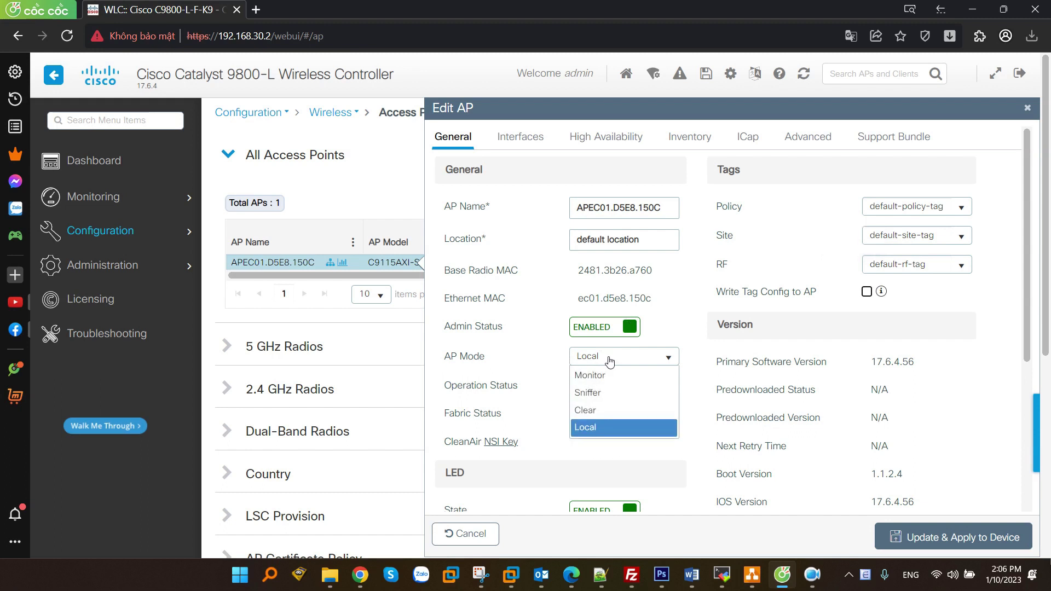
left_click(585, 352)
left_click_drag(722, 170, 765, 170)
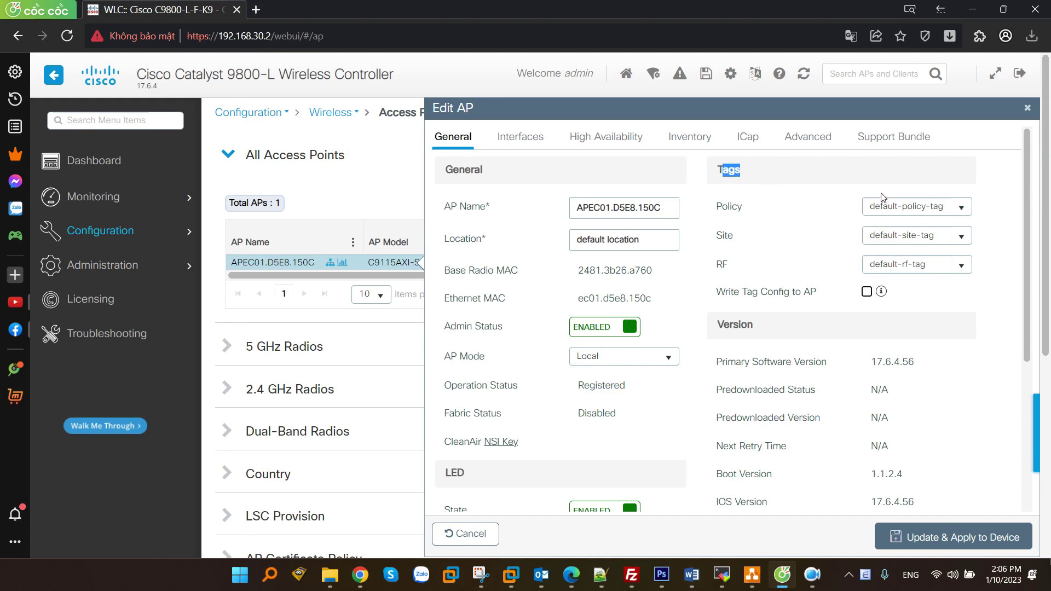
Assign policy tag PolicyTag-ALL-SSID and site tag SiteTag-Flex to the access point and apply the changes to the device.
left_click(964, 210)
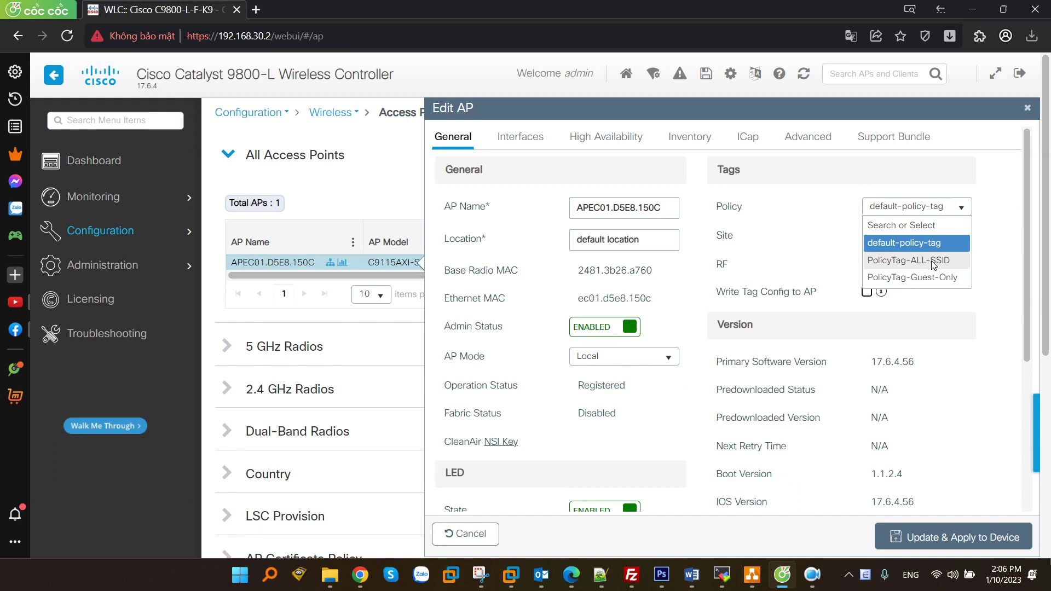
left_click(930, 262)
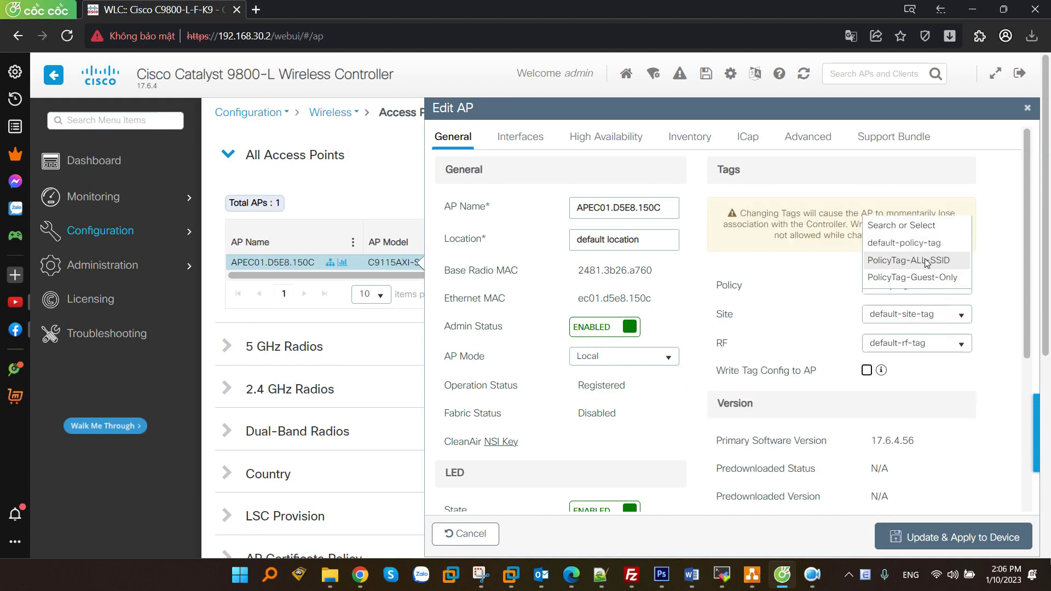
left_click(957, 323)
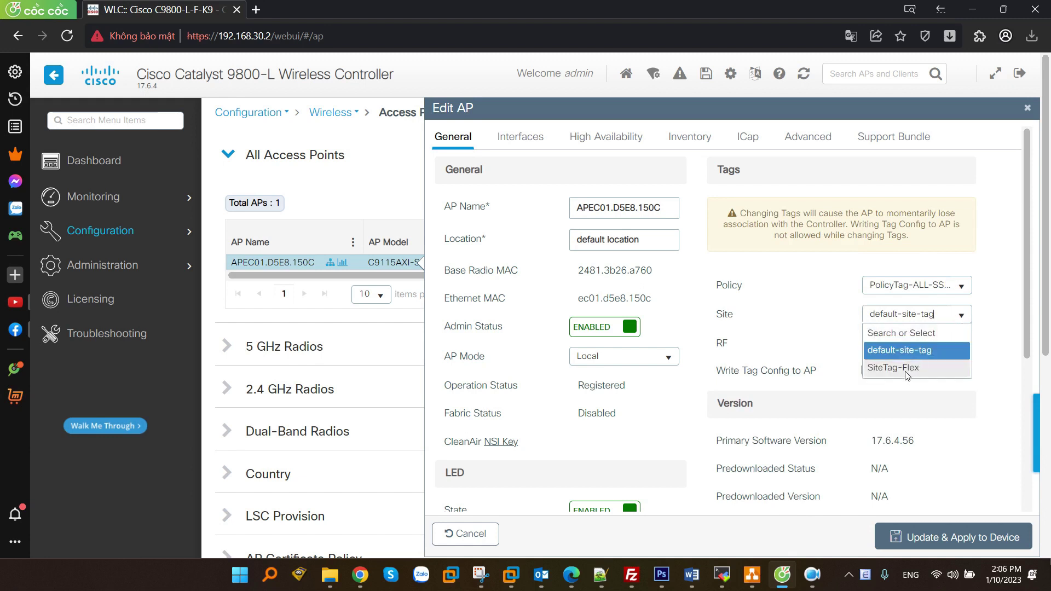
left_click(906, 370)
scroll(976, 328, "down", 2)
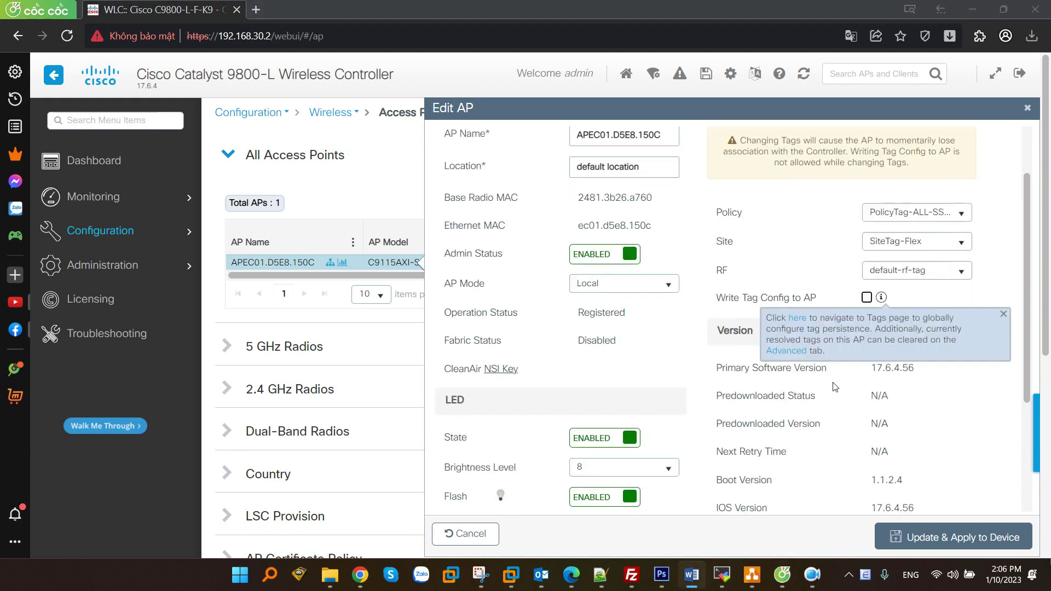
scroll(835, 387, "down", 1)
left_click(945, 539)
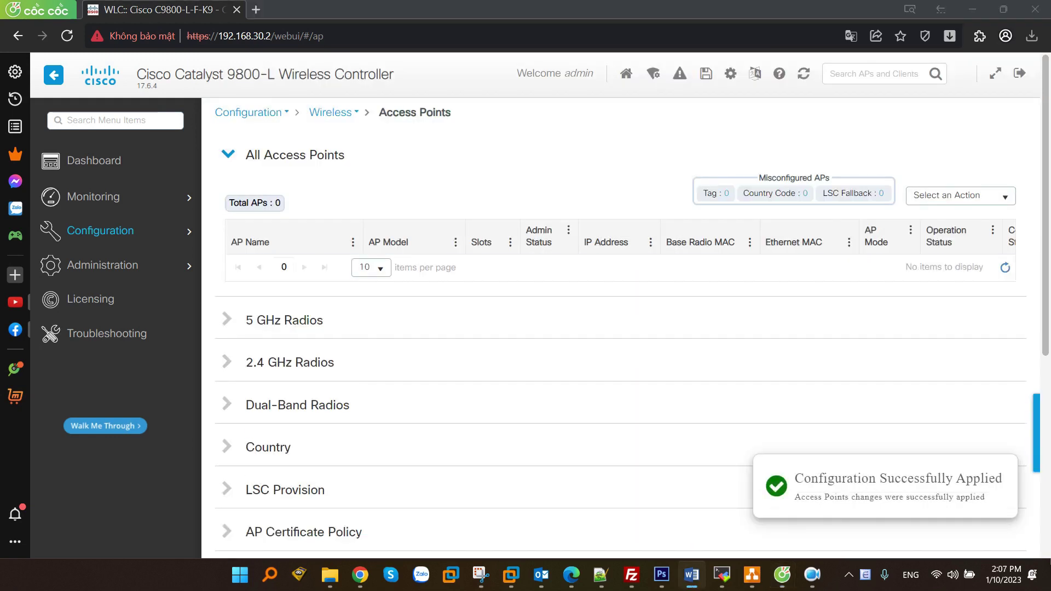
Refresh the access point list until the access point rejoins, and check its AP mode and assigned tags.
left_click(807, 77)
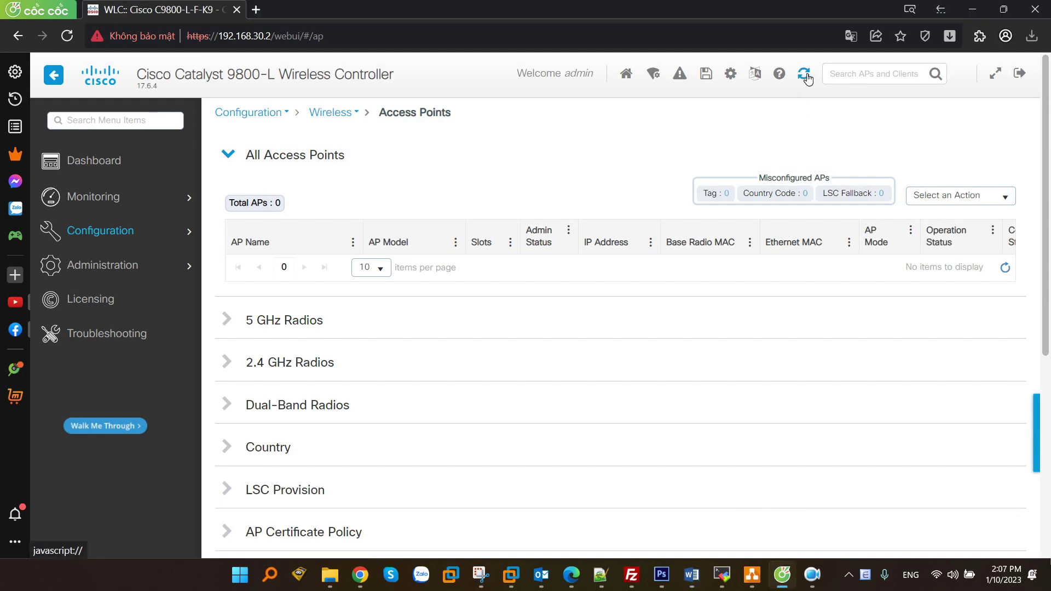
left_click(807, 77)
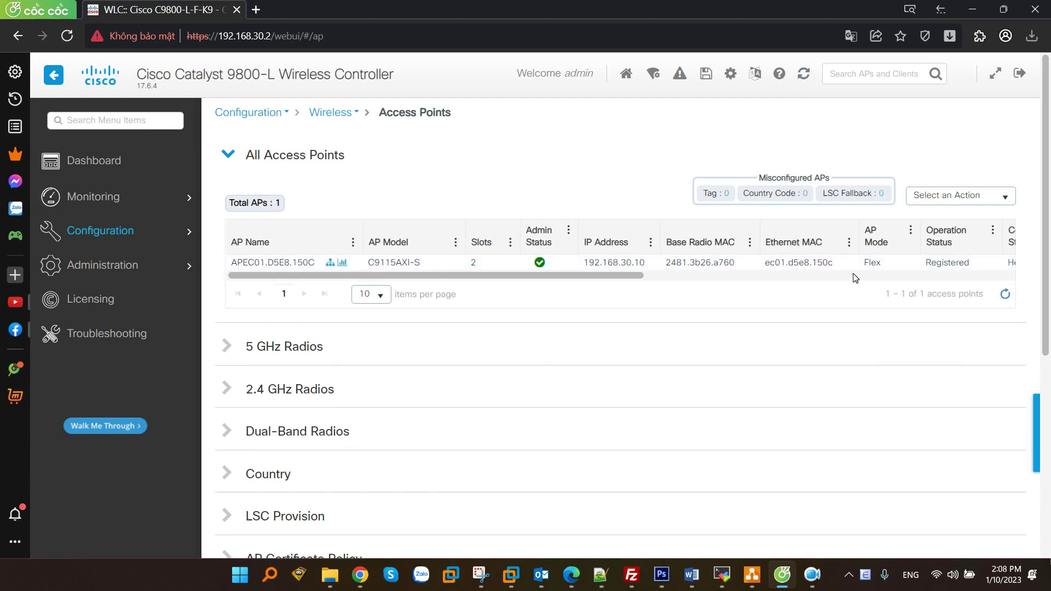
left_click_drag(862, 265, 896, 265)
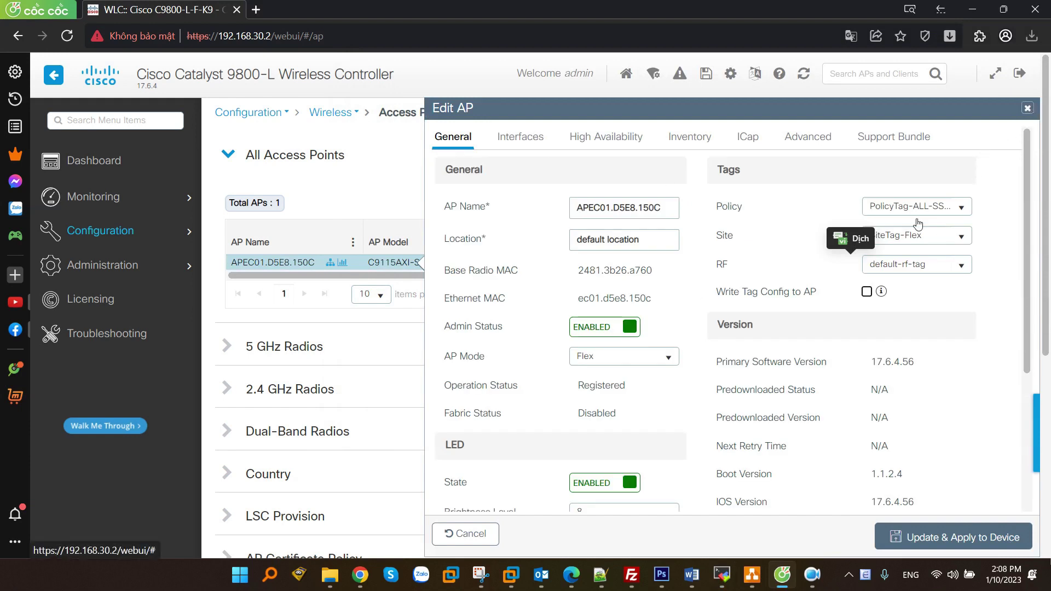
left_click(1027, 108)
Check the computer's available Wi-Fi networks for the Meeting, Noi-Bo and Guest SSIDs.
left_click(953, 574)
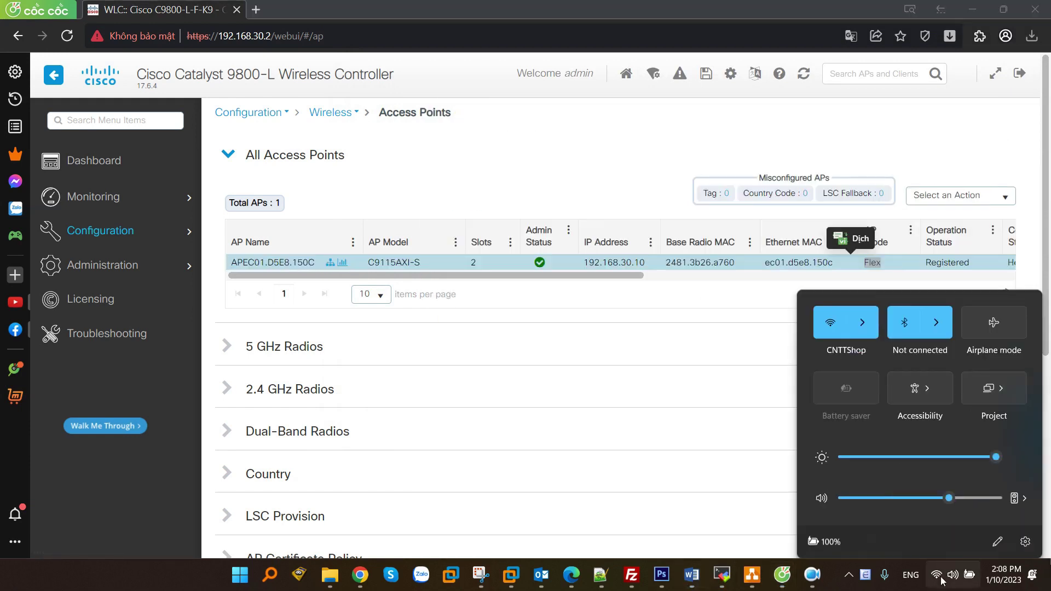
left_click(867, 315)
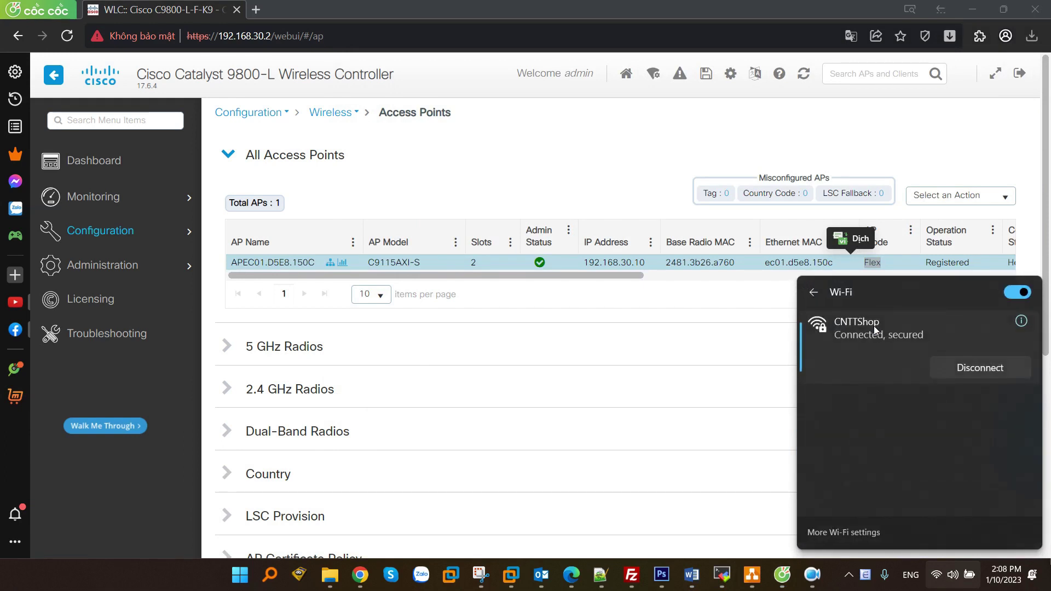
scroll(874, 327, "down", 1)
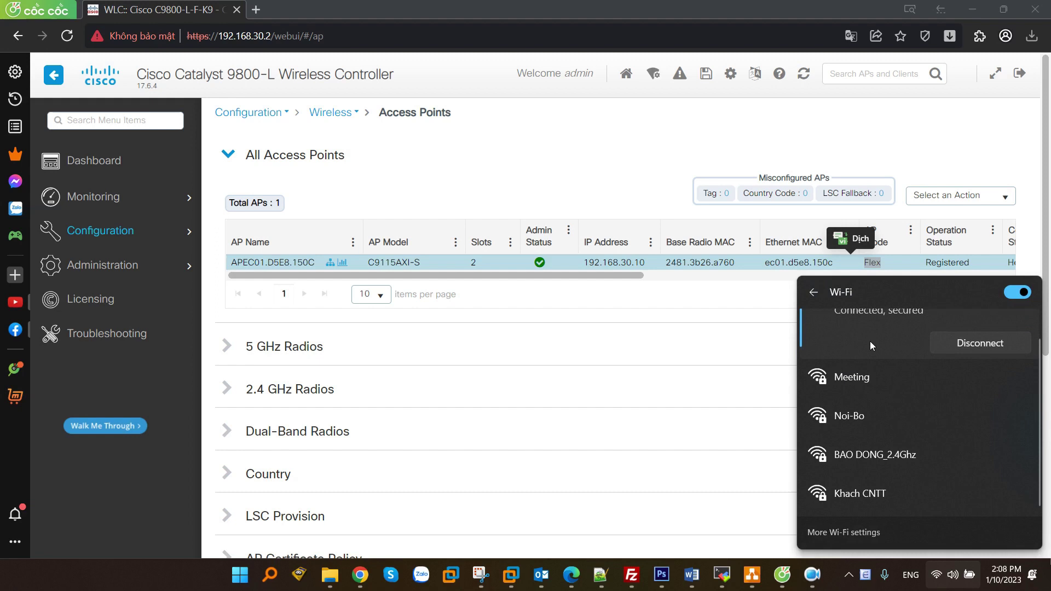
scroll(869, 344, "down", 2)
scroll(876, 357, "up", 1)
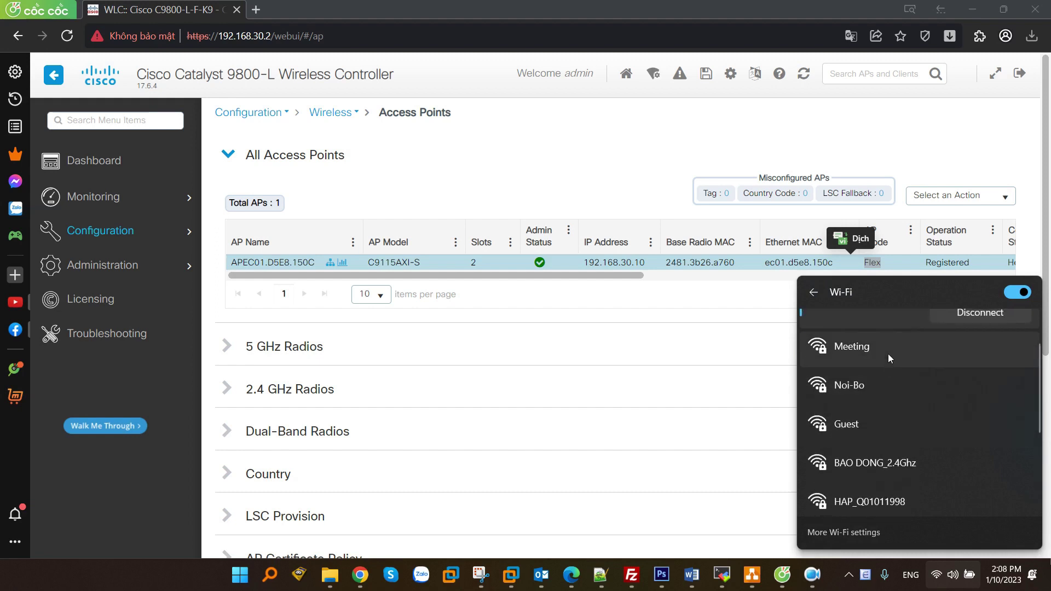
key("Escape")
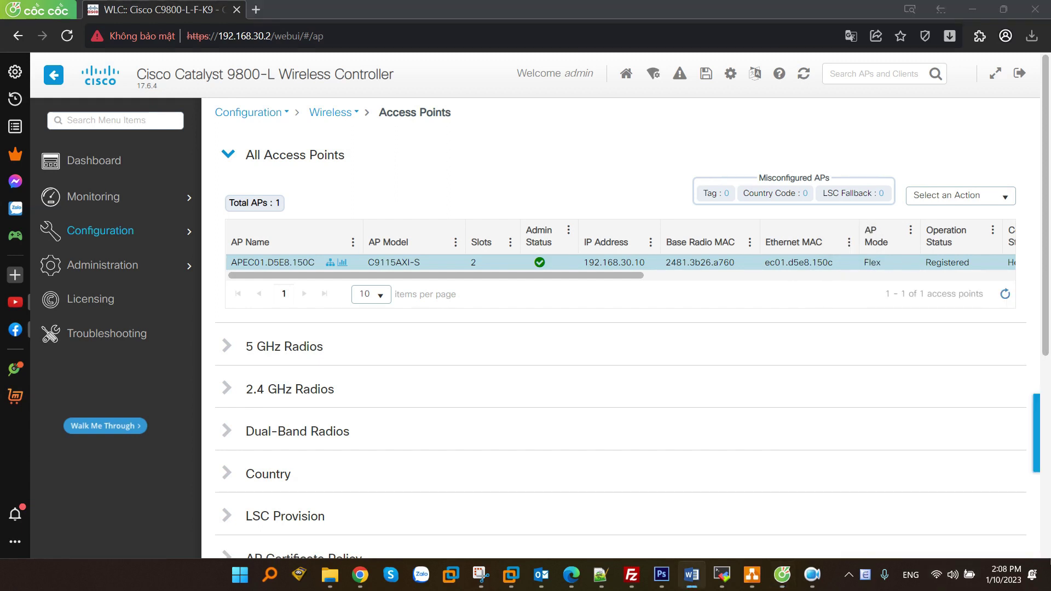
Start the advanced wireless setup workflow and display its Tag APs list.
mouse_move(101, 231)
scroll(525, 298, "down", 5)
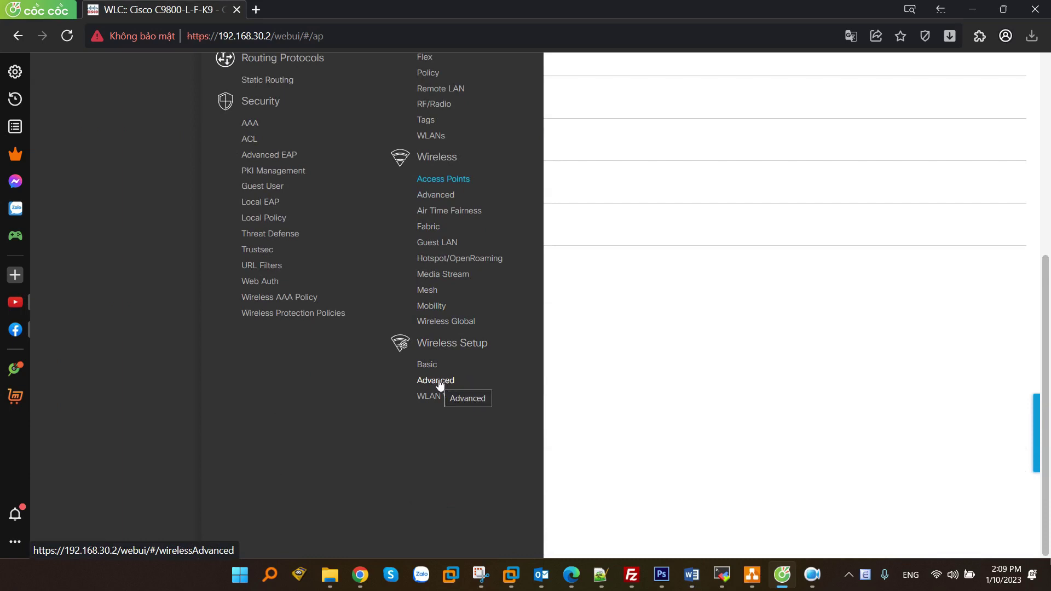
left_click(437, 381)
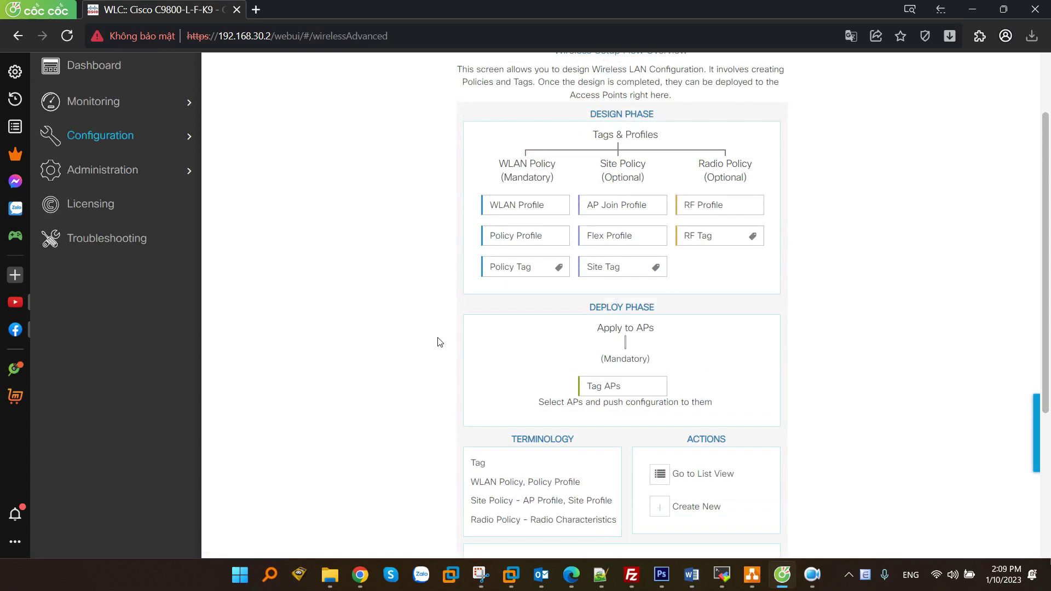
scroll(436, 343, "down", 5)
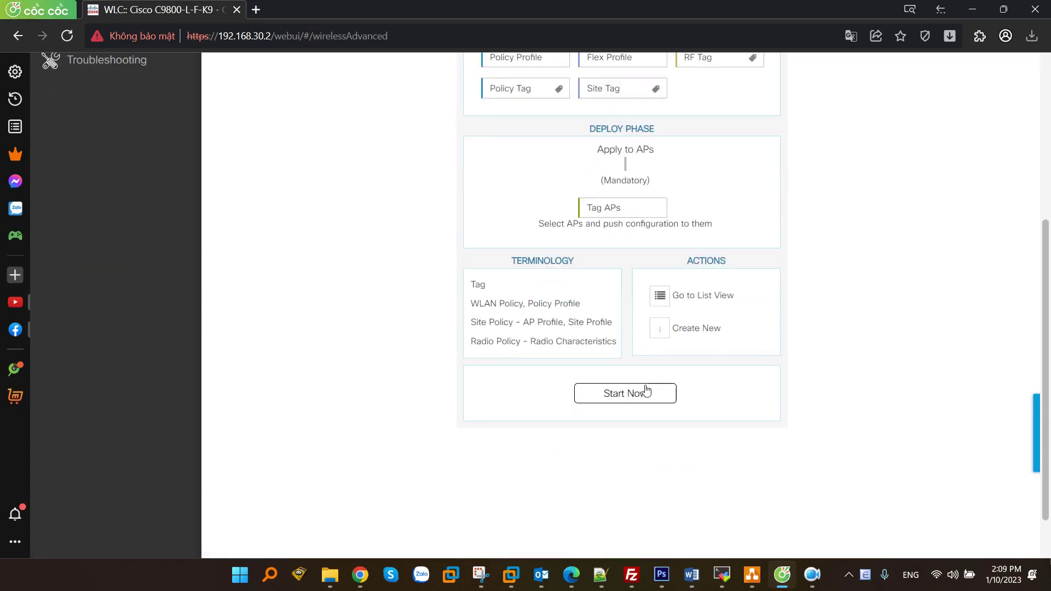
left_click(616, 394)
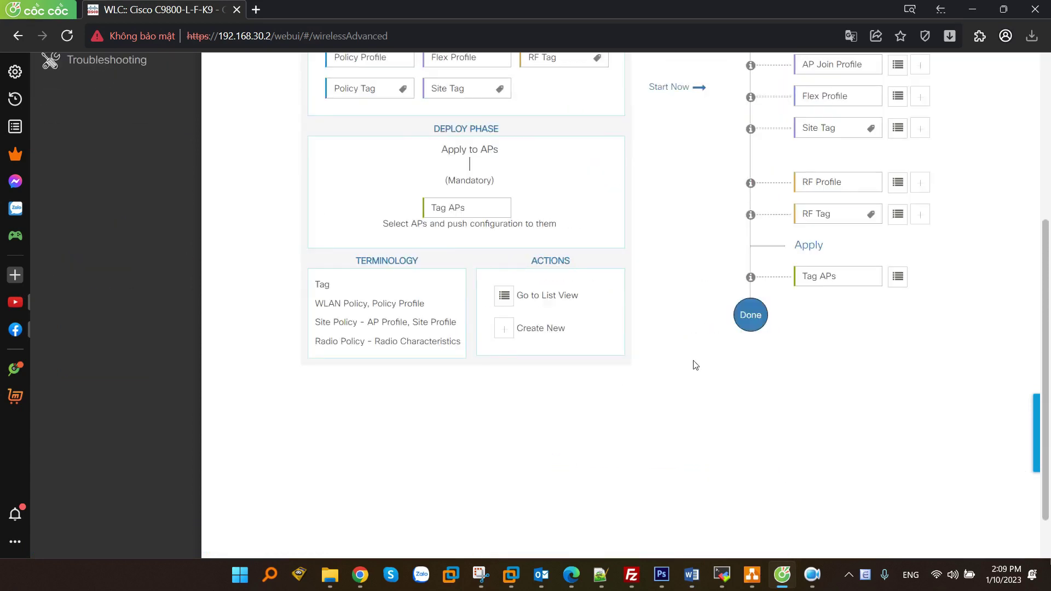
left_click_drag(803, 280, 843, 279)
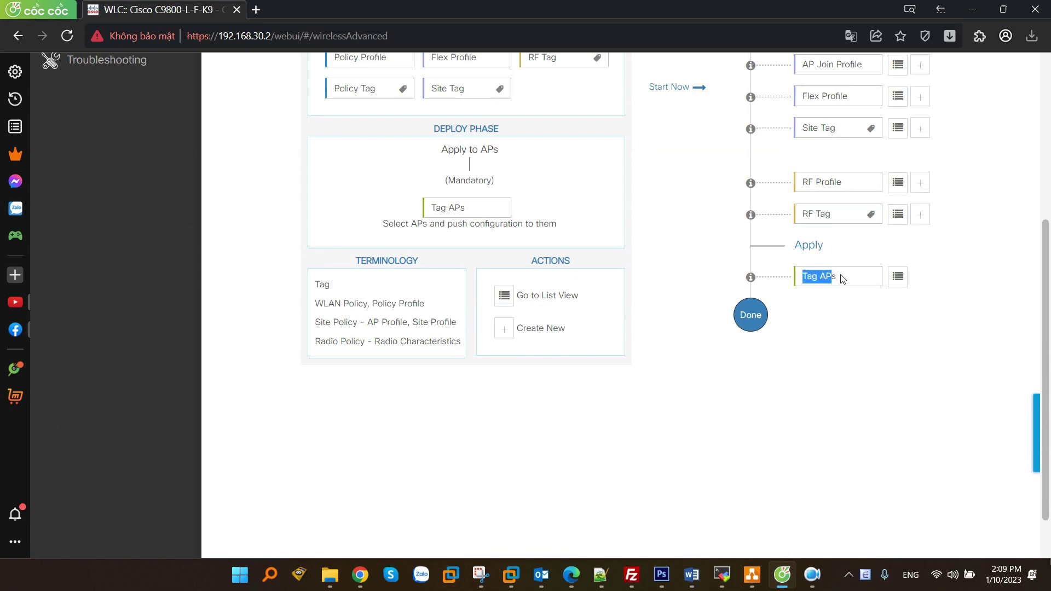
left_click(898, 278)
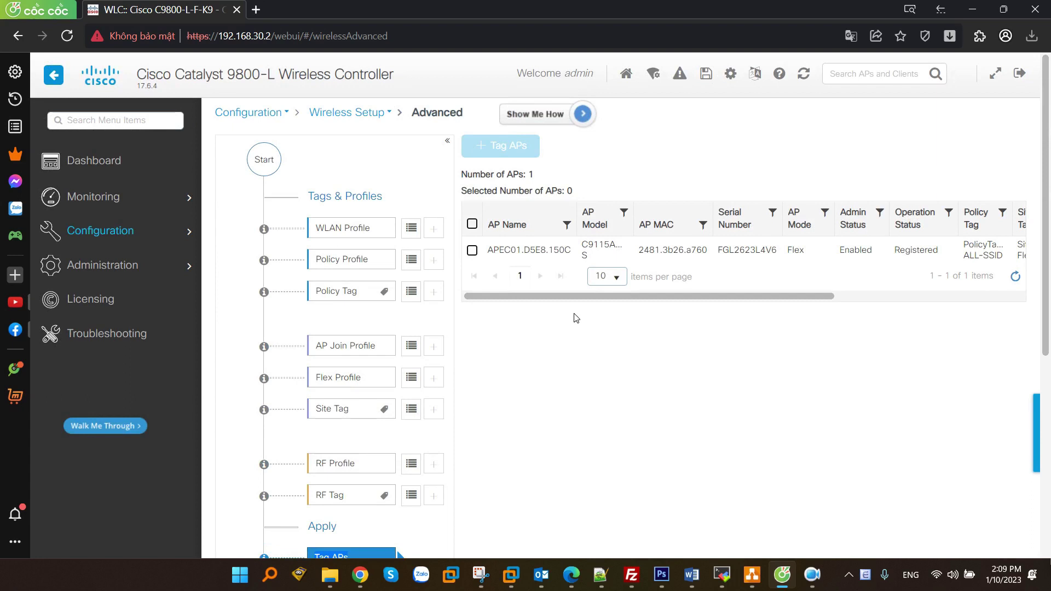
Try selecting the single access point, and examine the filter conditions available for the AP Name column.
left_click(472, 250)
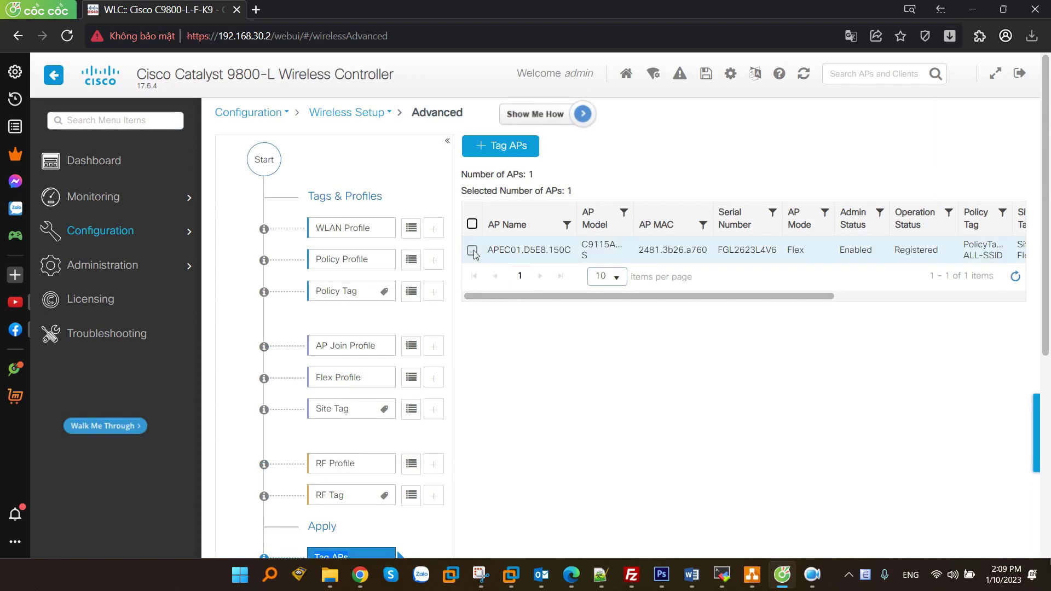
left_click(472, 250)
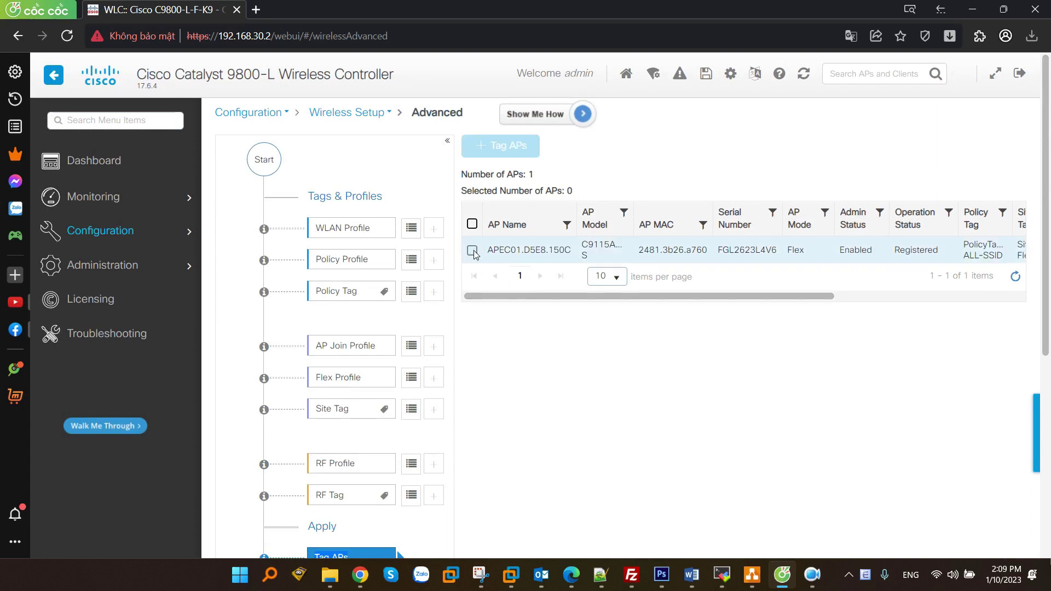
left_click(566, 225)
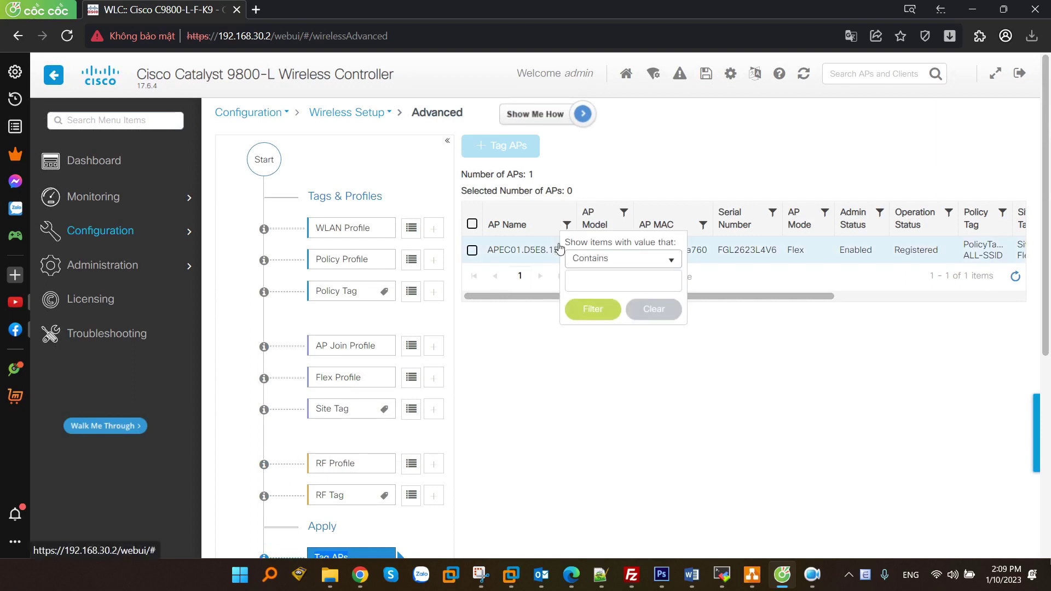
left_click(624, 265)
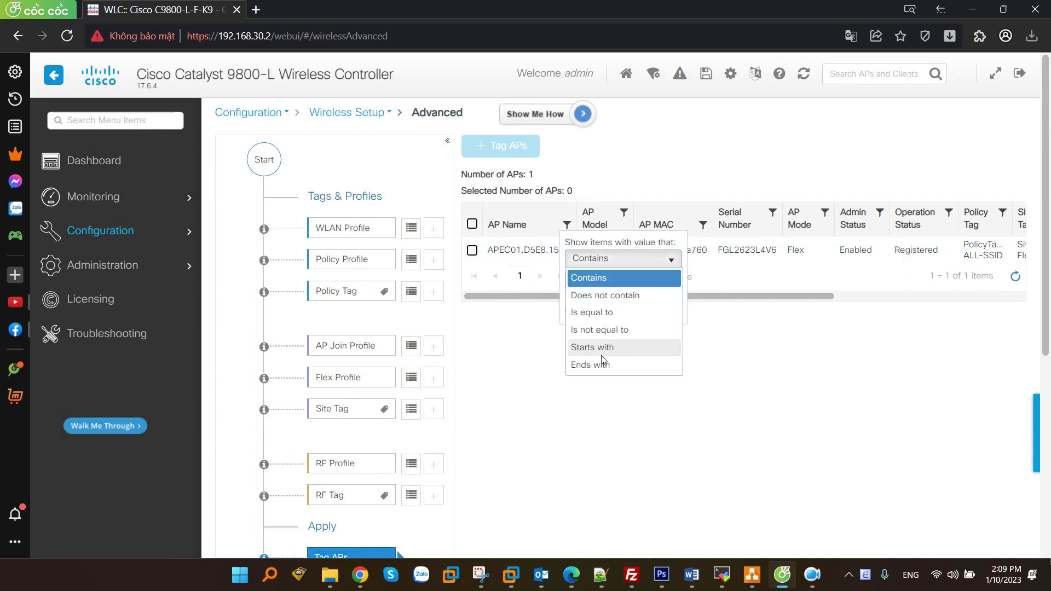
left_click(630, 260)
left_click(603, 283)
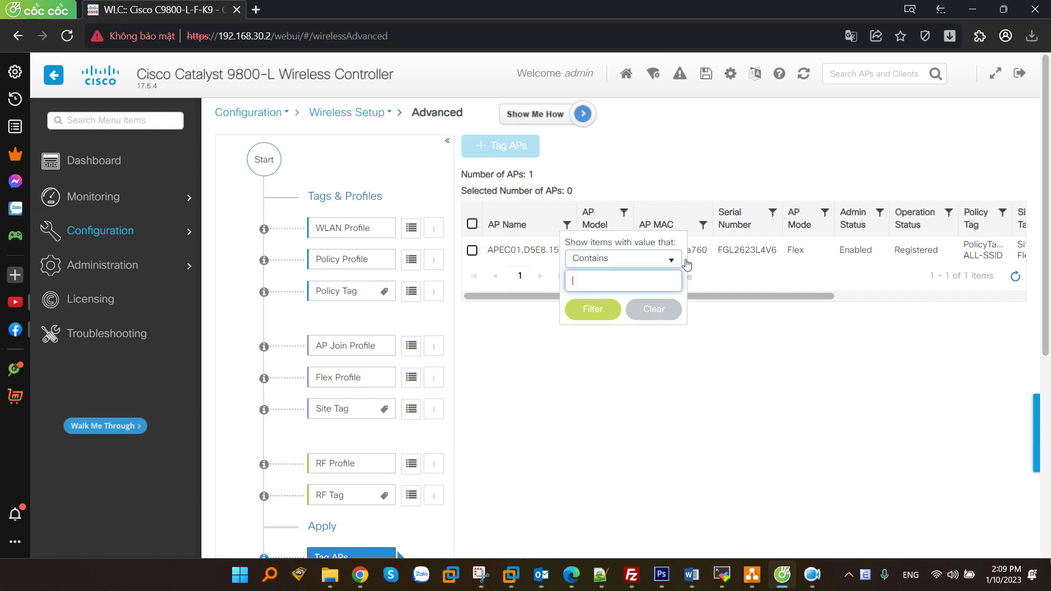
left_click(645, 343)
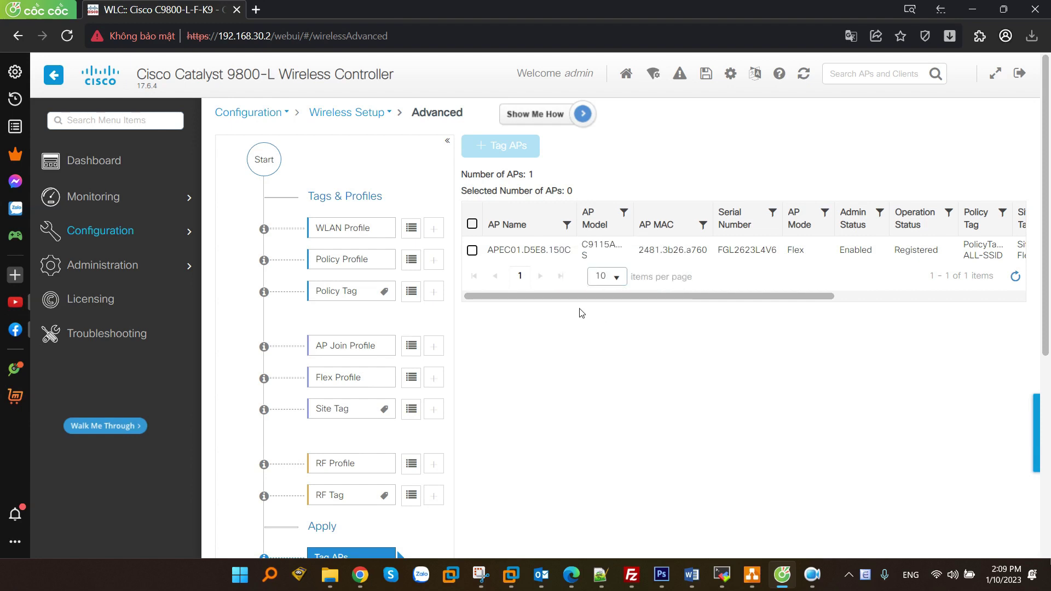
Select all access points in the Tag APs list.
left_click(472, 225)
left_click(471, 226)
left_click(471, 225)
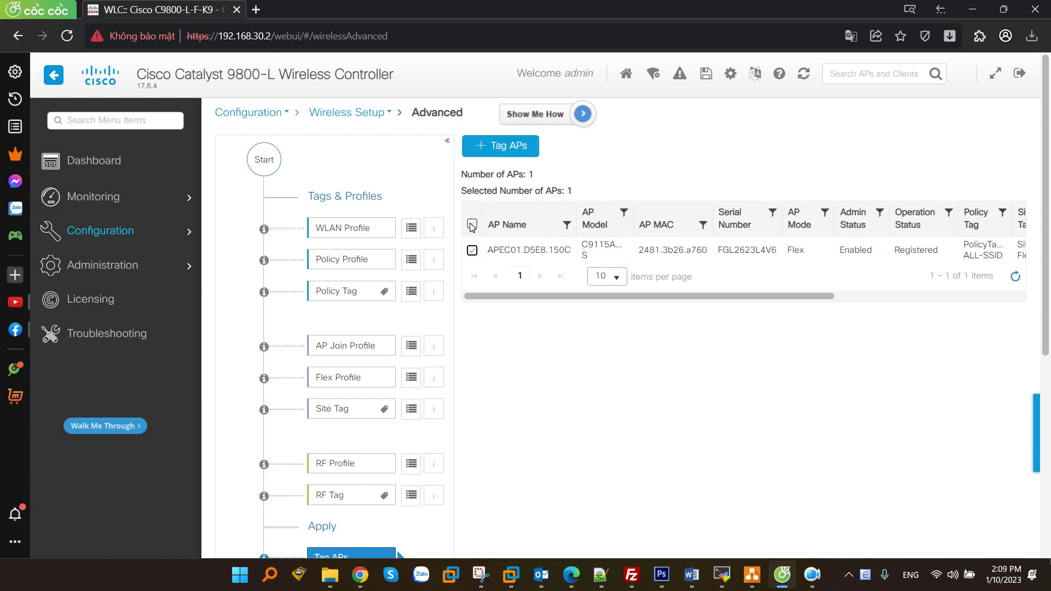
left_click(472, 225)
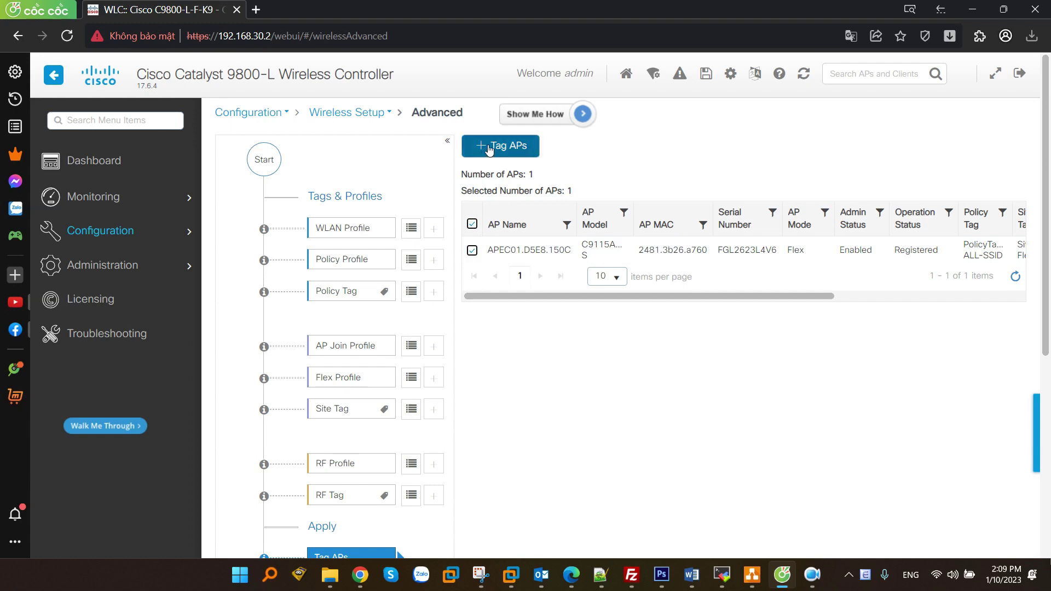
Choose policy tag PolicyTag-ALL-SSID, site tag SiteTag-Flex and RF tag default-rf-tag for the selected access points, and close the dialog without applying.
left_click(507, 152)
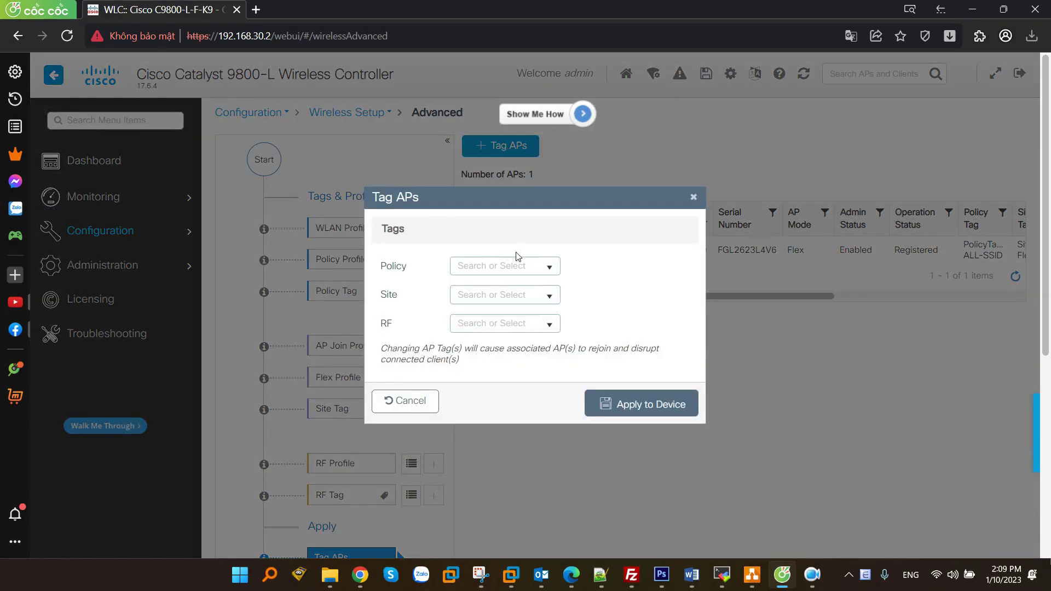
left_click(548, 266)
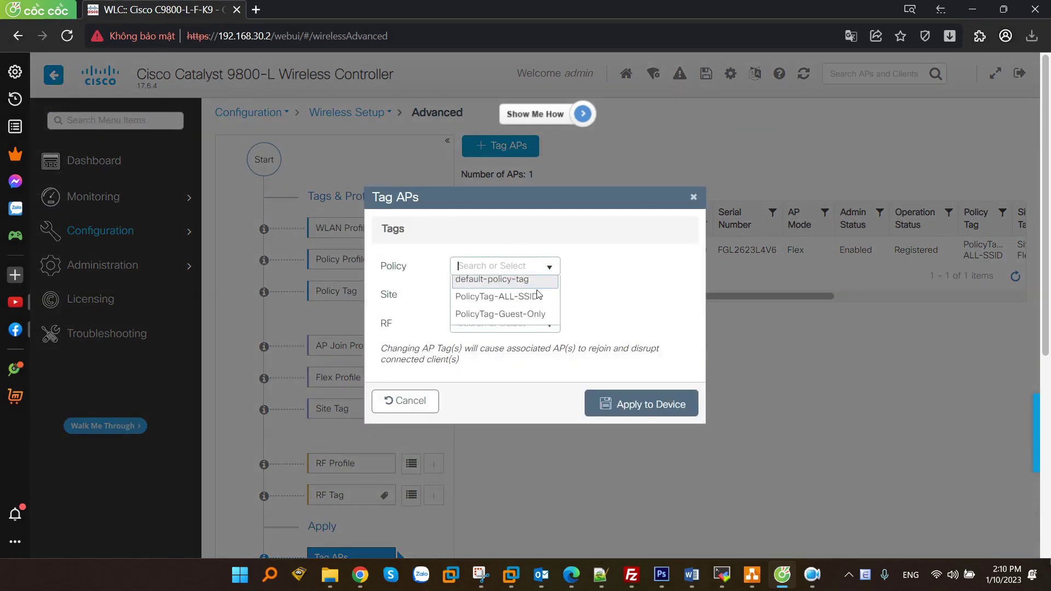
left_click(517, 303)
left_click(554, 298)
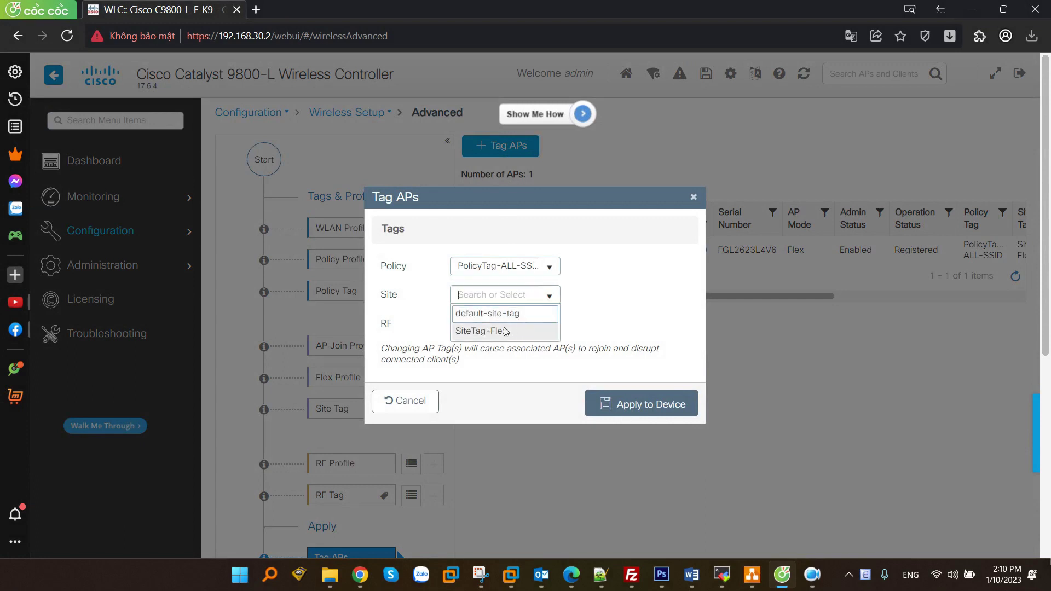
left_click(492, 329)
left_click(552, 327)
left_click(492, 345)
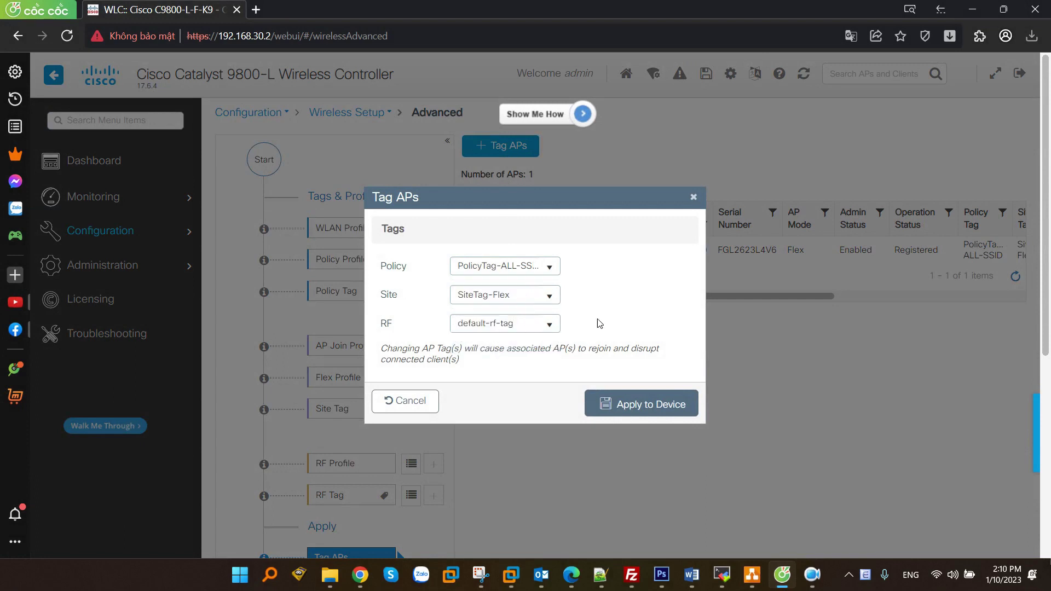
left_click(693, 198)
Switch to the Word document.
key("alt+Tab")
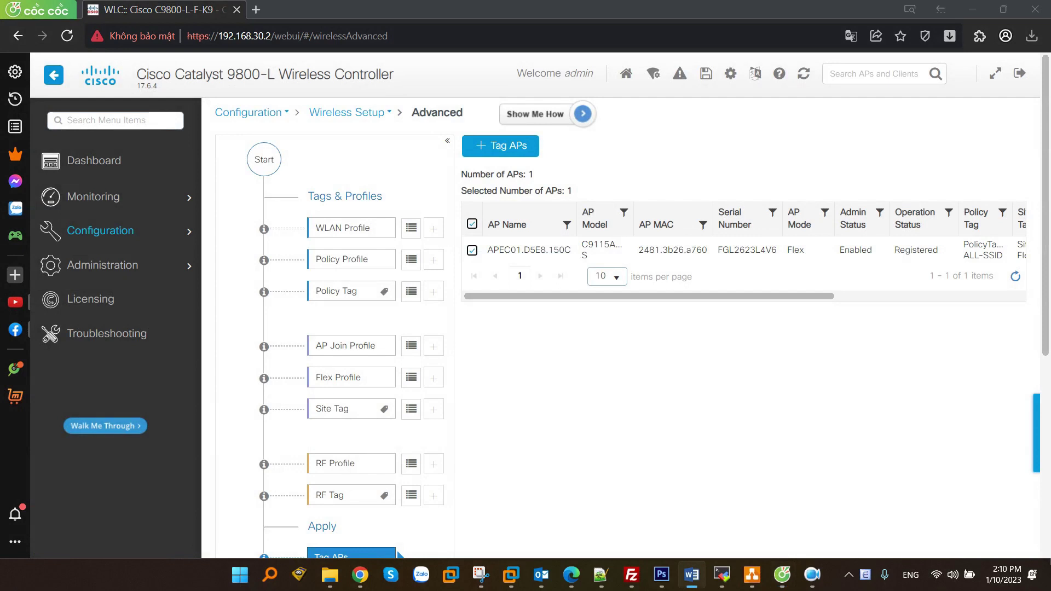